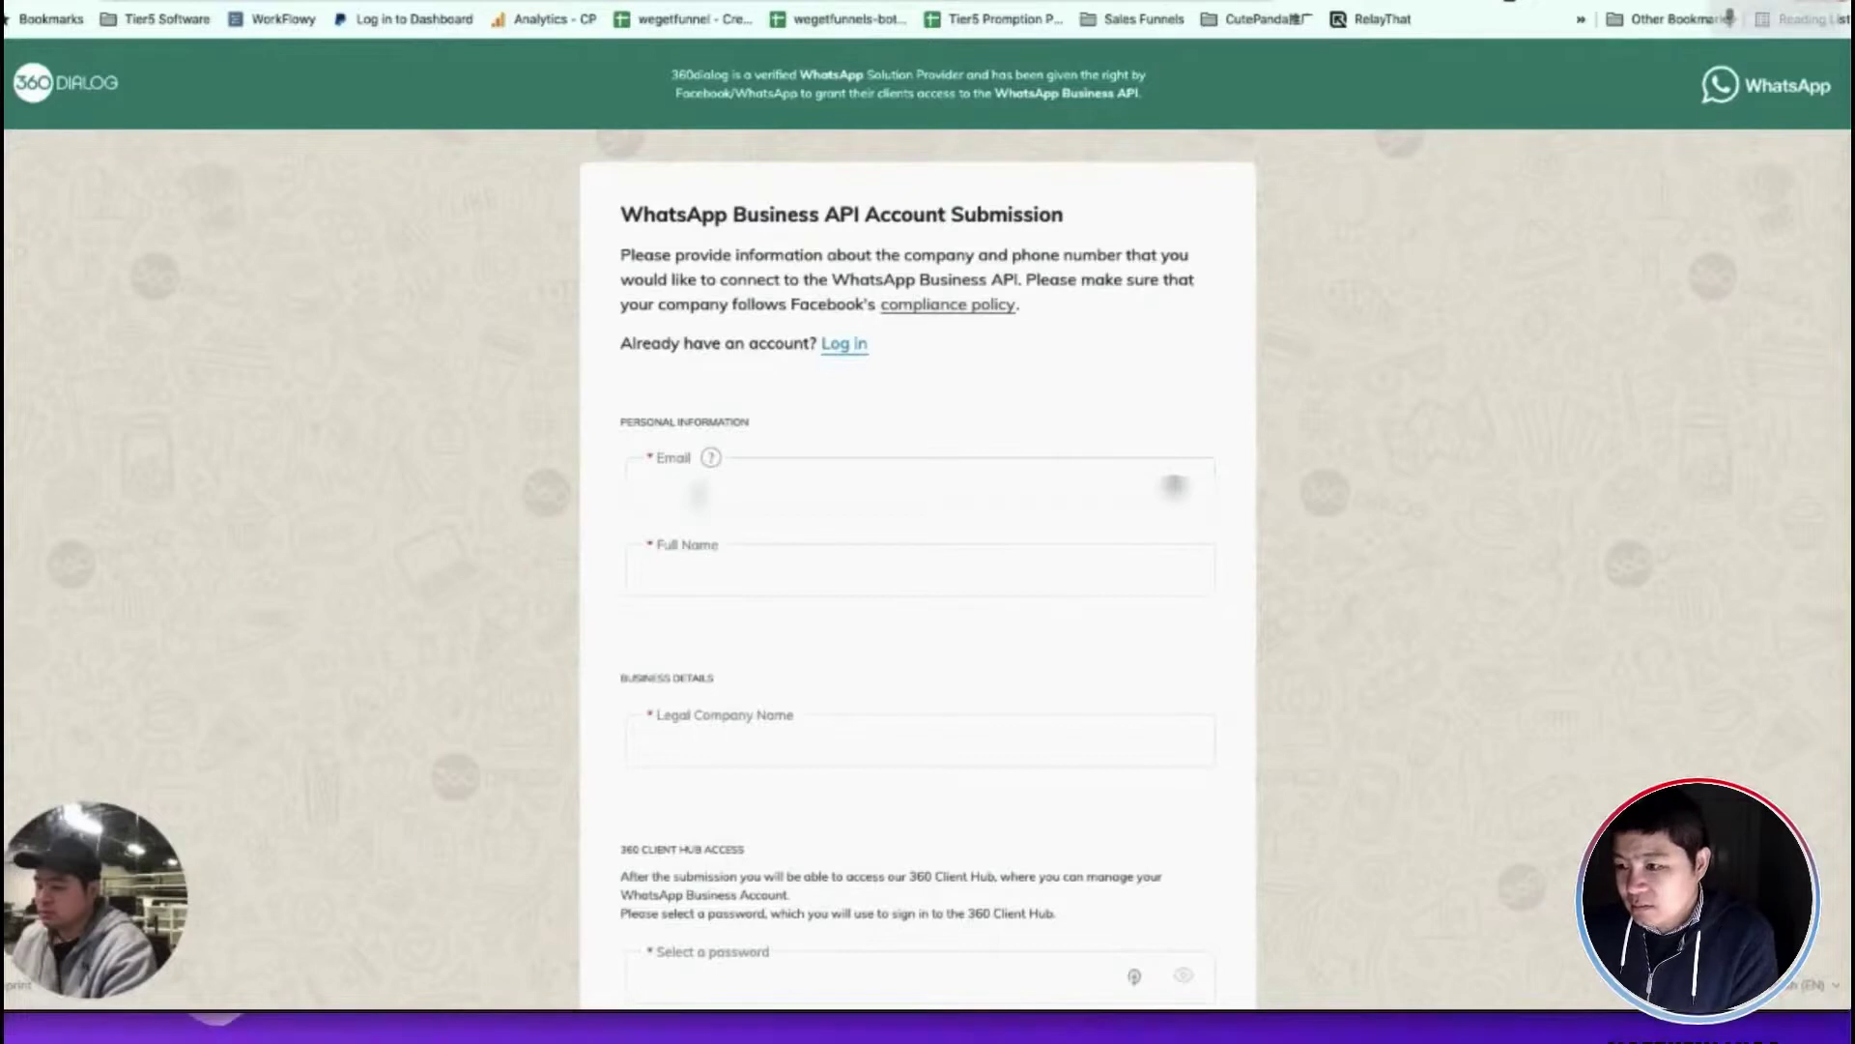
# Look over the blank 360dialog WhatsApp Business API Account Submission form
pyautogui.moveTo(1116, 690)
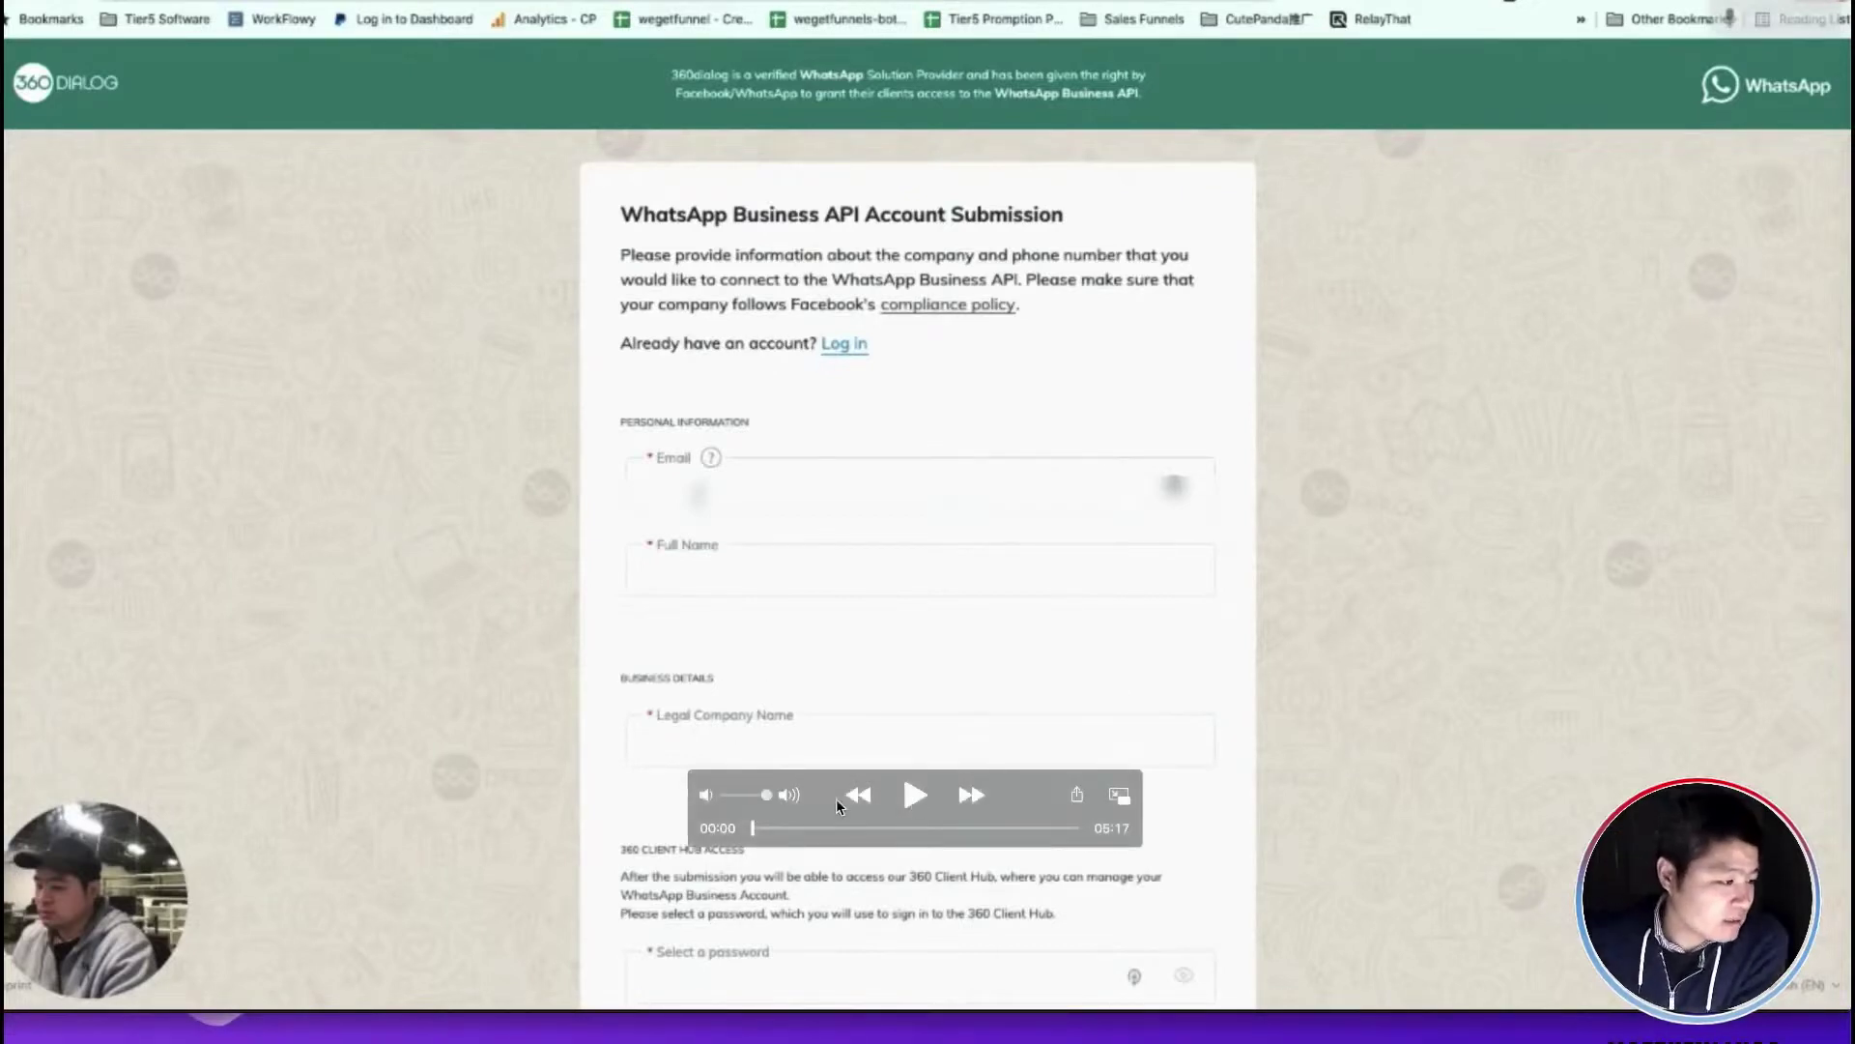
pyautogui.moveTo(765, 796); pyautogui.dragTo(726, 795)
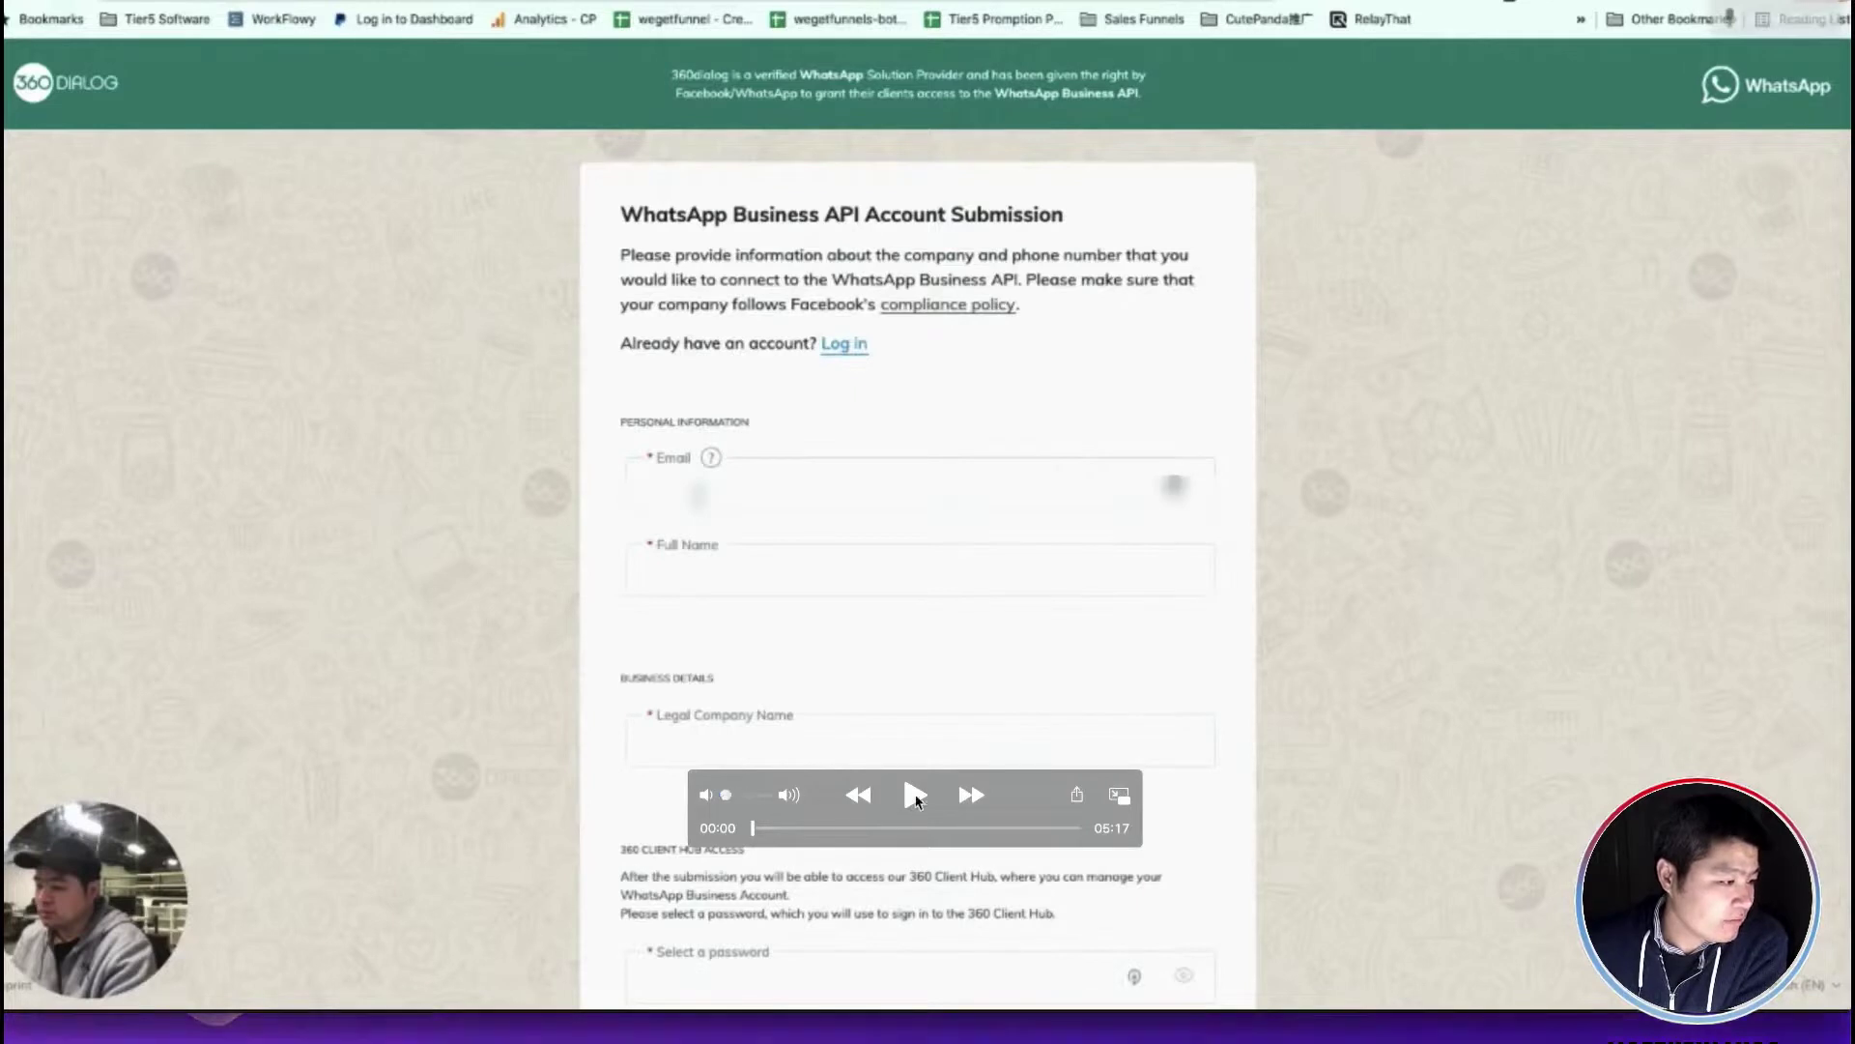
pyautogui.click(913, 795)
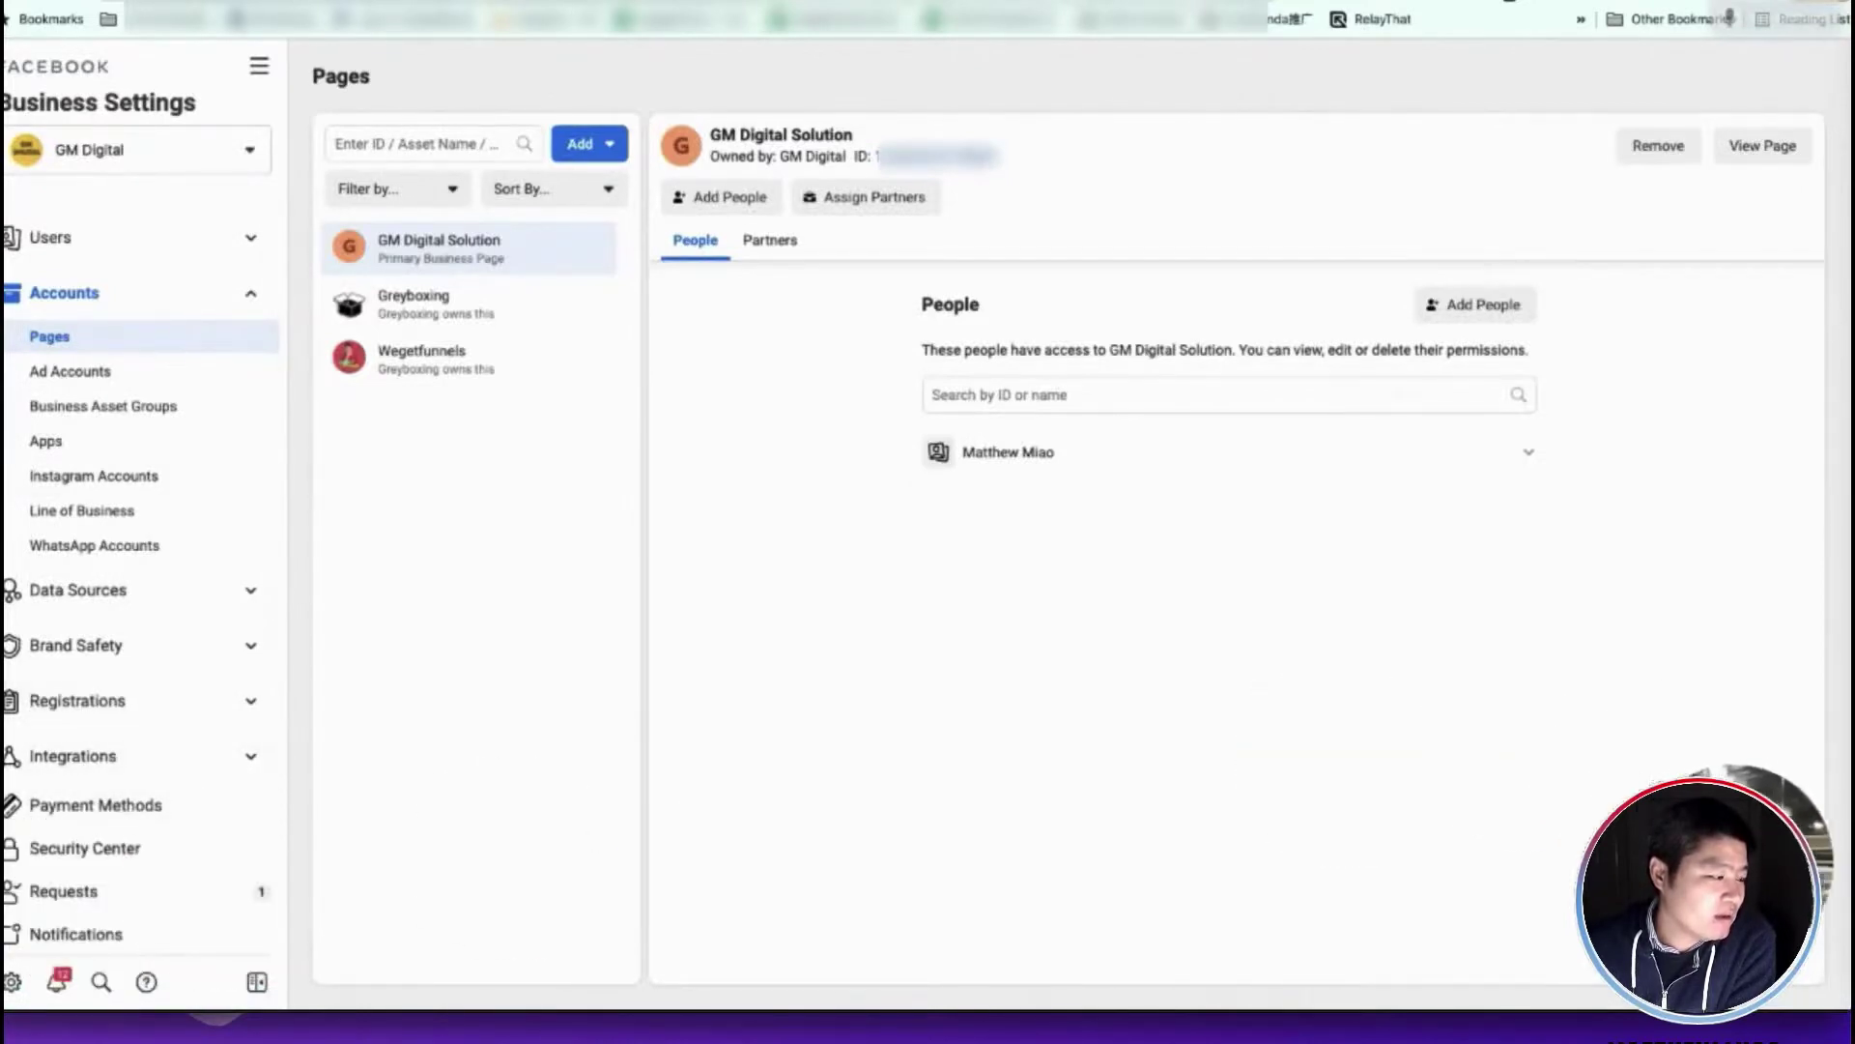
# Check the GM Digital Solution page under Business Settings > Accounts > Pages
pyautogui.moveTo(1174, 159)
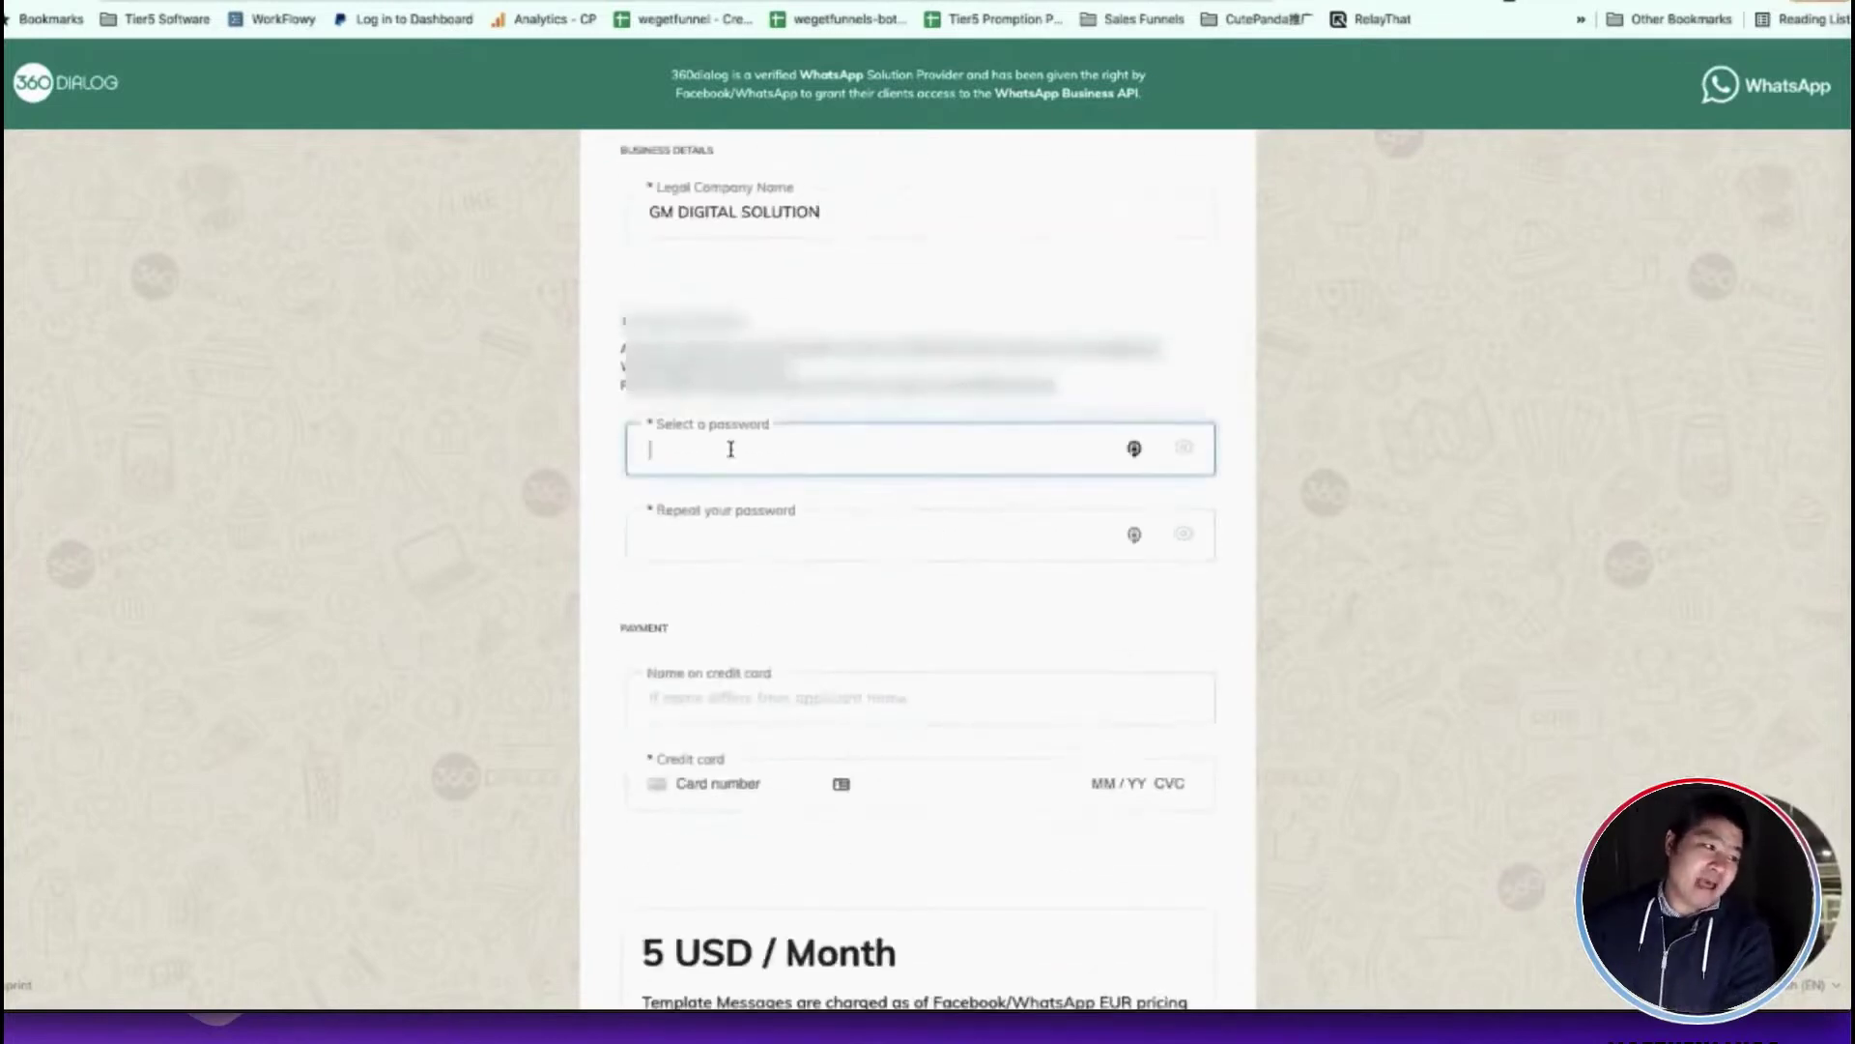
# Enter legal company name GM DIGITAL SOLUTION and the password twice, accept both terms, and submit
pyautogui.moveTo(654, 394)
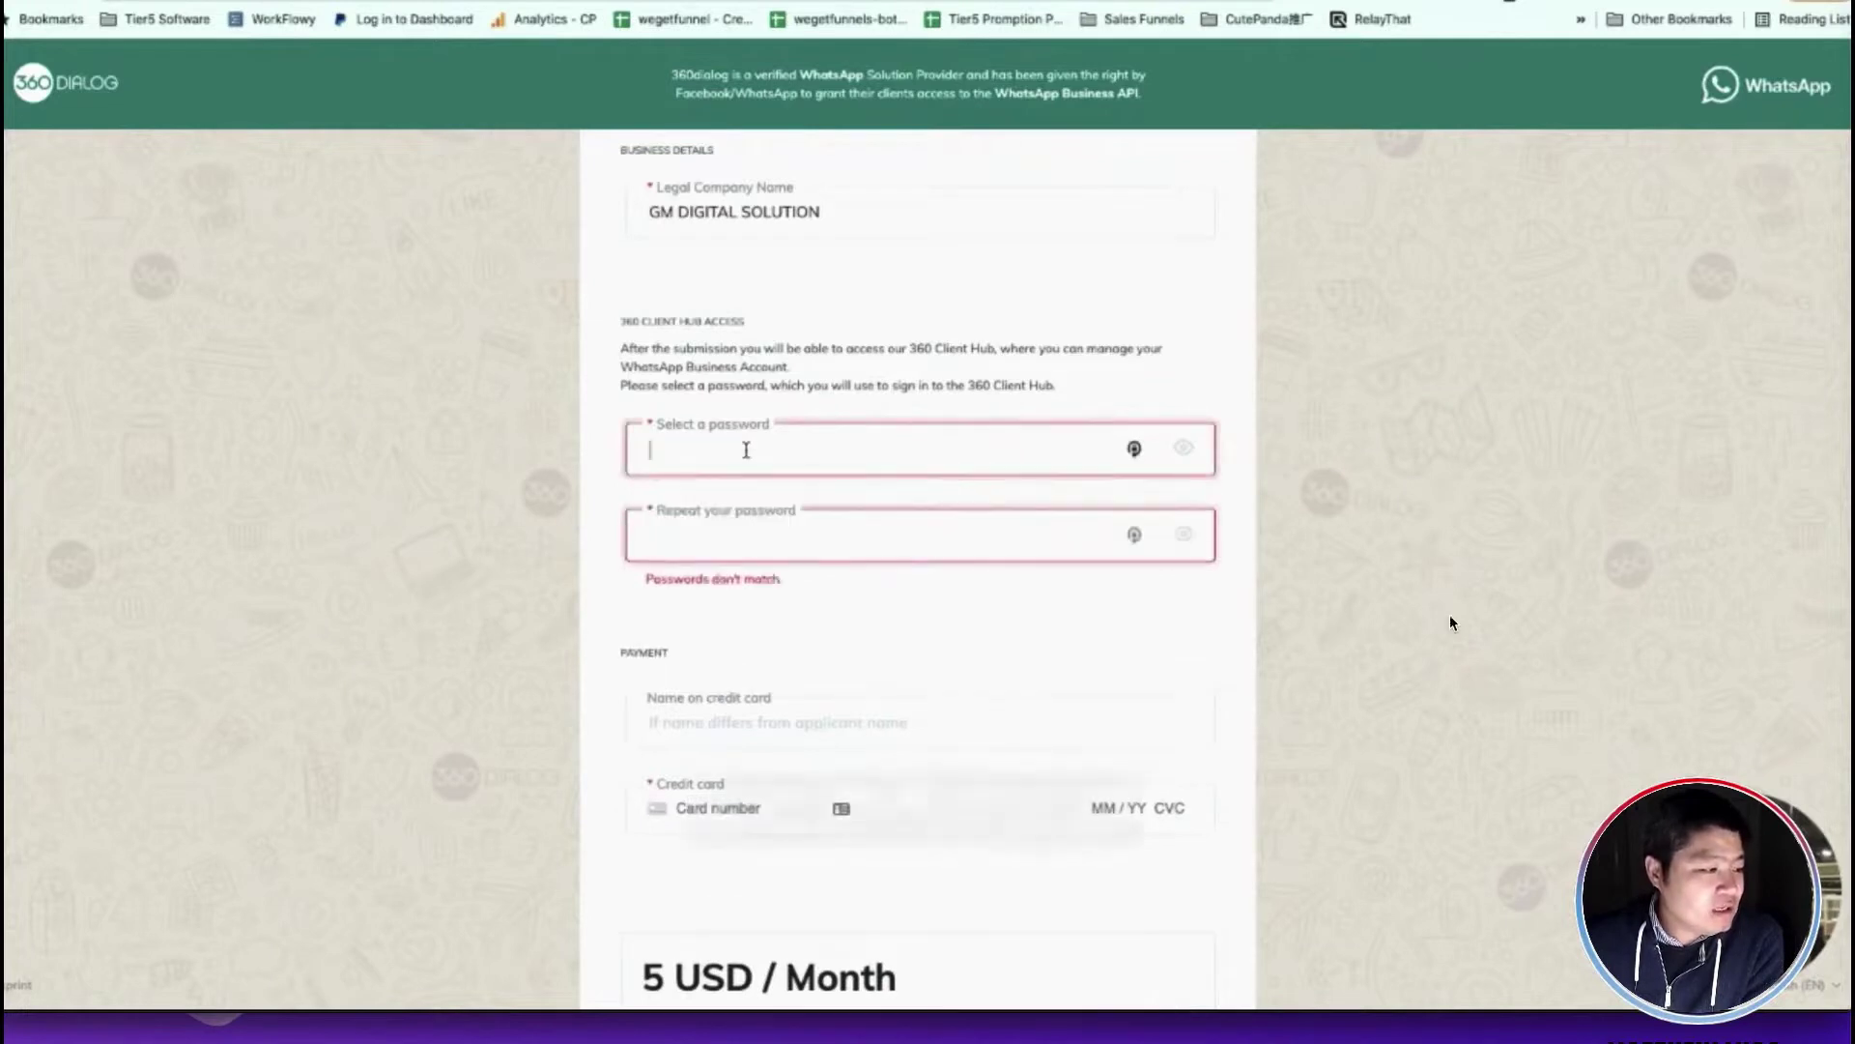
pyautogui.click(913, 797)
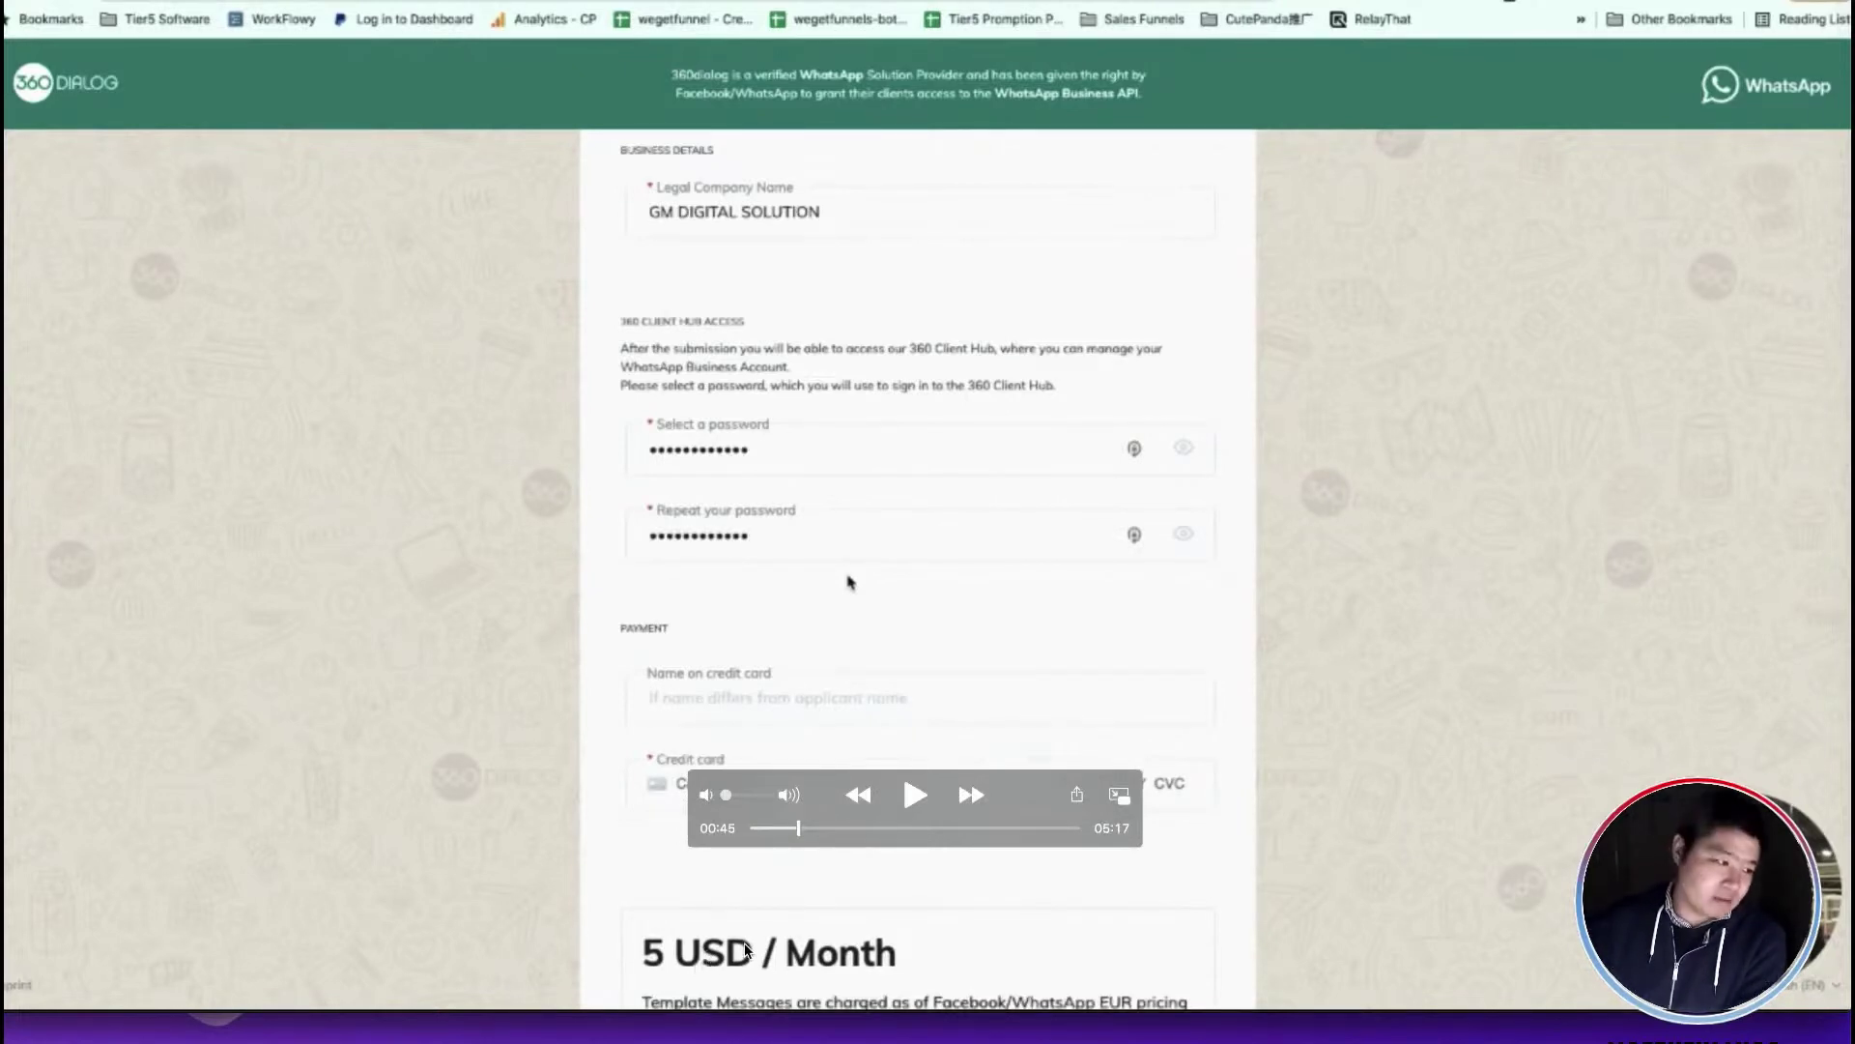
pyautogui.click(914, 799)
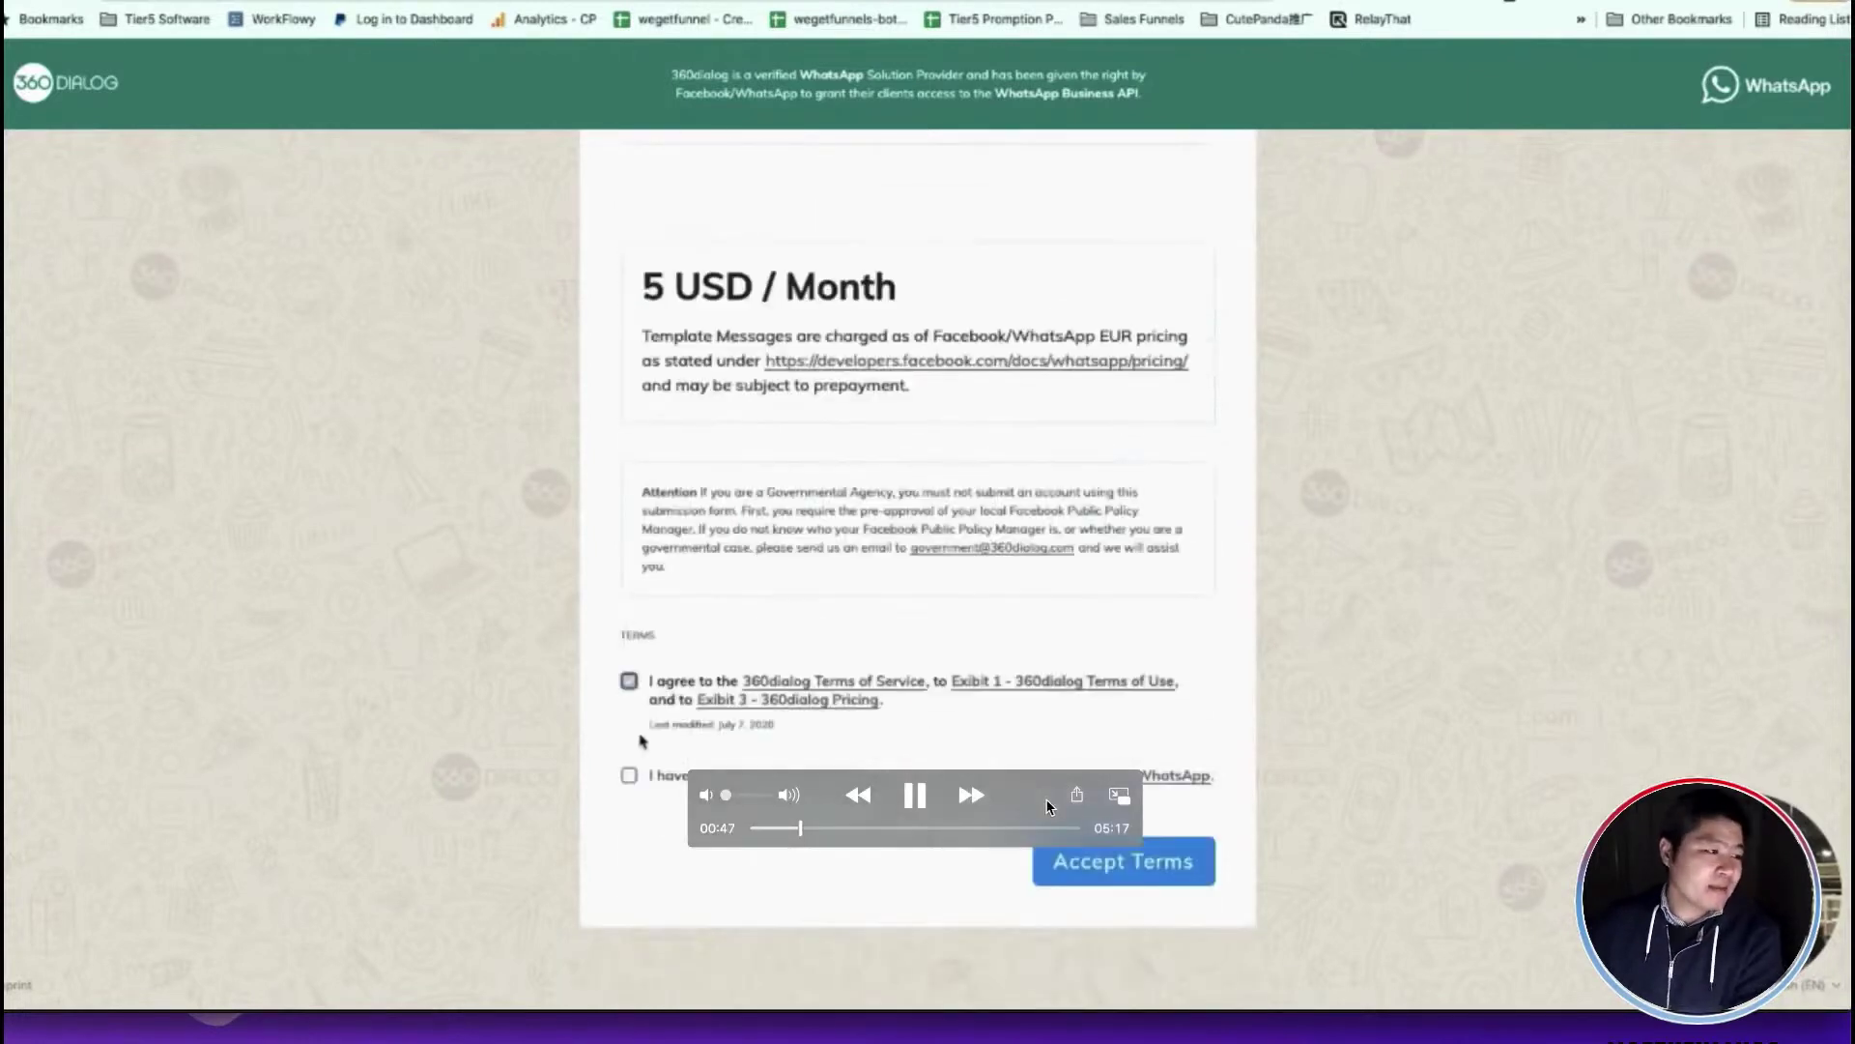
pyautogui.click(918, 796)
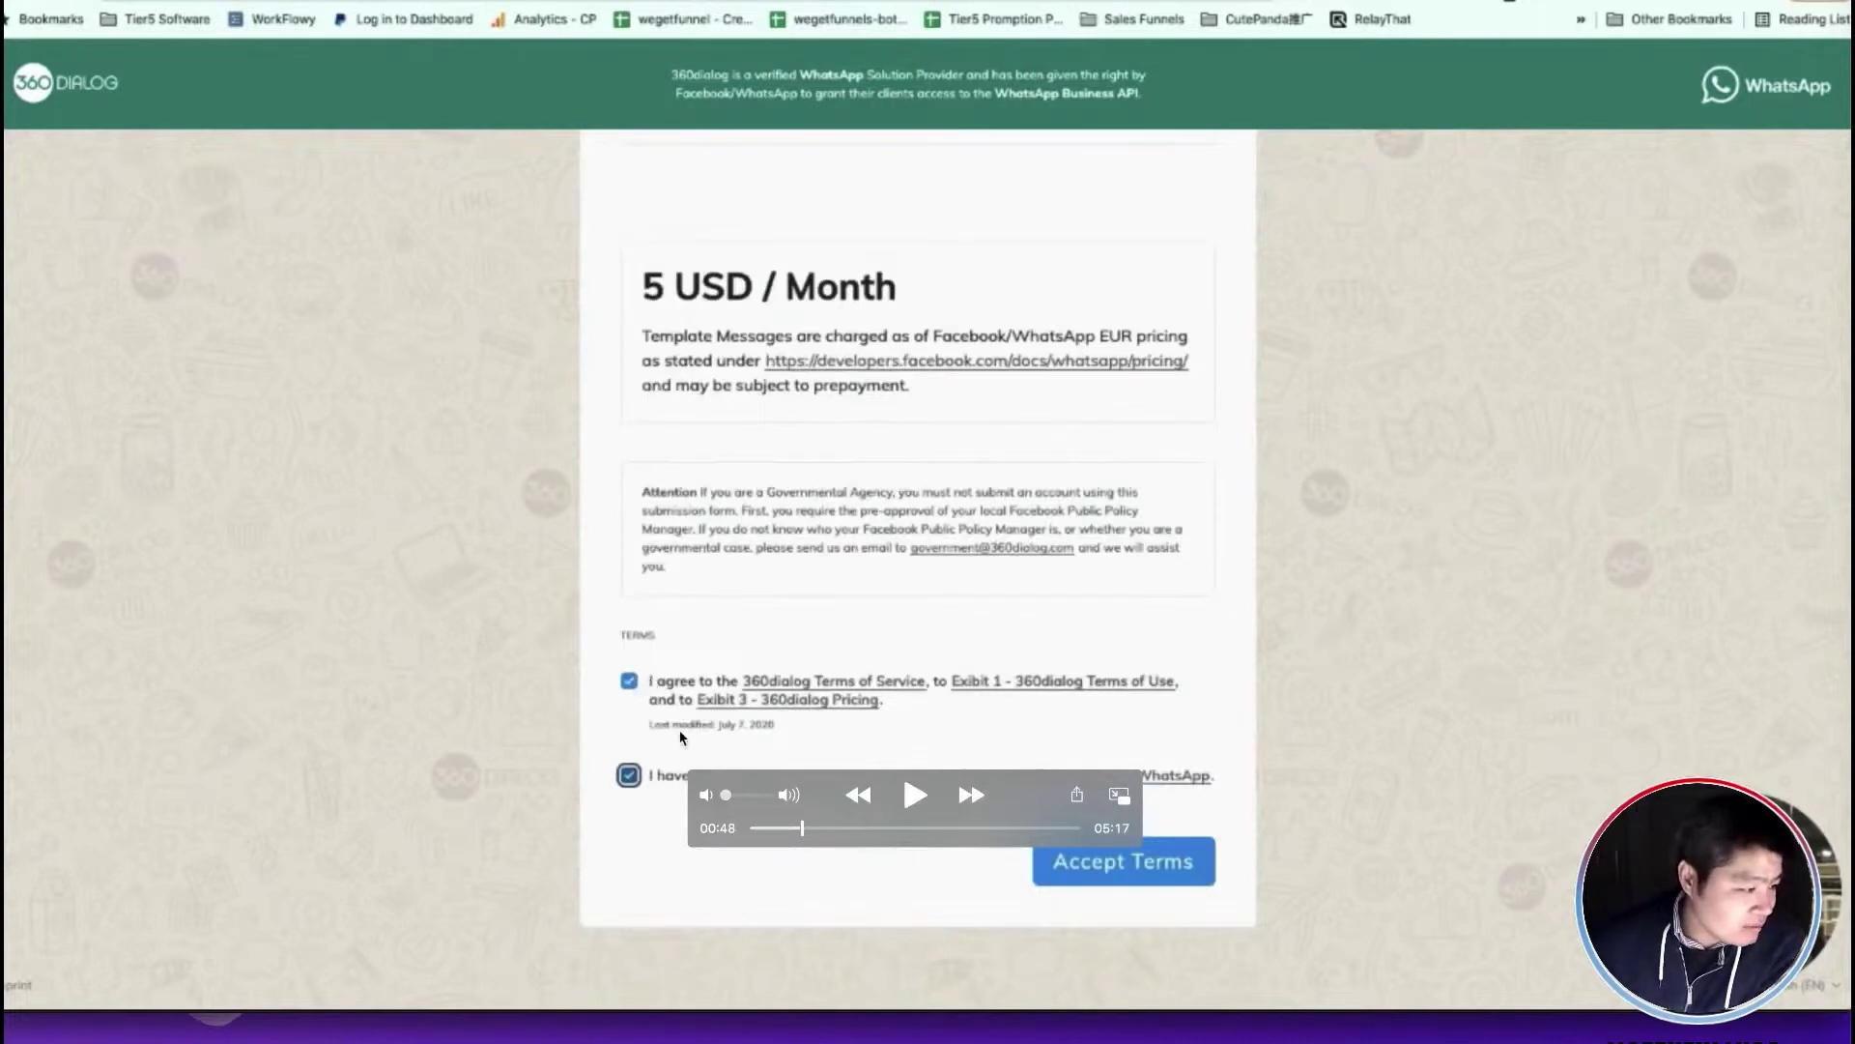
pyautogui.click(918, 796)
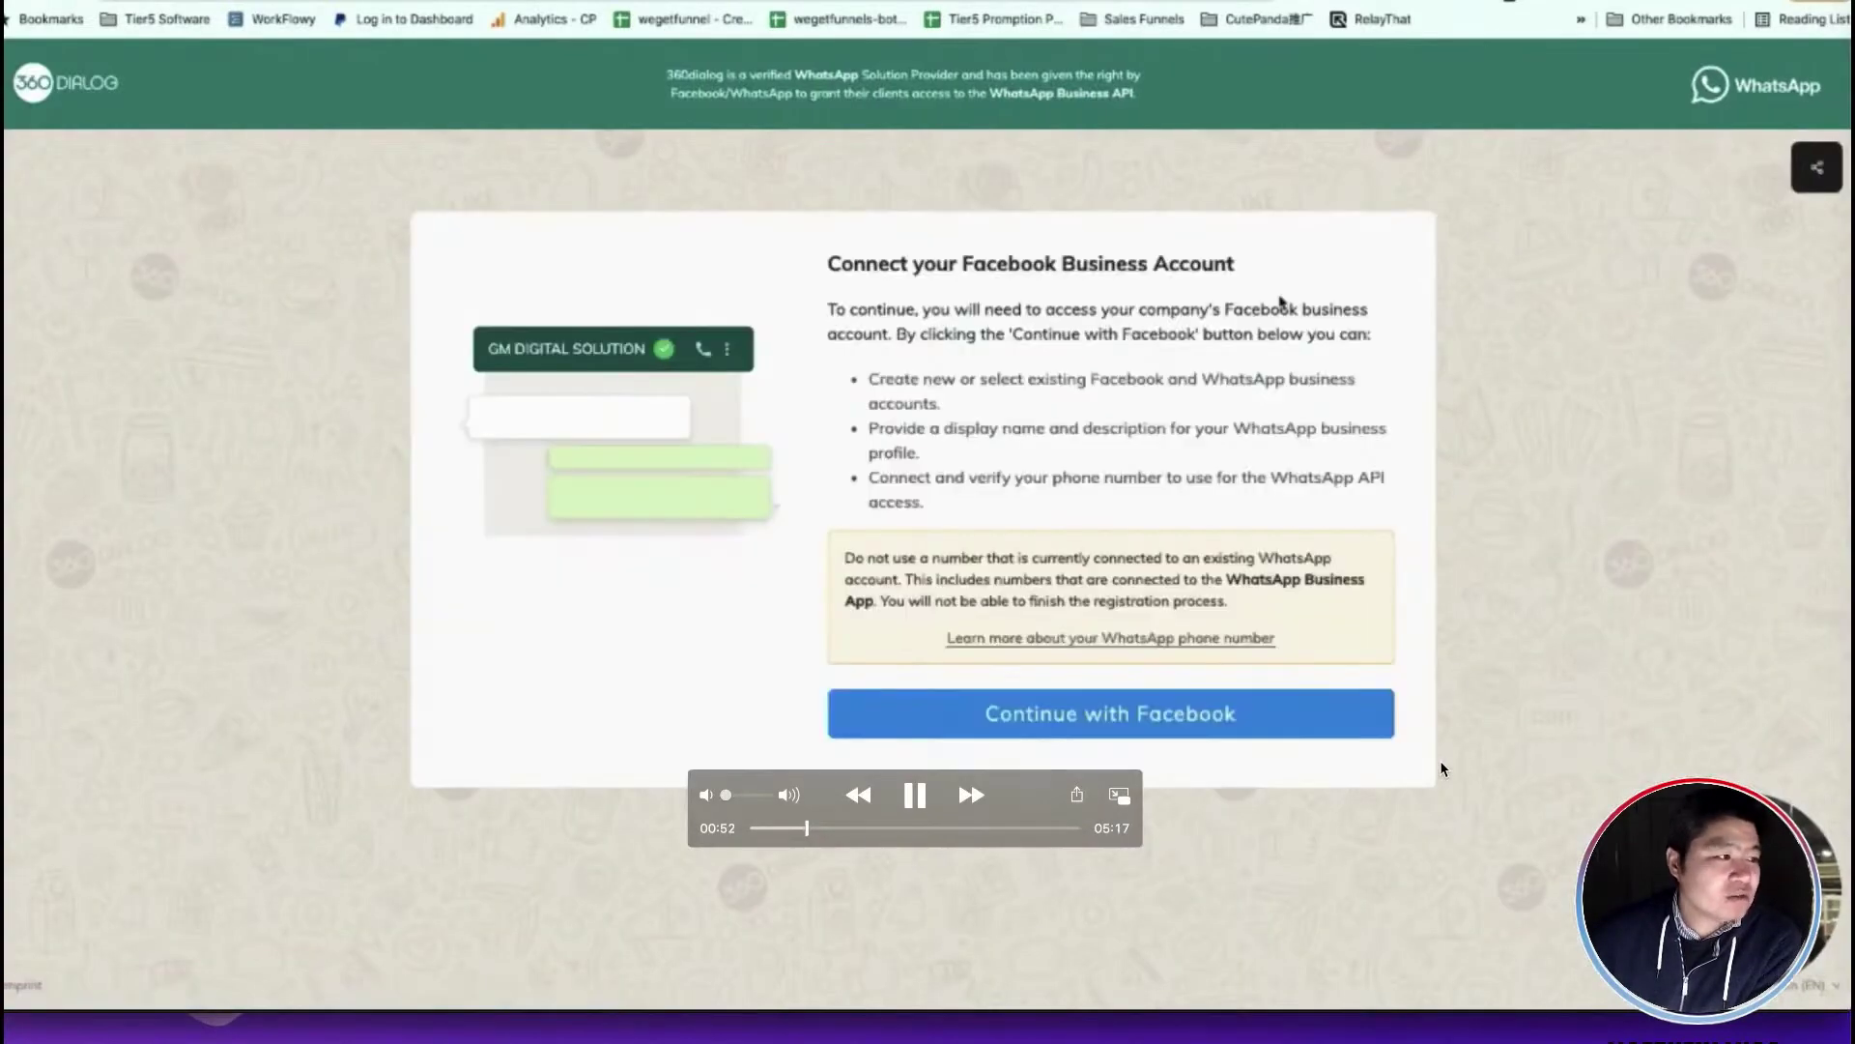
# Review the Connect your Facebook Business Account page and begin the Facebook connection
pyautogui.click(915, 795)
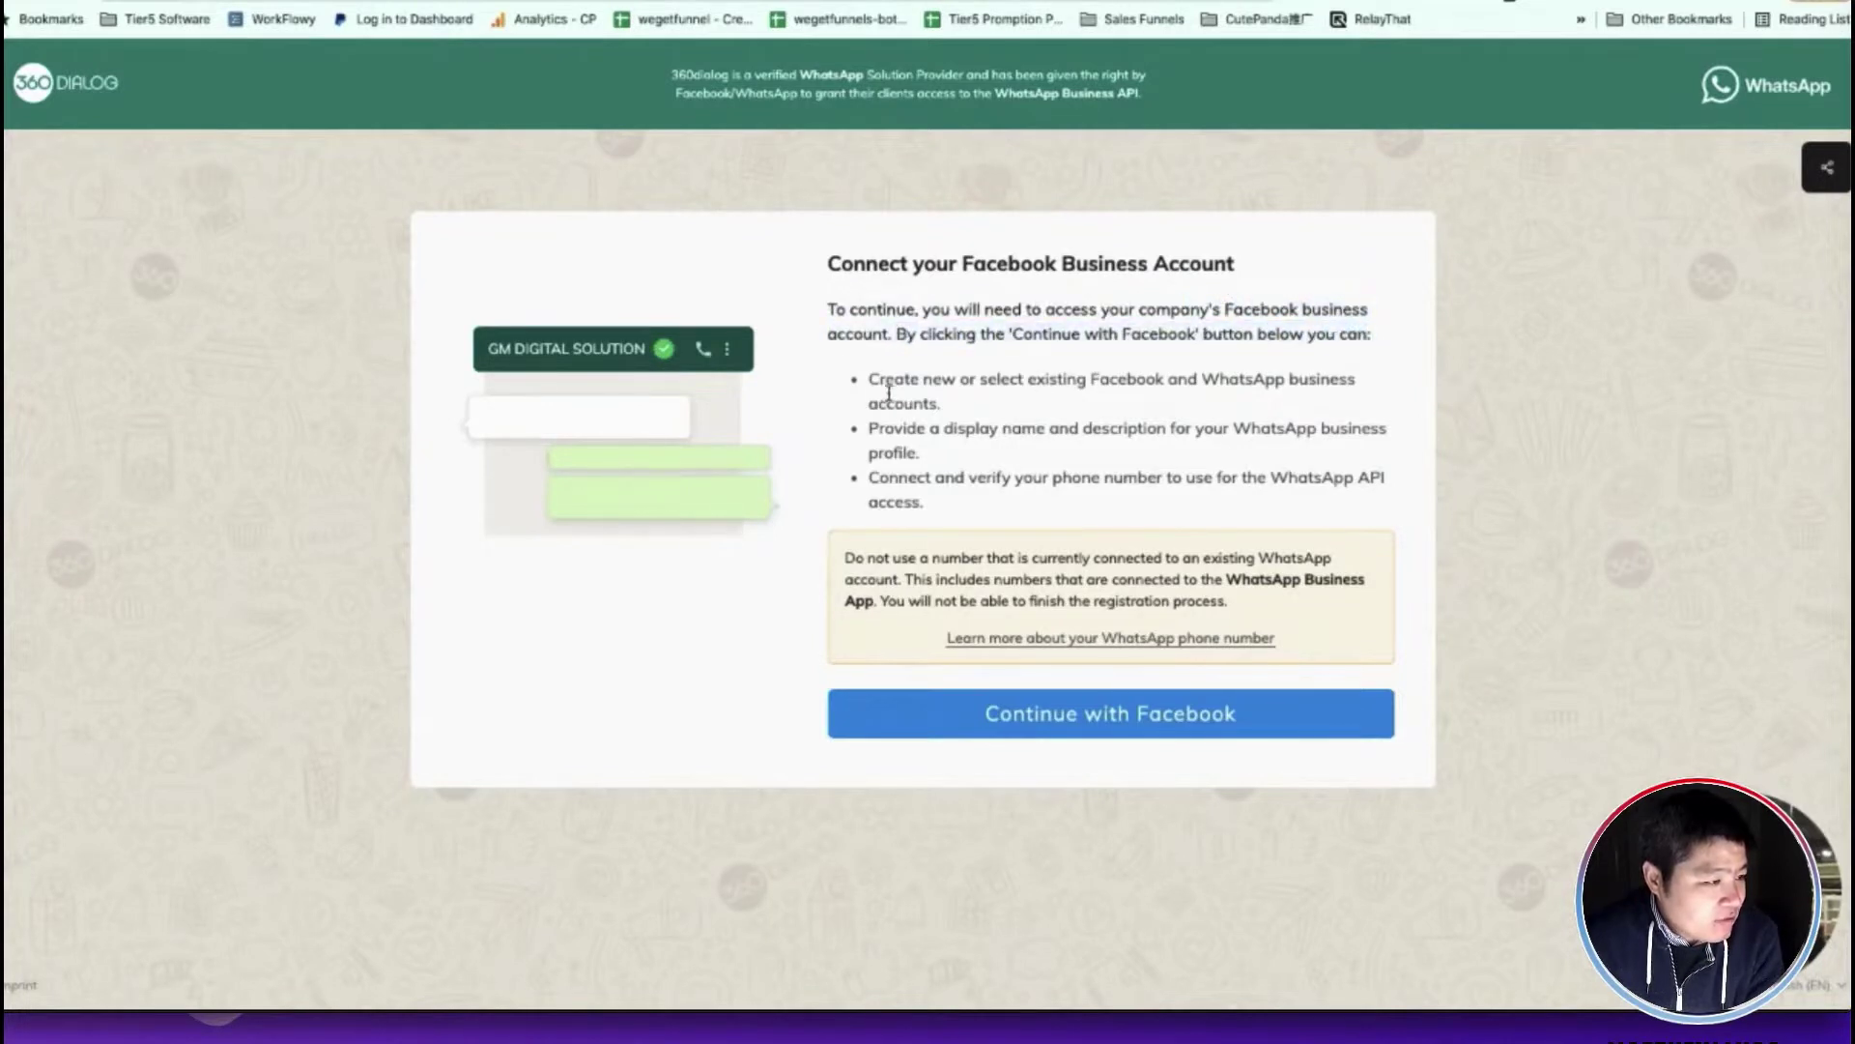
pyautogui.moveTo(868, 379); pyautogui.dragTo(1000, 407)
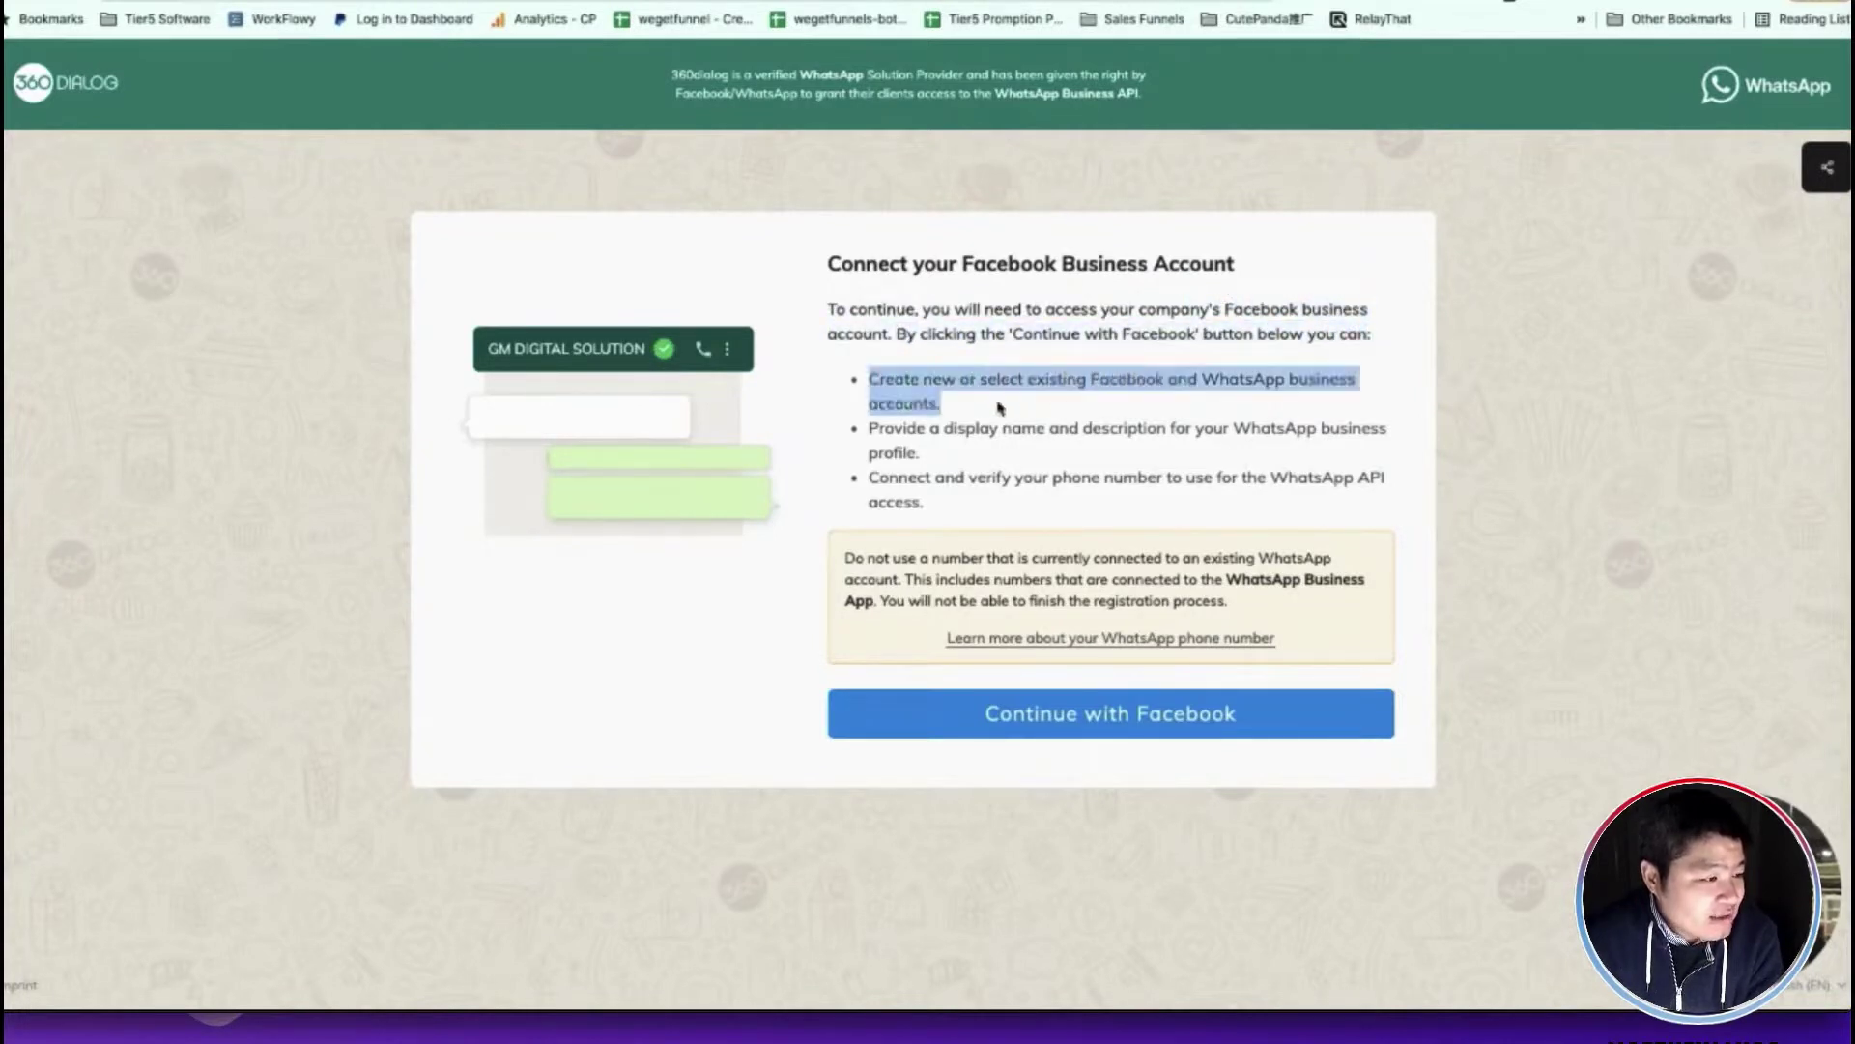
pyautogui.click(1041, 384)
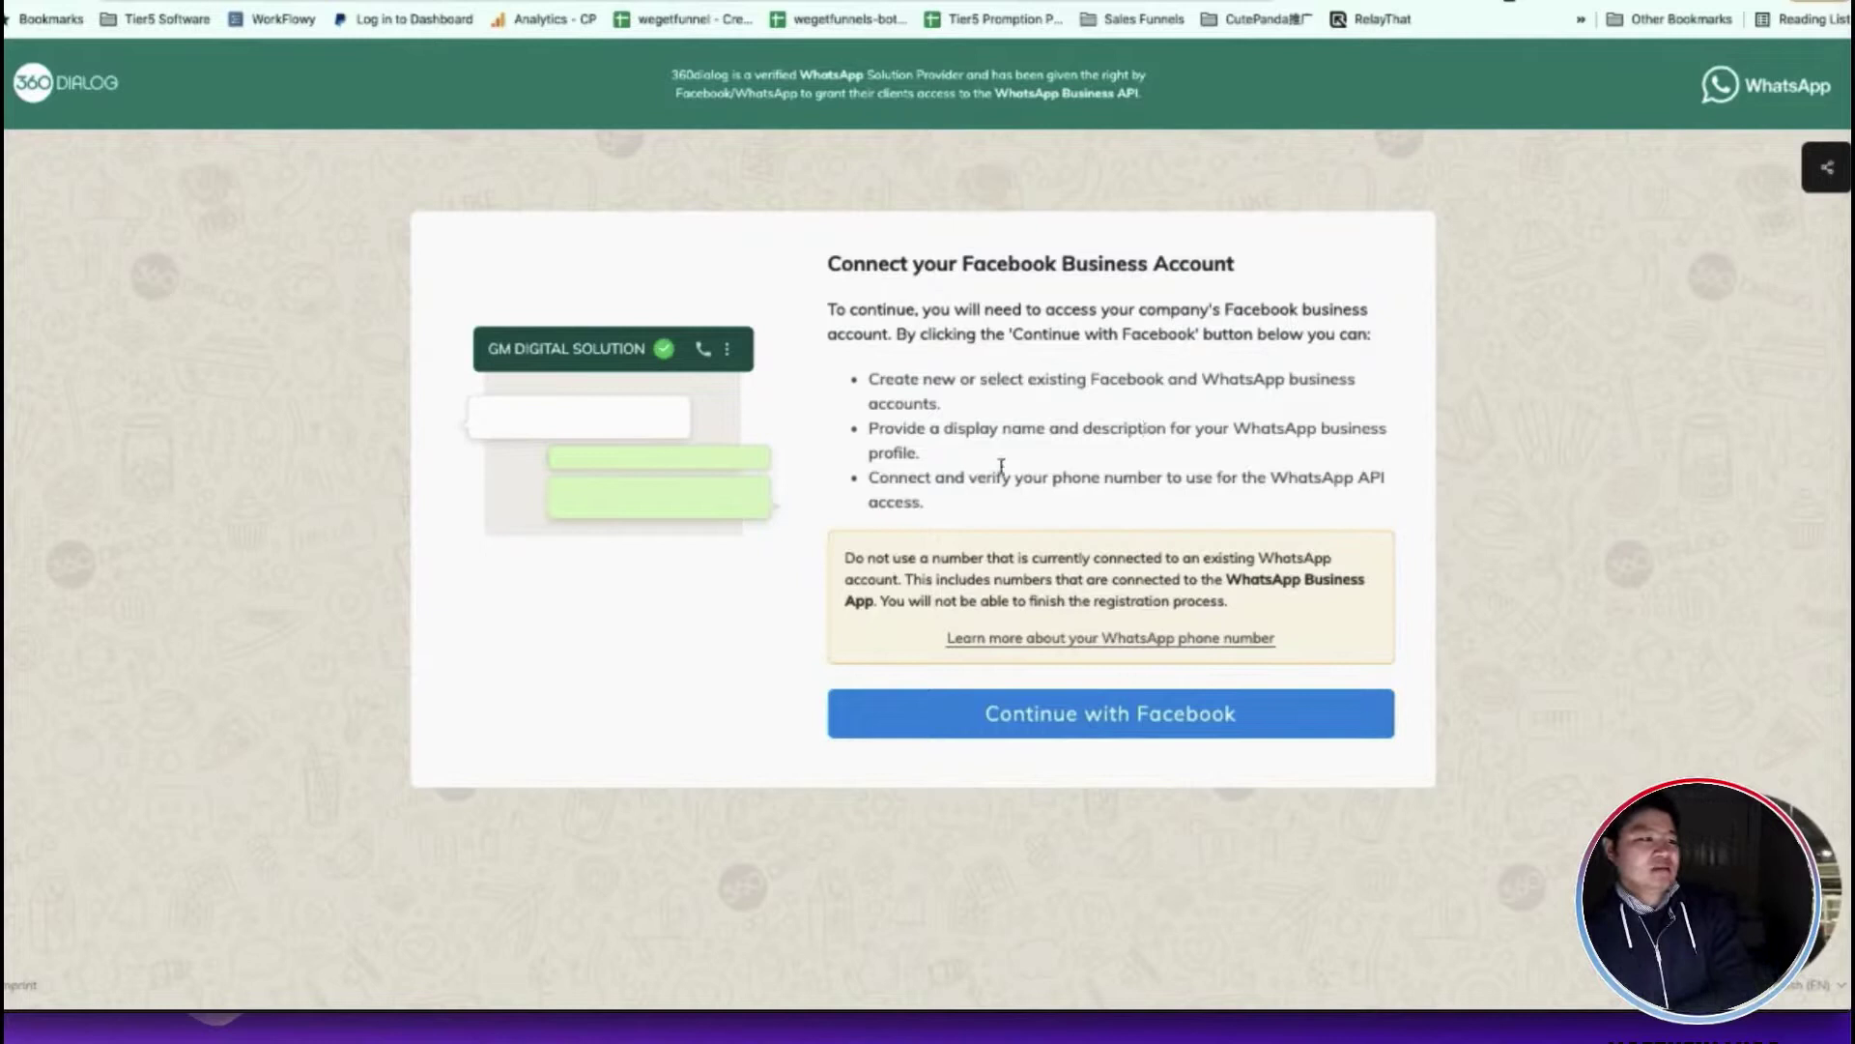
pyautogui.click(1090, 712)
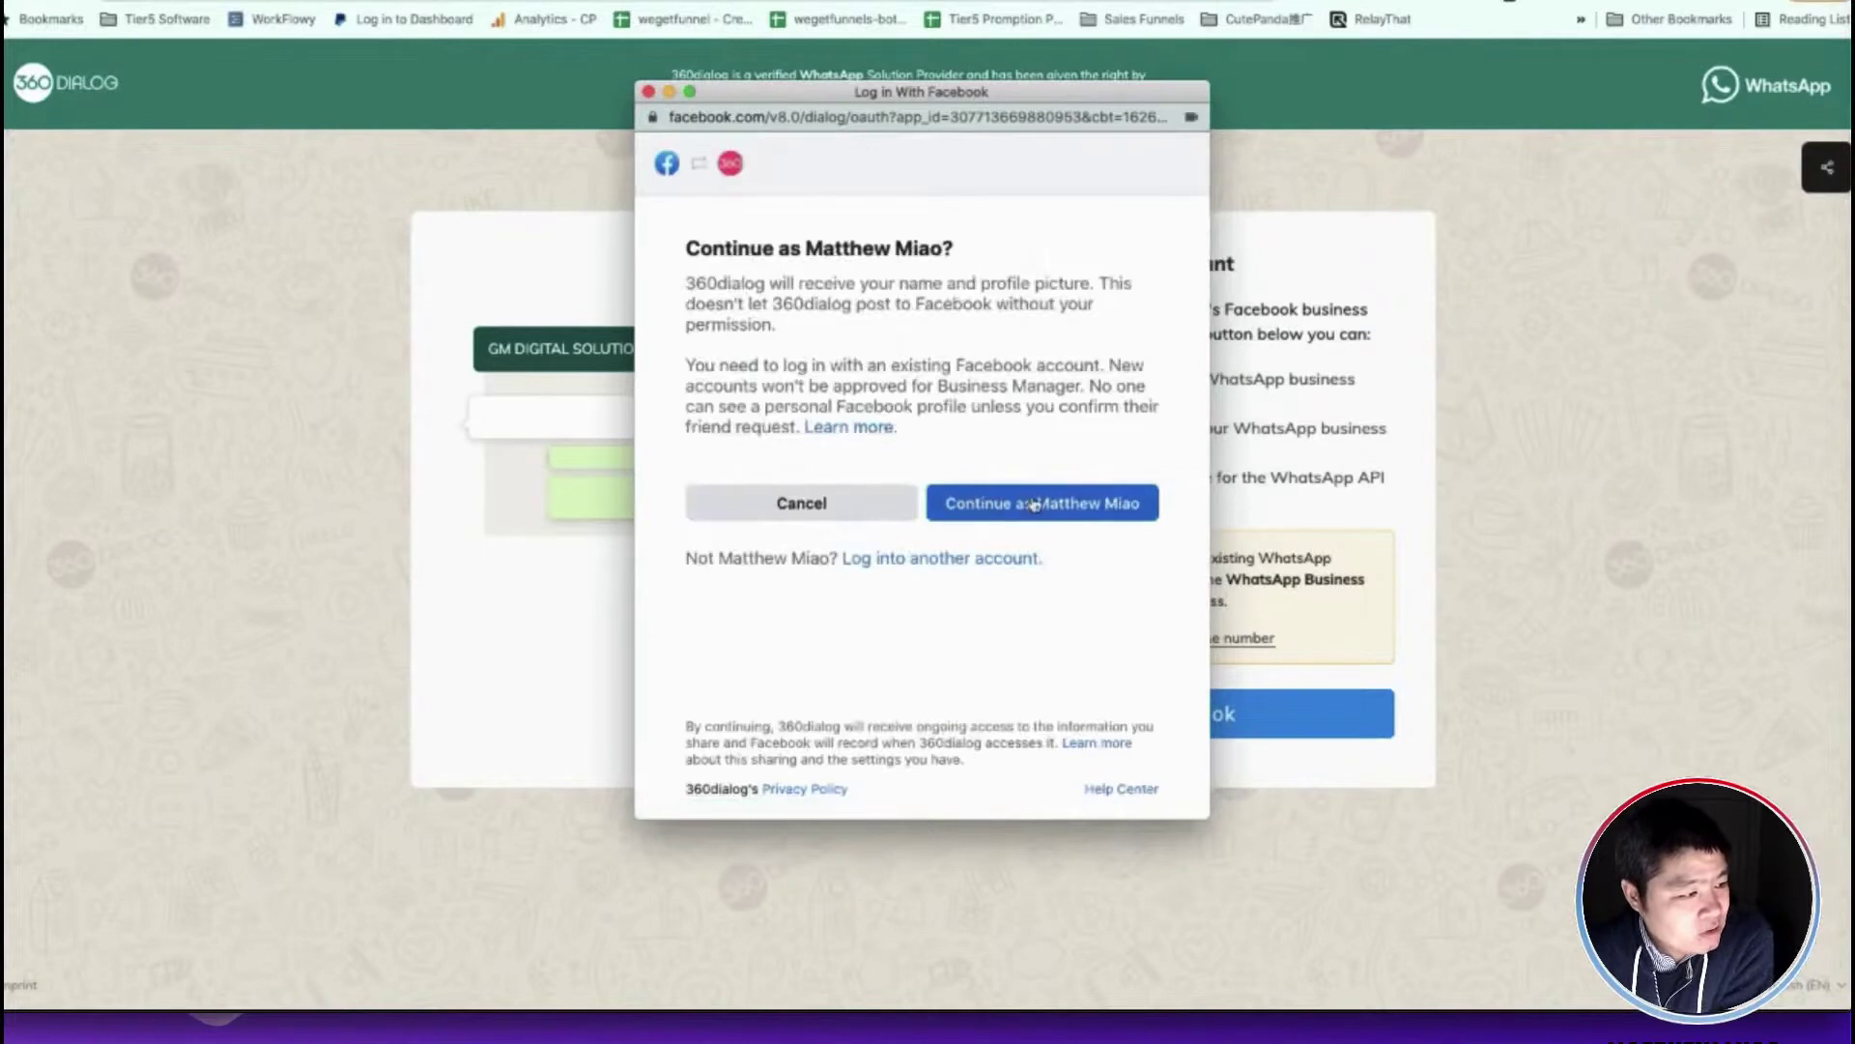
# Continue as the signed-in Facebook user and review the Chat With WhatsApp Users introduction
pyautogui.click(1034, 503)
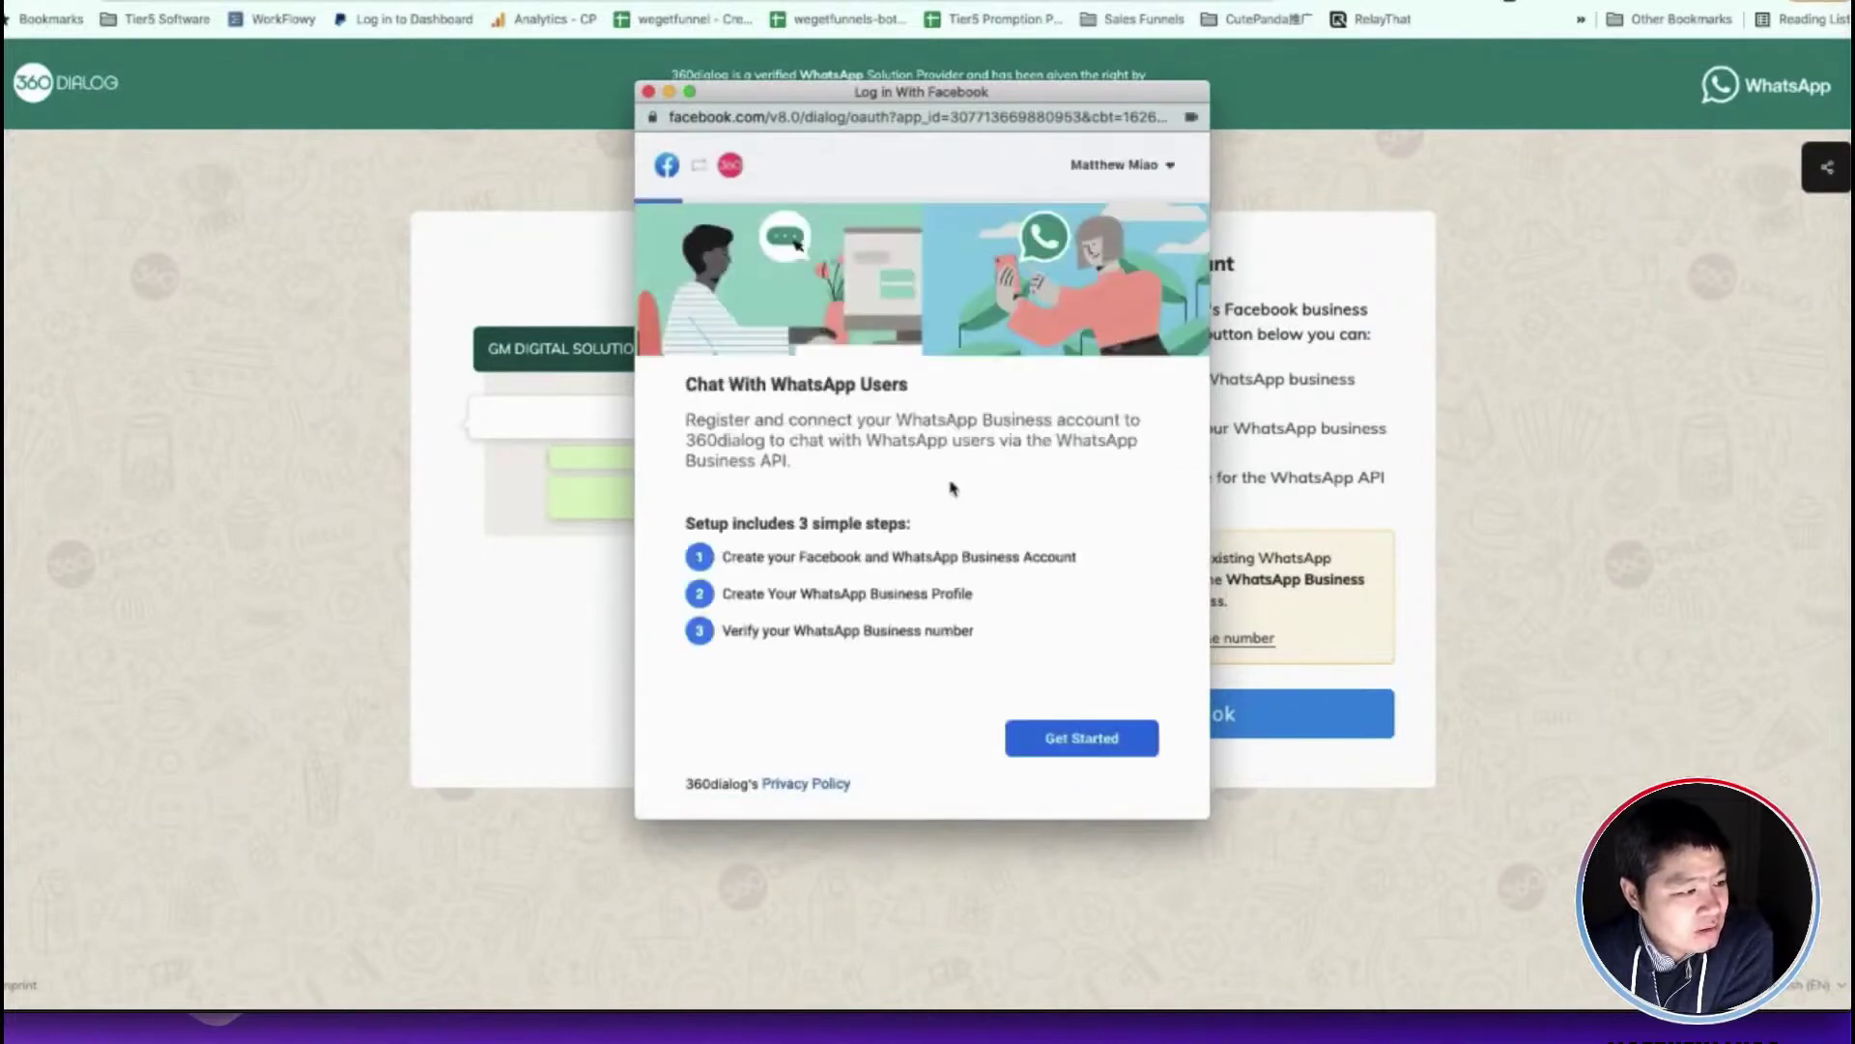
pyautogui.moveTo(690, 376); pyautogui.dragTo(918, 408)
pyautogui.click(768, 442)
pyautogui.moveTo(685, 440); pyautogui.dragTo(852, 464)
pyautogui.click(844, 516)
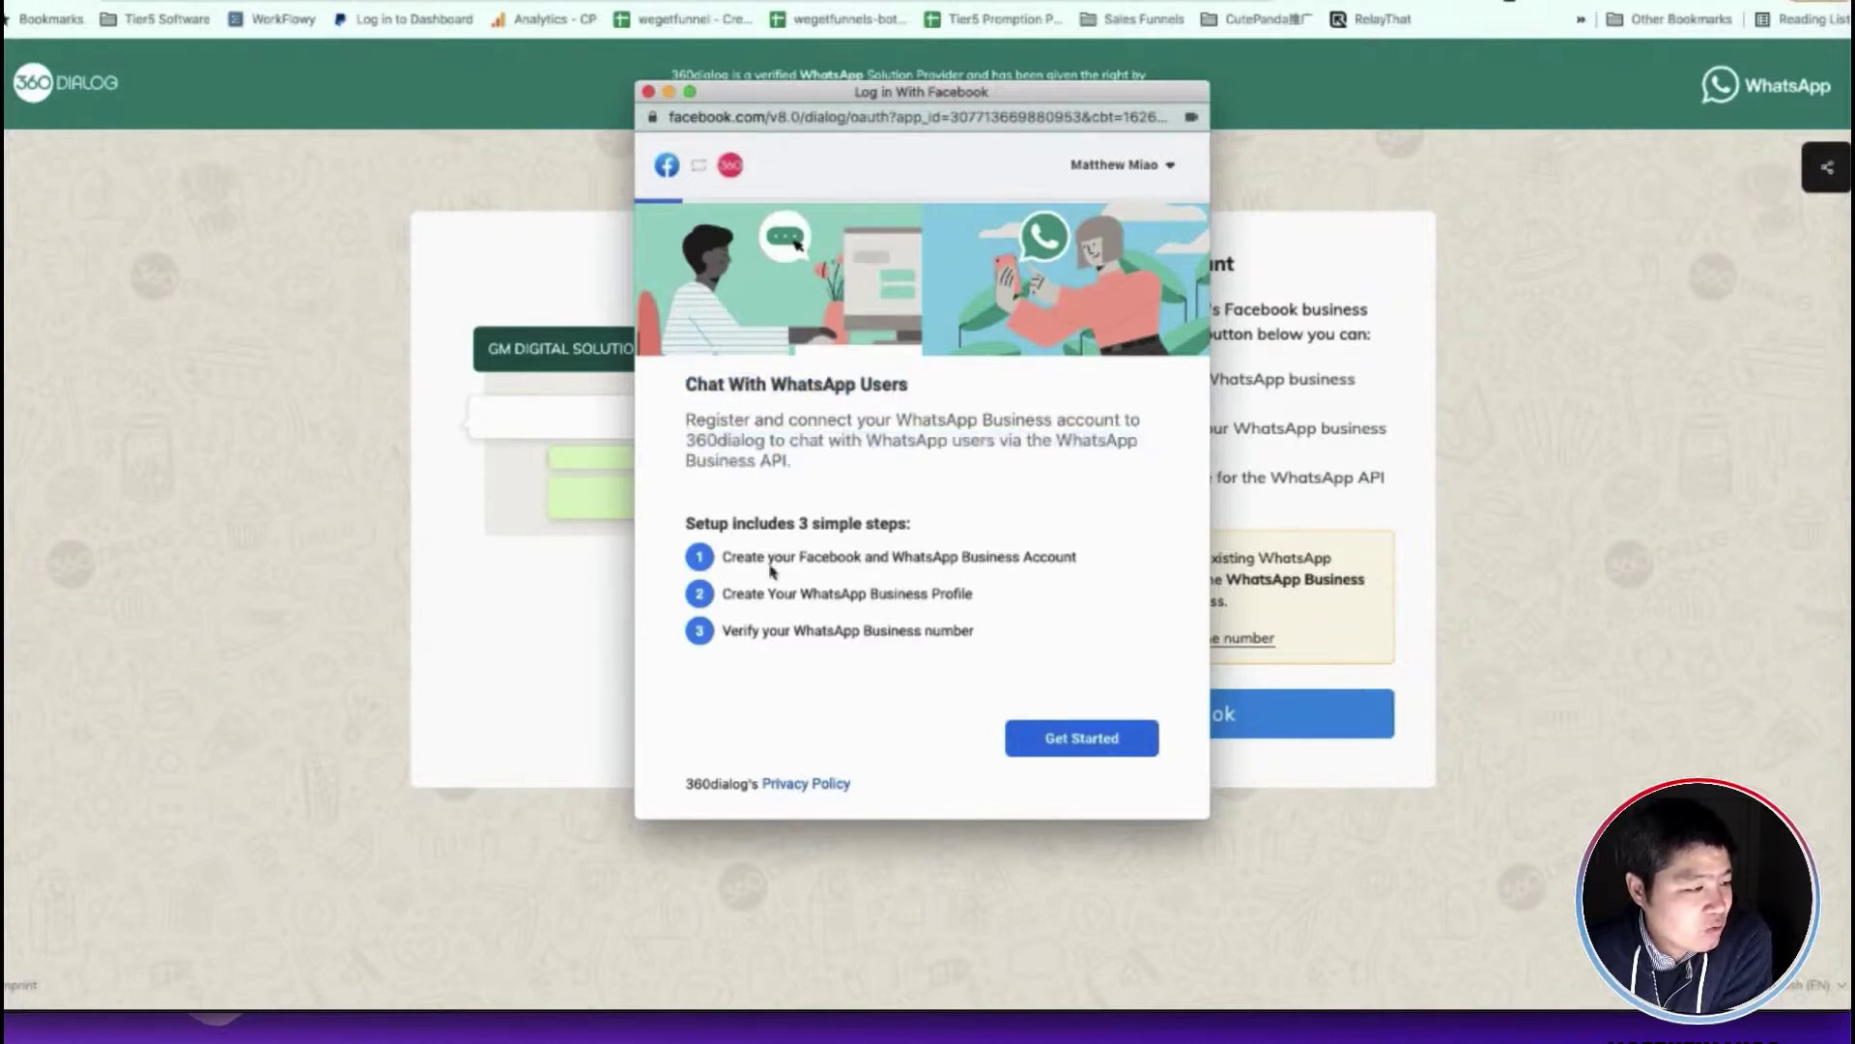
# Review the three setup steps, get started, and grant 360dialog account and billing permissions
pyautogui.moveTo(724, 557); pyautogui.dragTo(1090, 563)
pyautogui.click(895, 588)
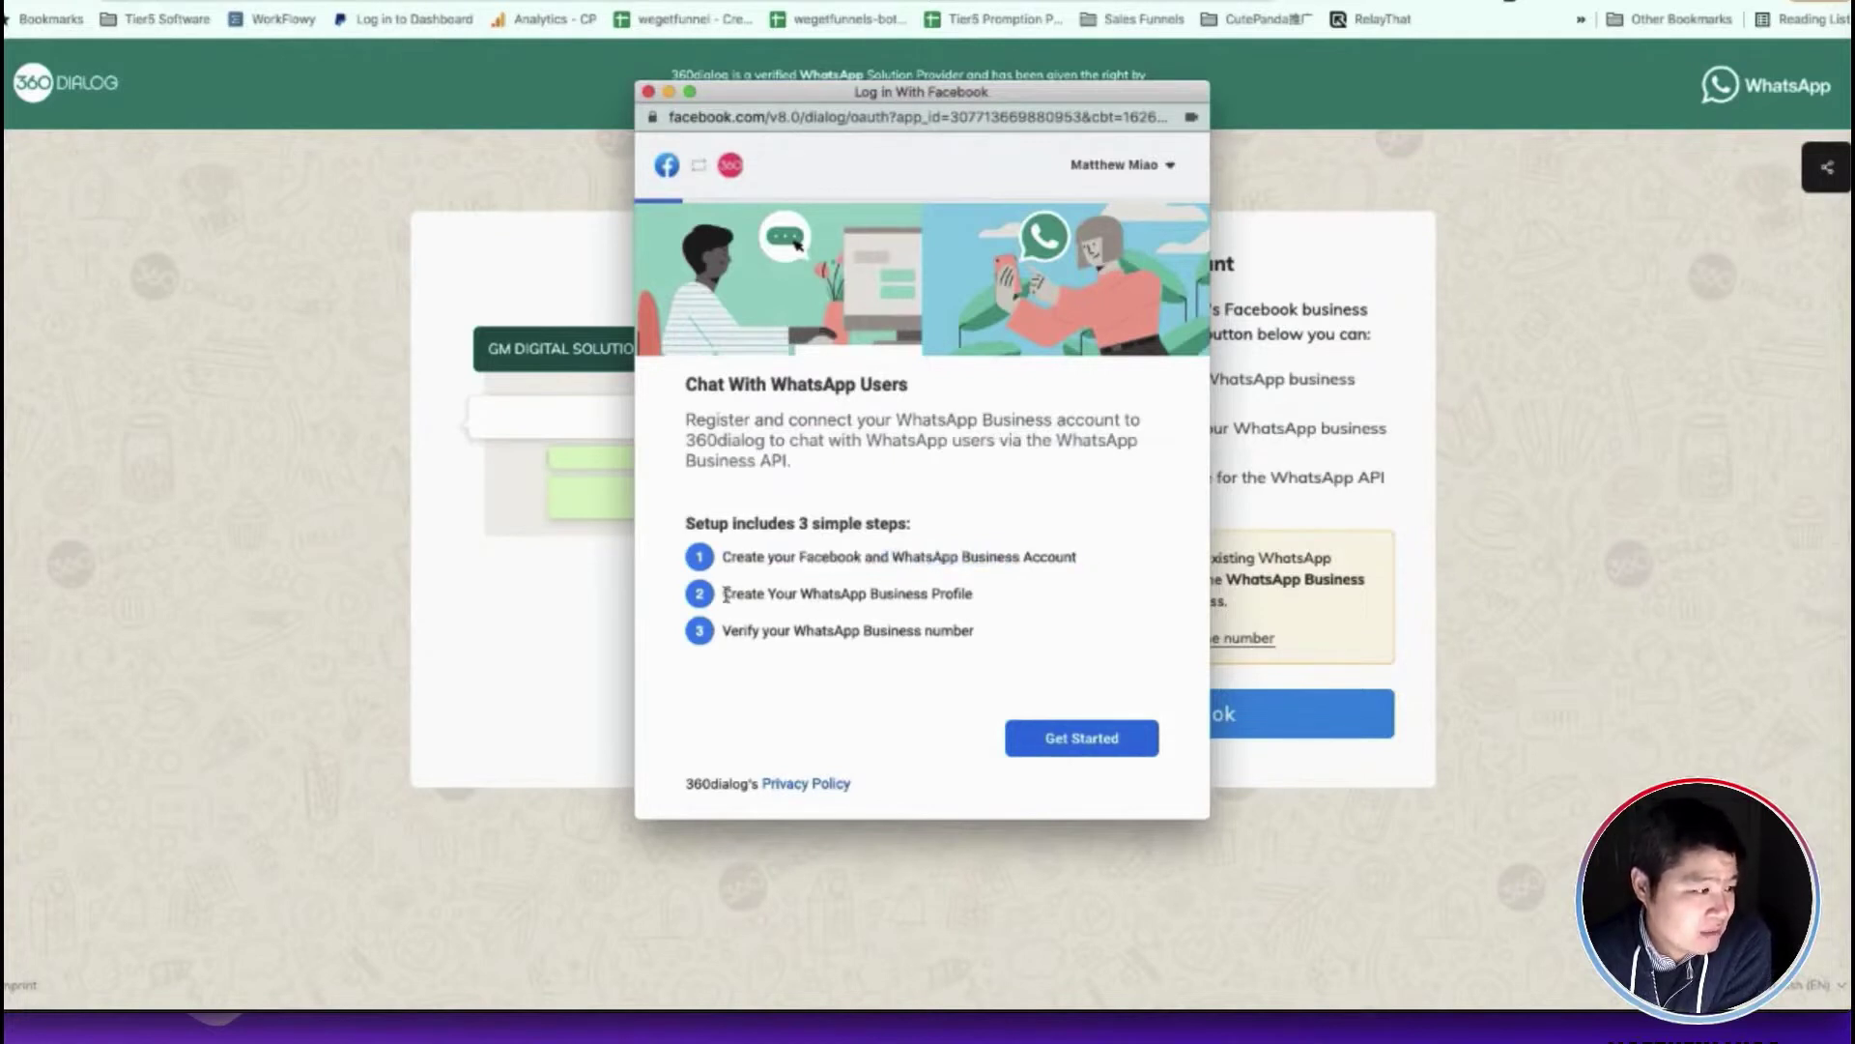
pyautogui.moveTo(726, 593); pyautogui.dragTo(989, 603)
pyautogui.click(856, 623)
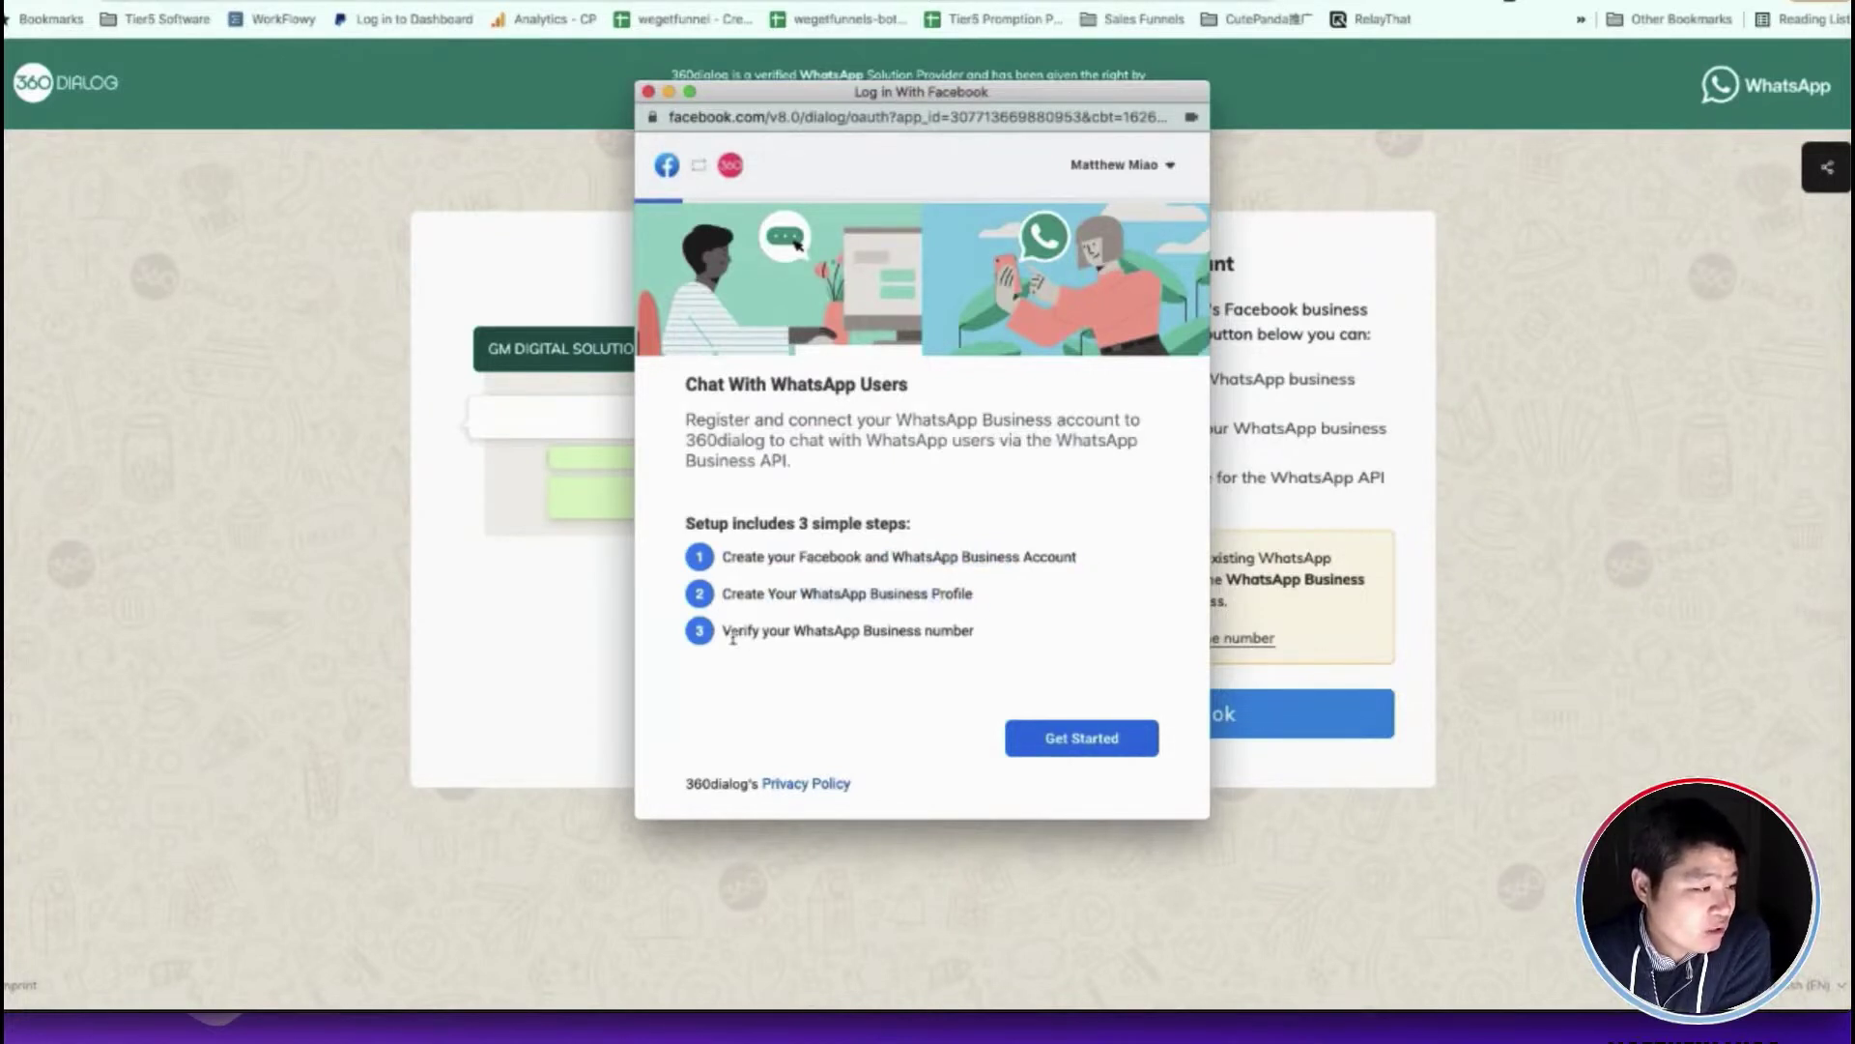
pyautogui.moveTo(726, 626); pyautogui.dragTo(989, 629)
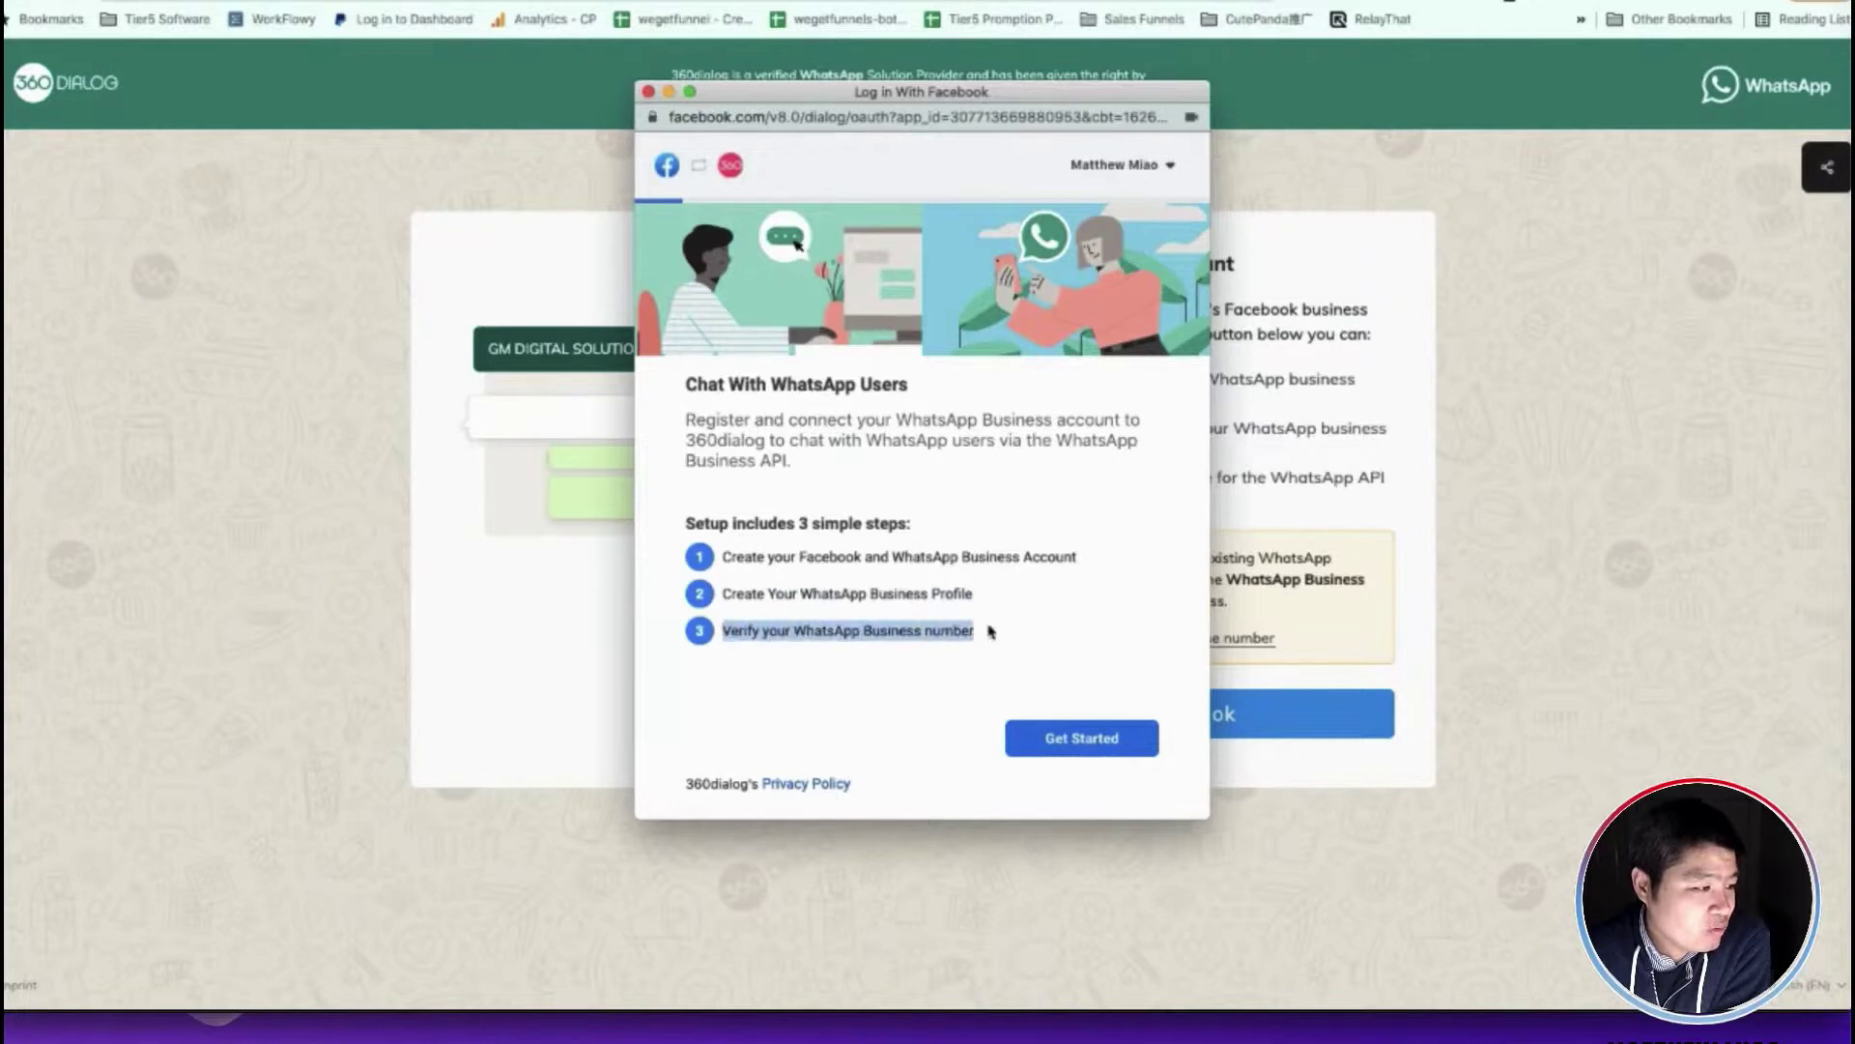
pyautogui.click(1042, 630)
pyautogui.click(1077, 734)
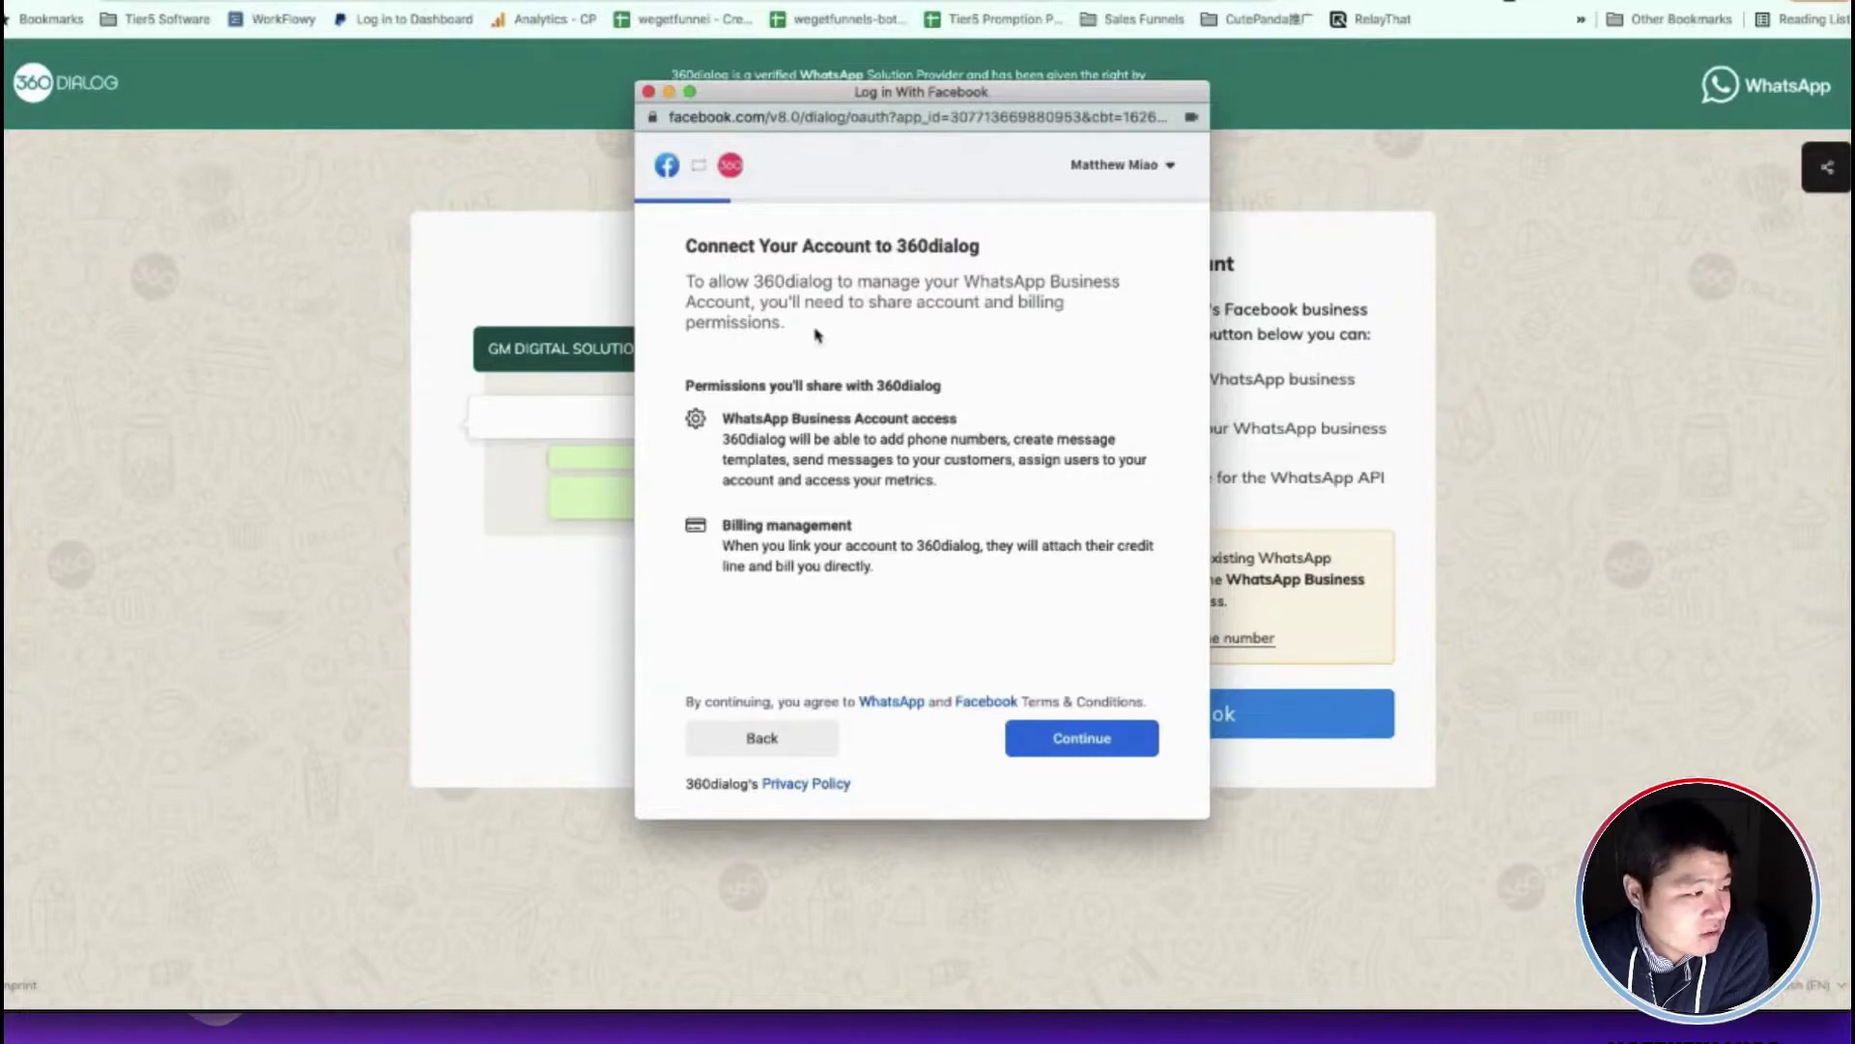
pyautogui.click(1084, 746)
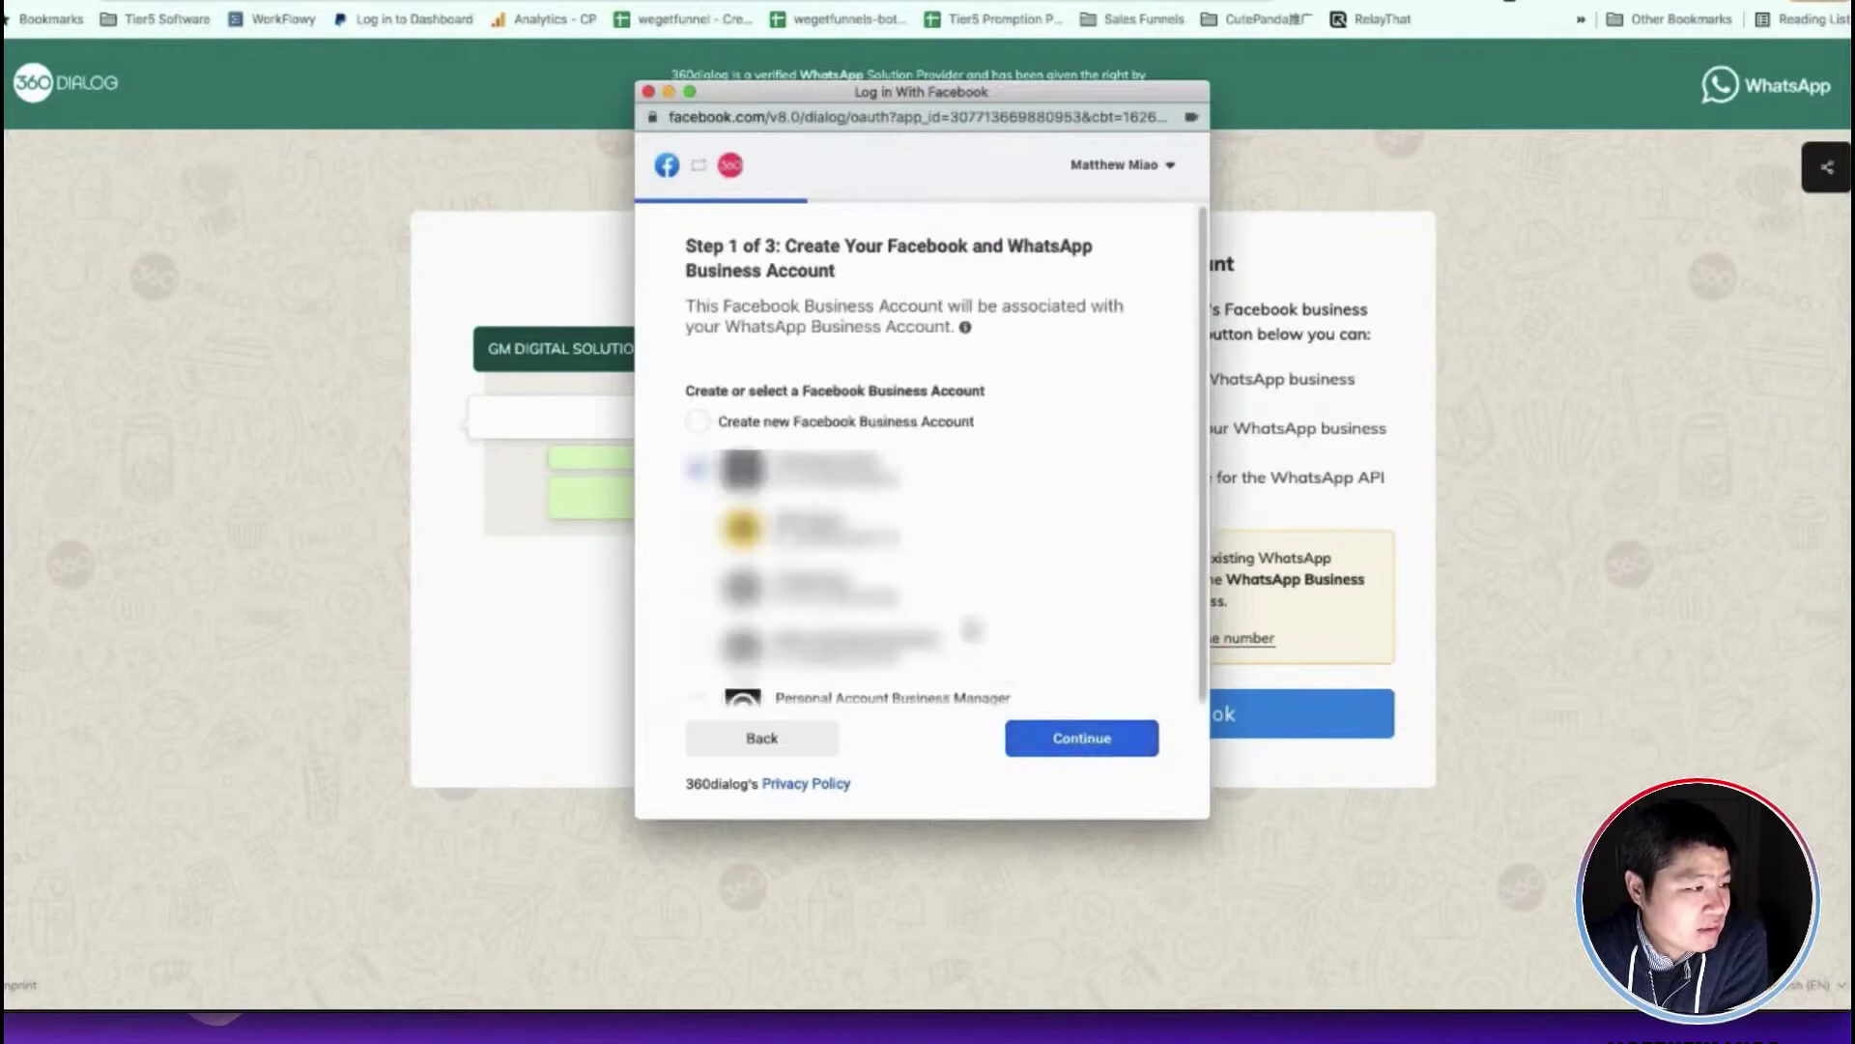
# Select an existing Facebook Business Account and paste GM DIGITAL SOLUTION as the WhatsApp Business Account name
pyautogui.click(696, 524)
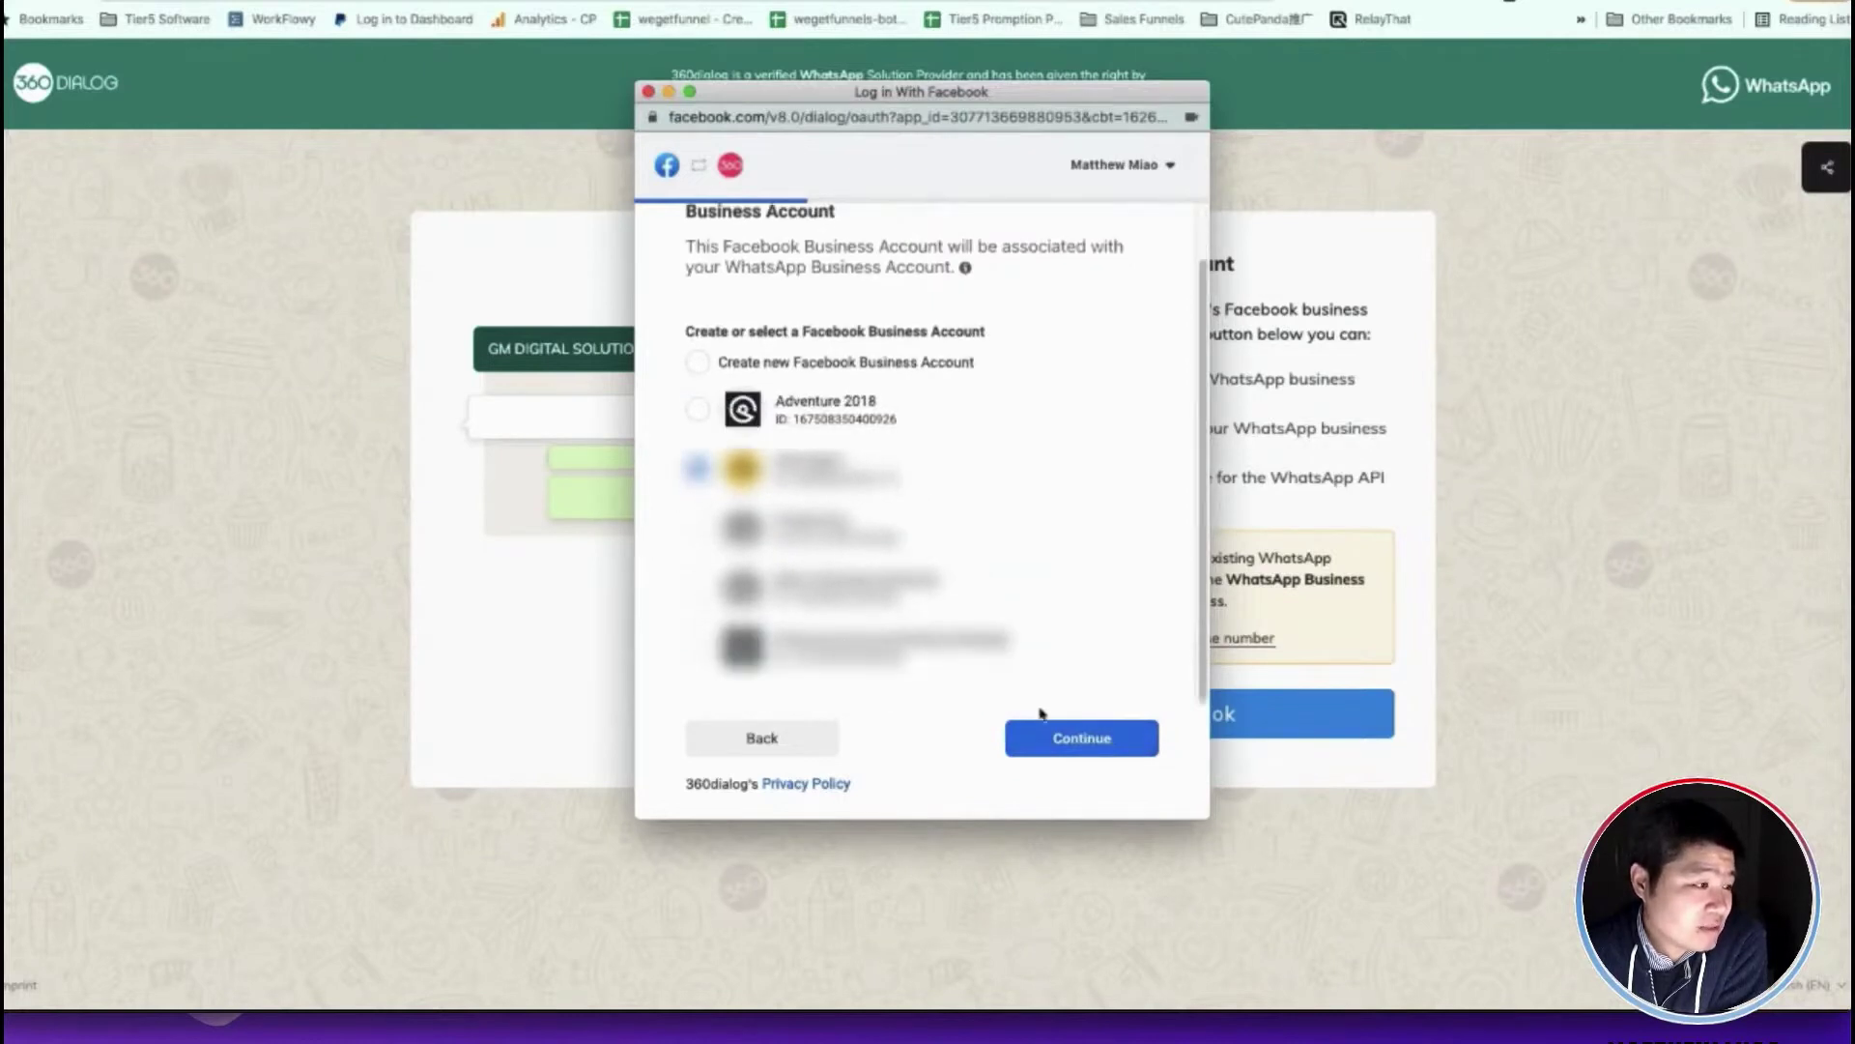
pyautogui.click(1079, 739)
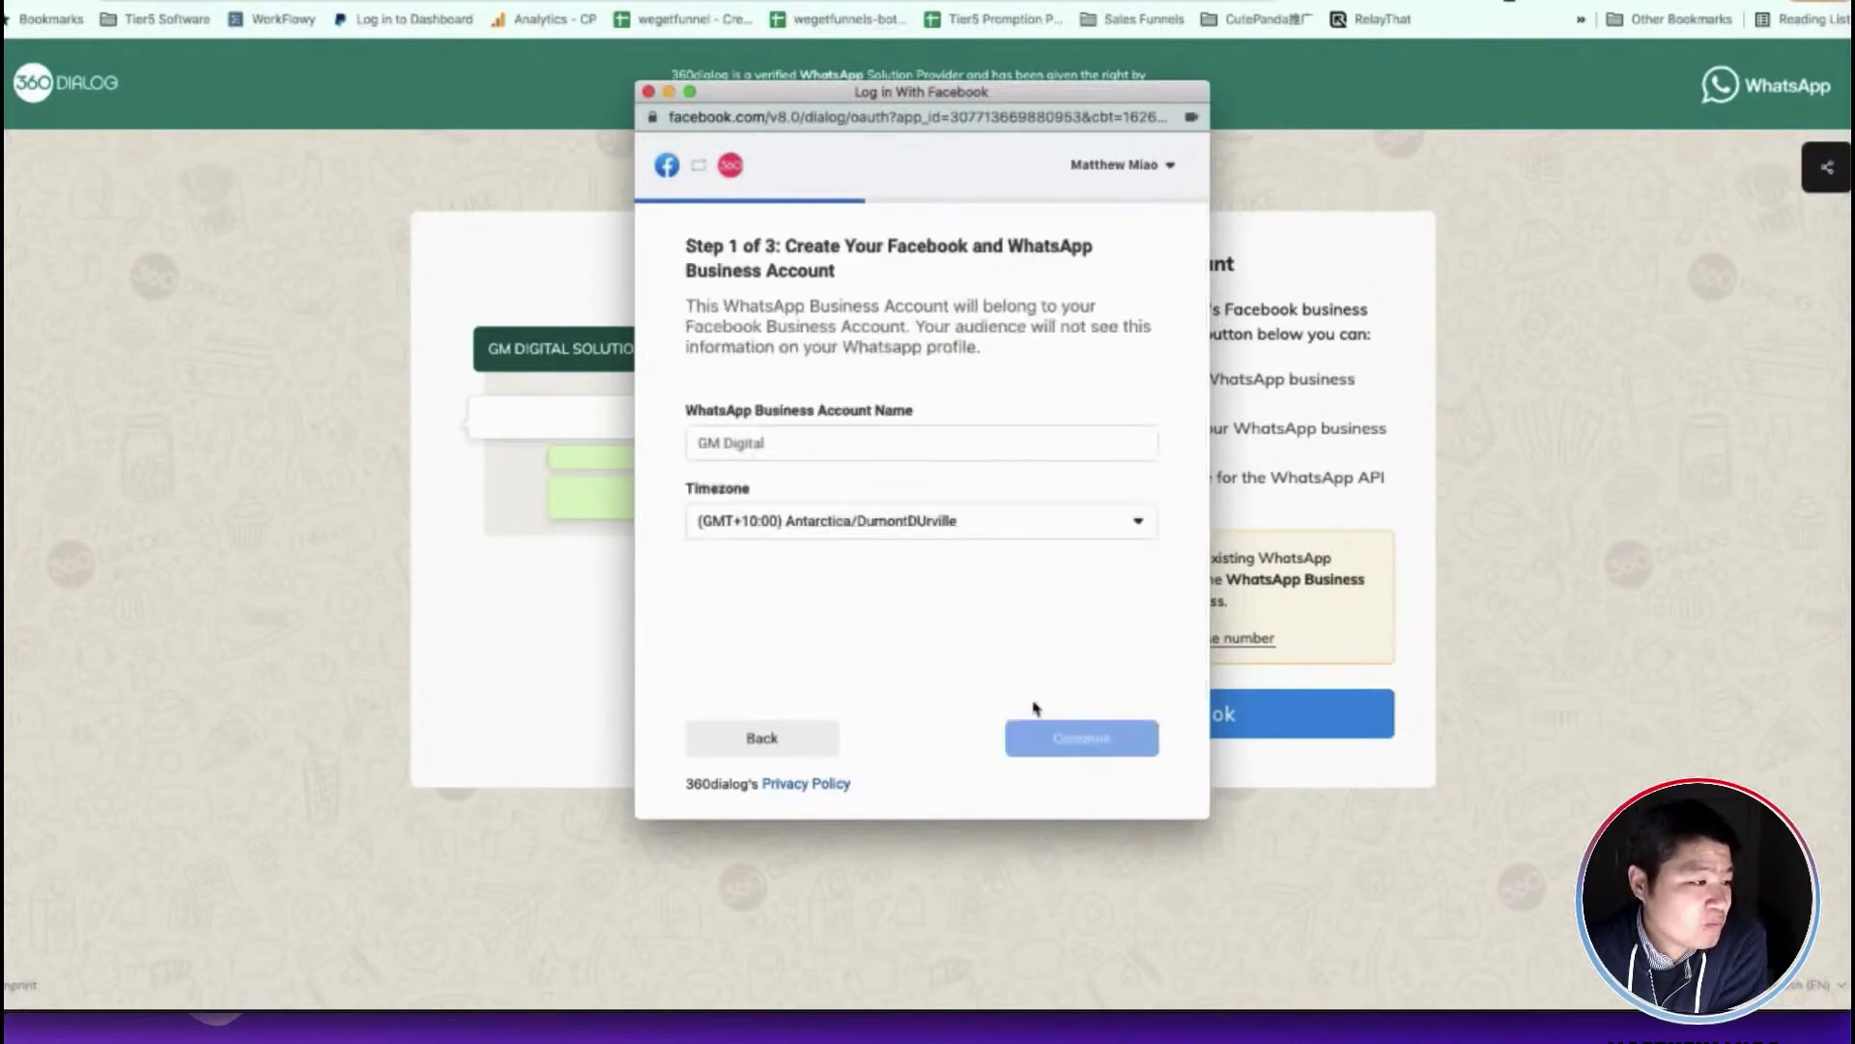
pyautogui.click(847, 451)
pyautogui.write('GM DIGITAL SOLUTIONS')
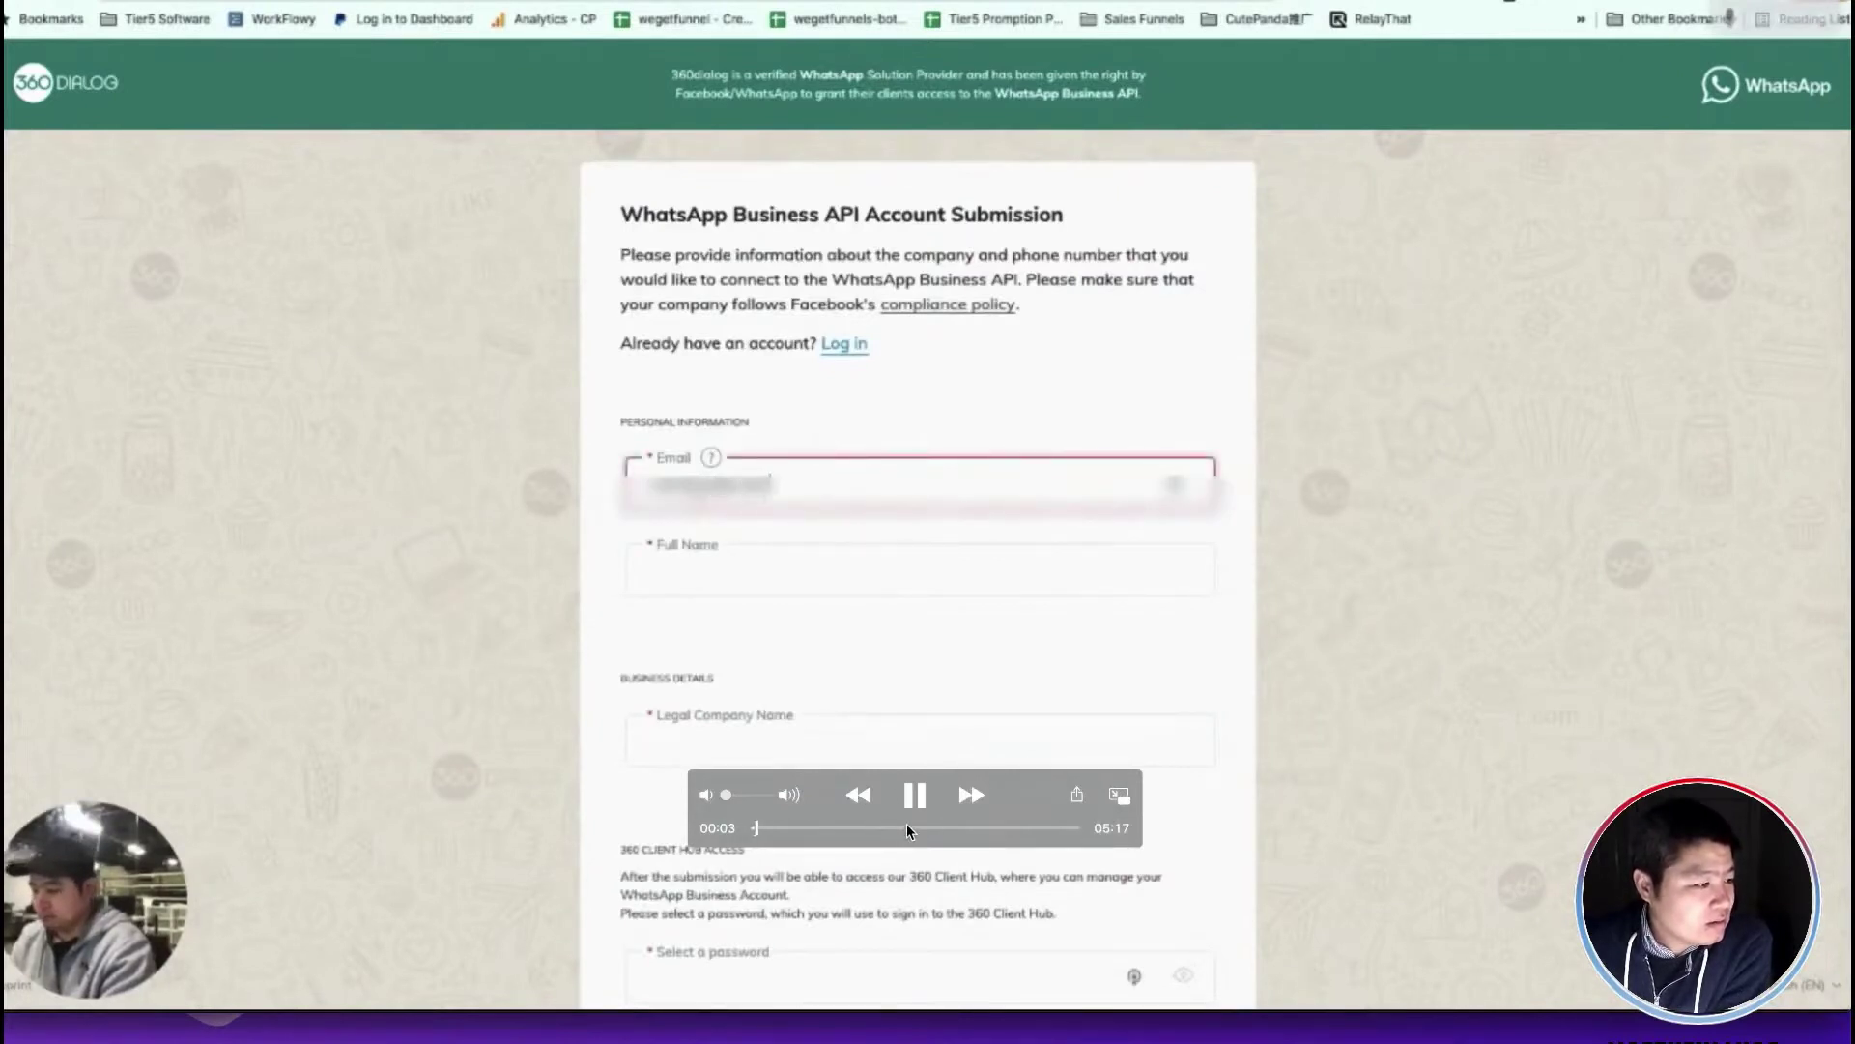
# Complete the remaining account details until the window confirms Accounts Have Been Setup!
pyautogui.click(942, 827)
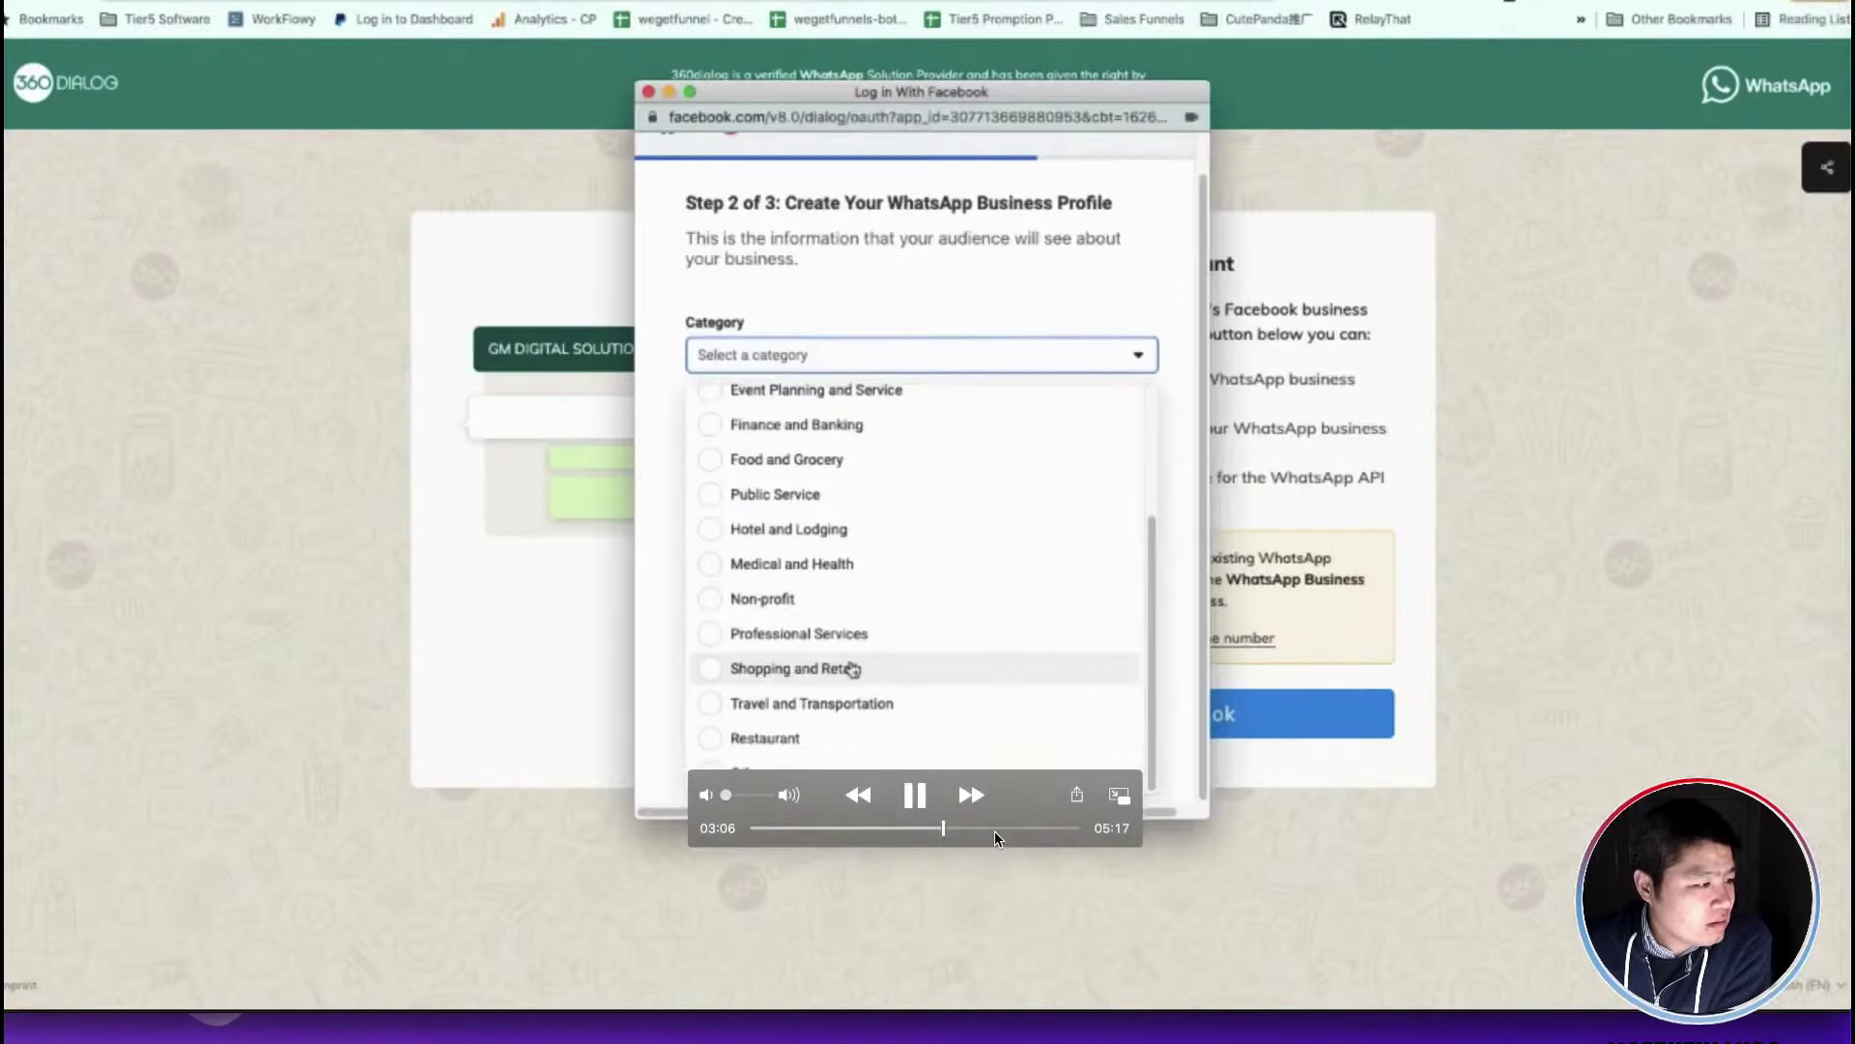
pyautogui.click(914, 827)
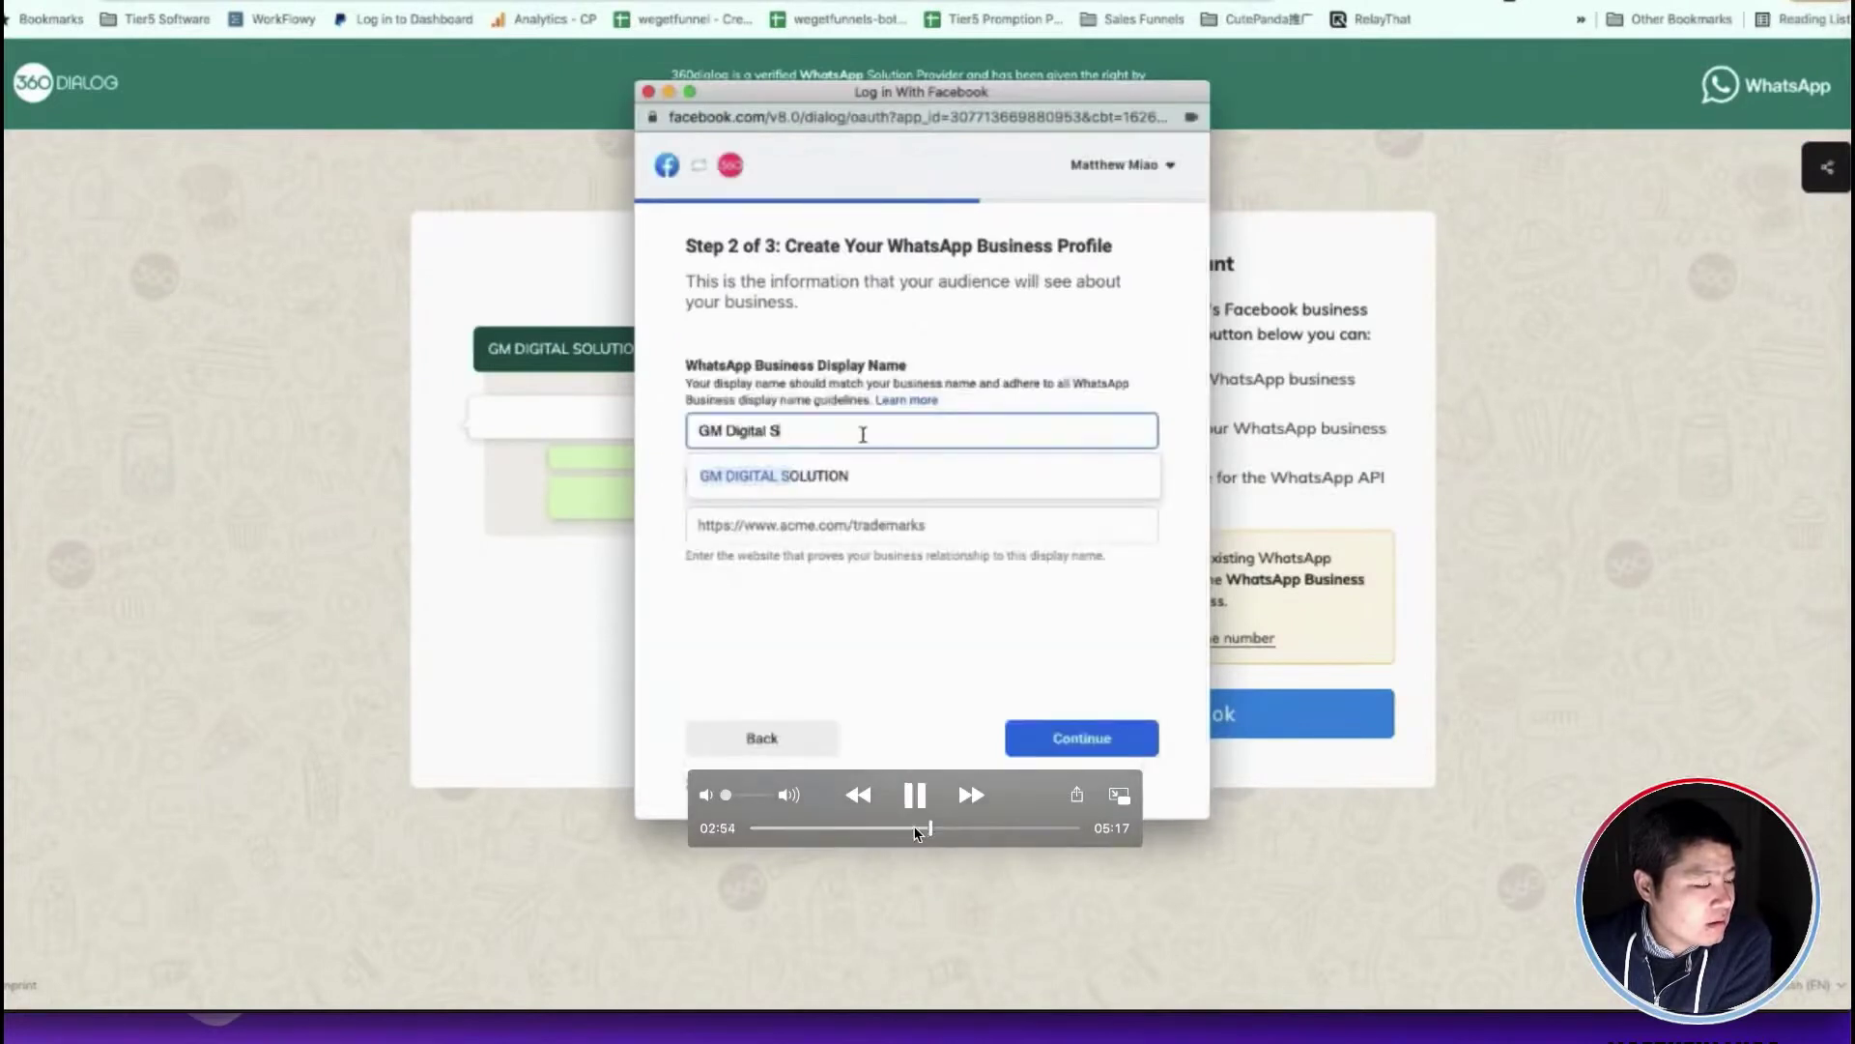
pyautogui.click(887, 828)
pyautogui.click(886, 828)
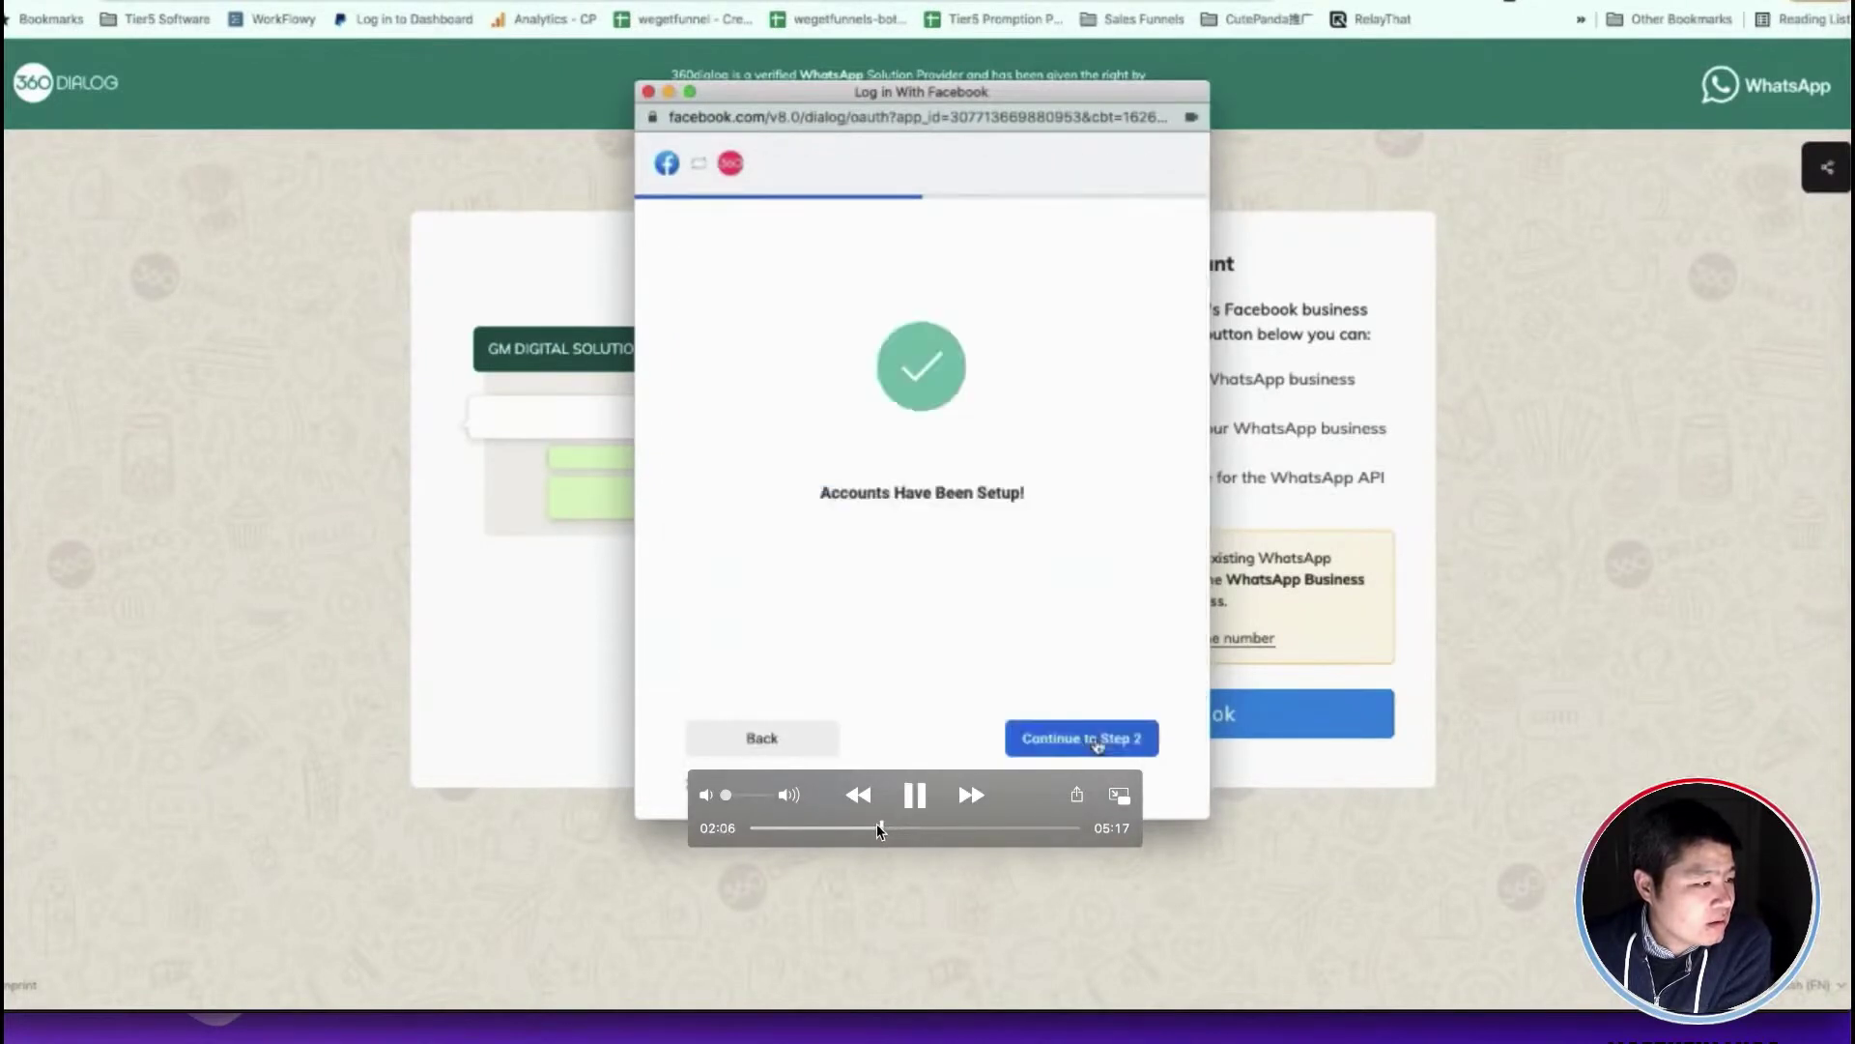
pyautogui.click(872, 828)
# Continue to Step 2, where GM DIGITAL SOLUTION is prefilled as the display name
pyautogui.click(862, 828)
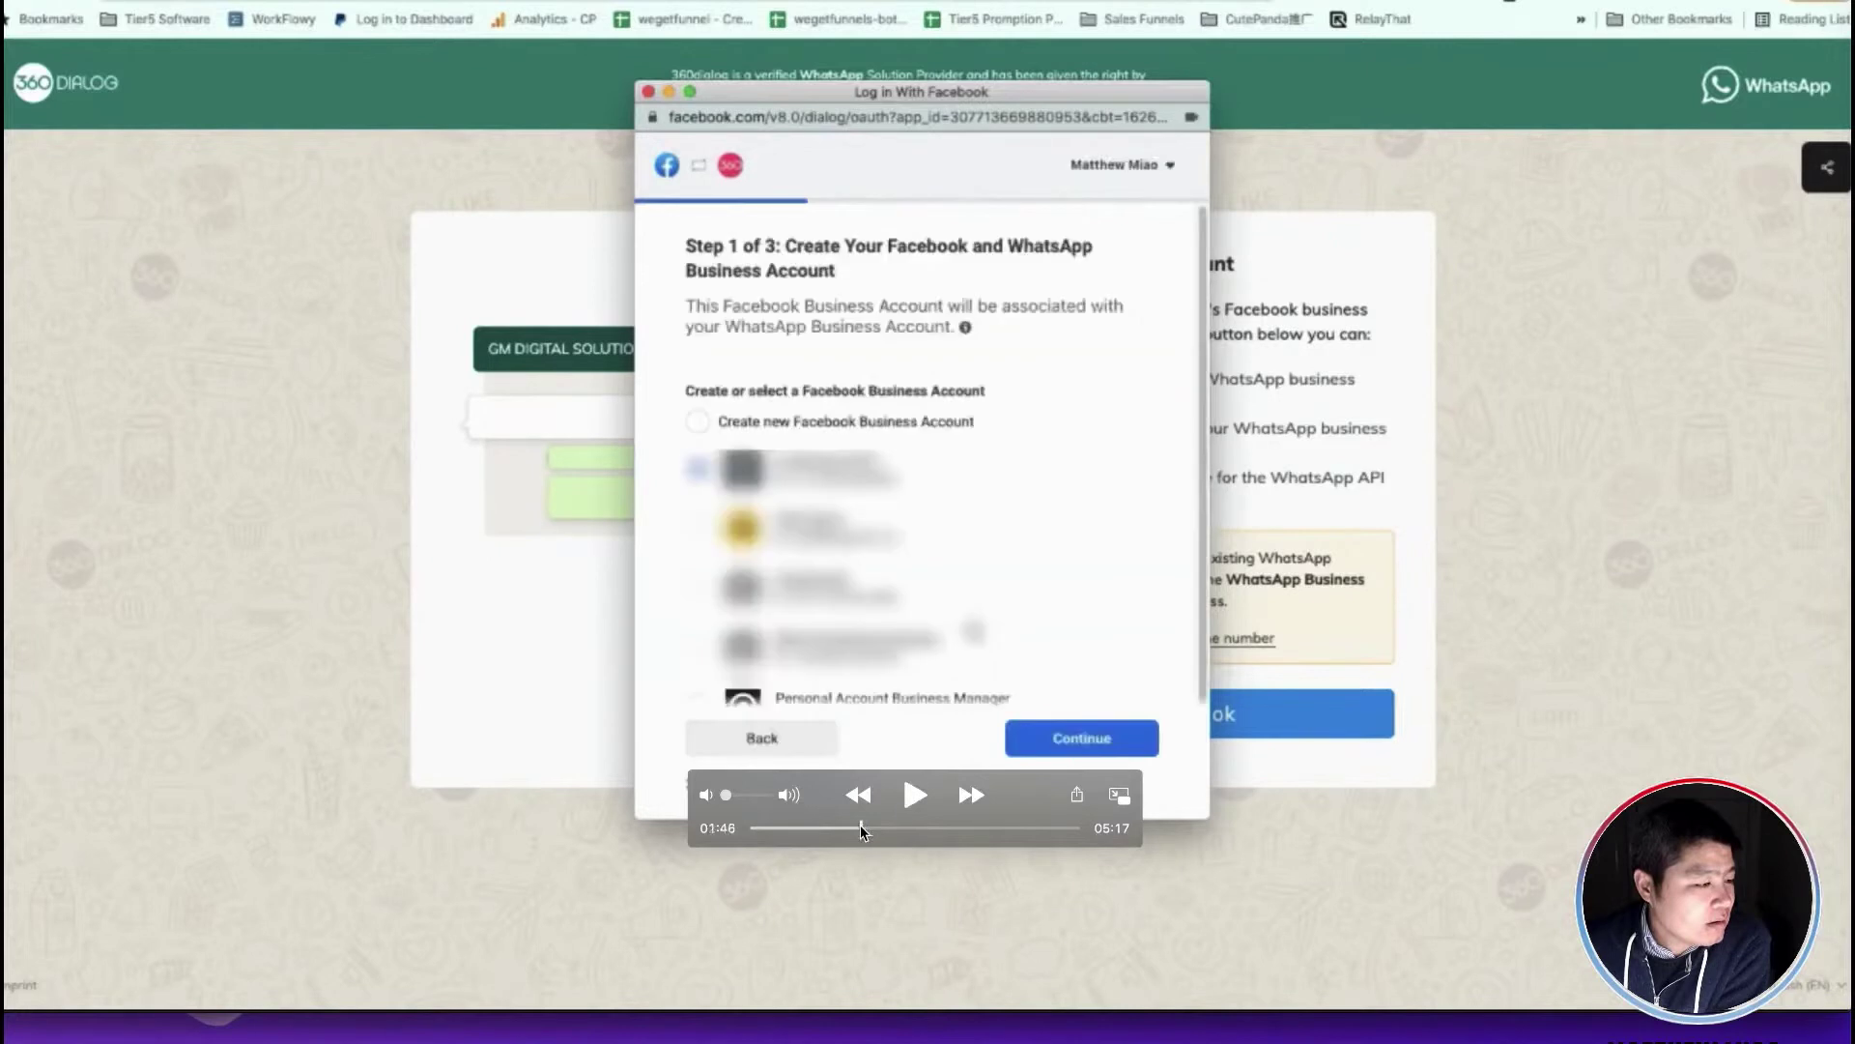
pyautogui.click(1098, 745)
# Tick 'My display name is different from my legal business name' to reveal the website field
pyautogui.moveTo(947, 800)
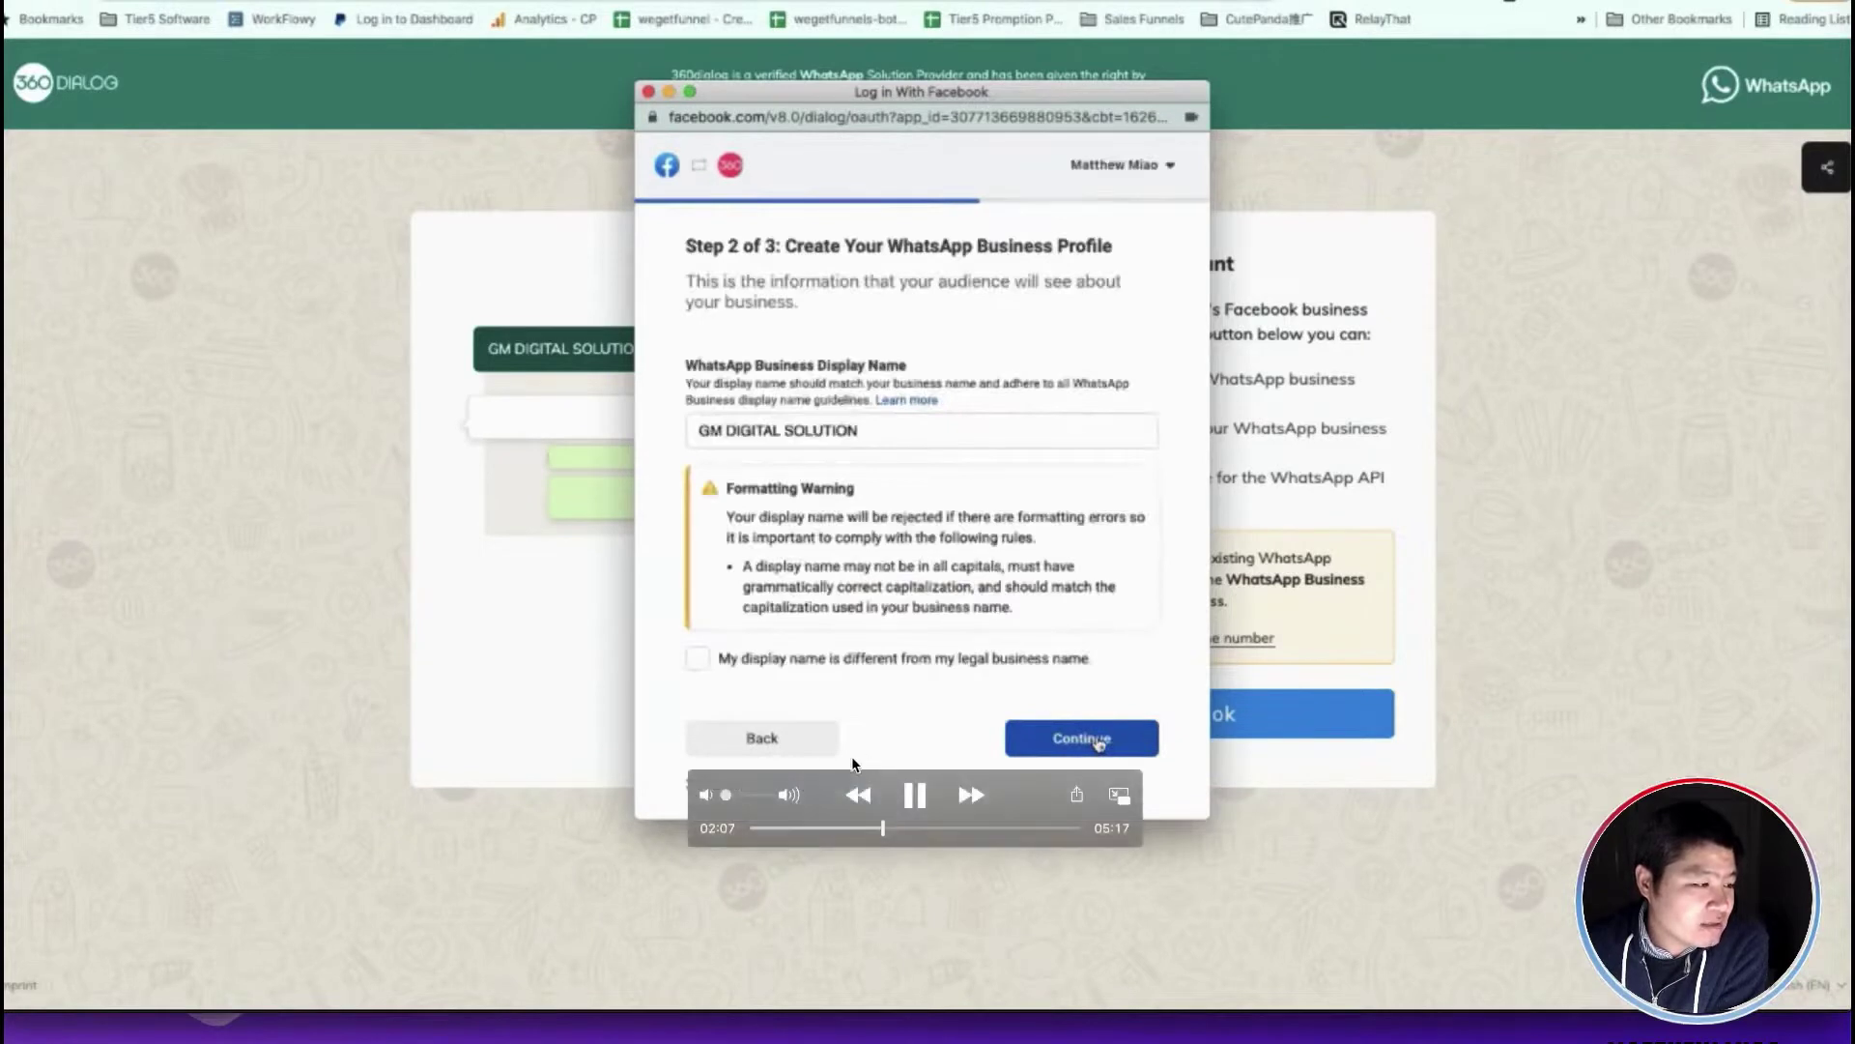
pyautogui.click(918, 795)
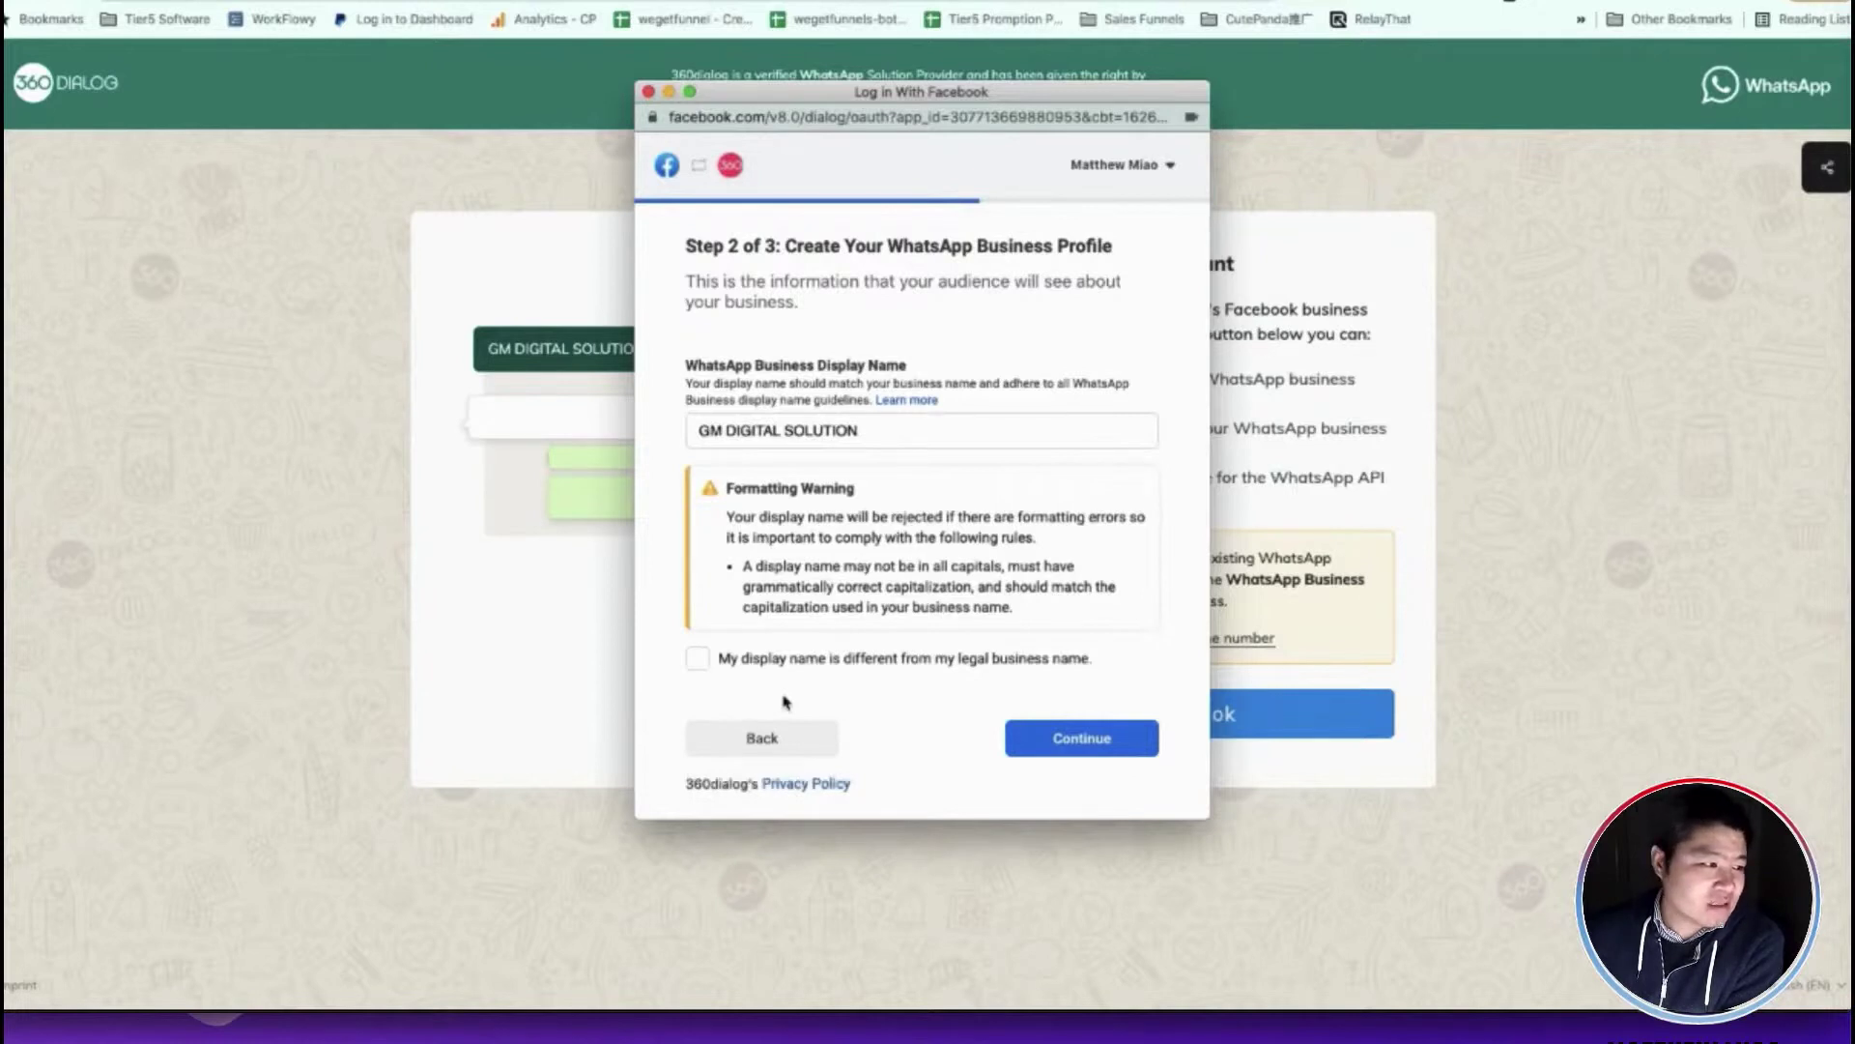
pyautogui.moveTo(740, 443)
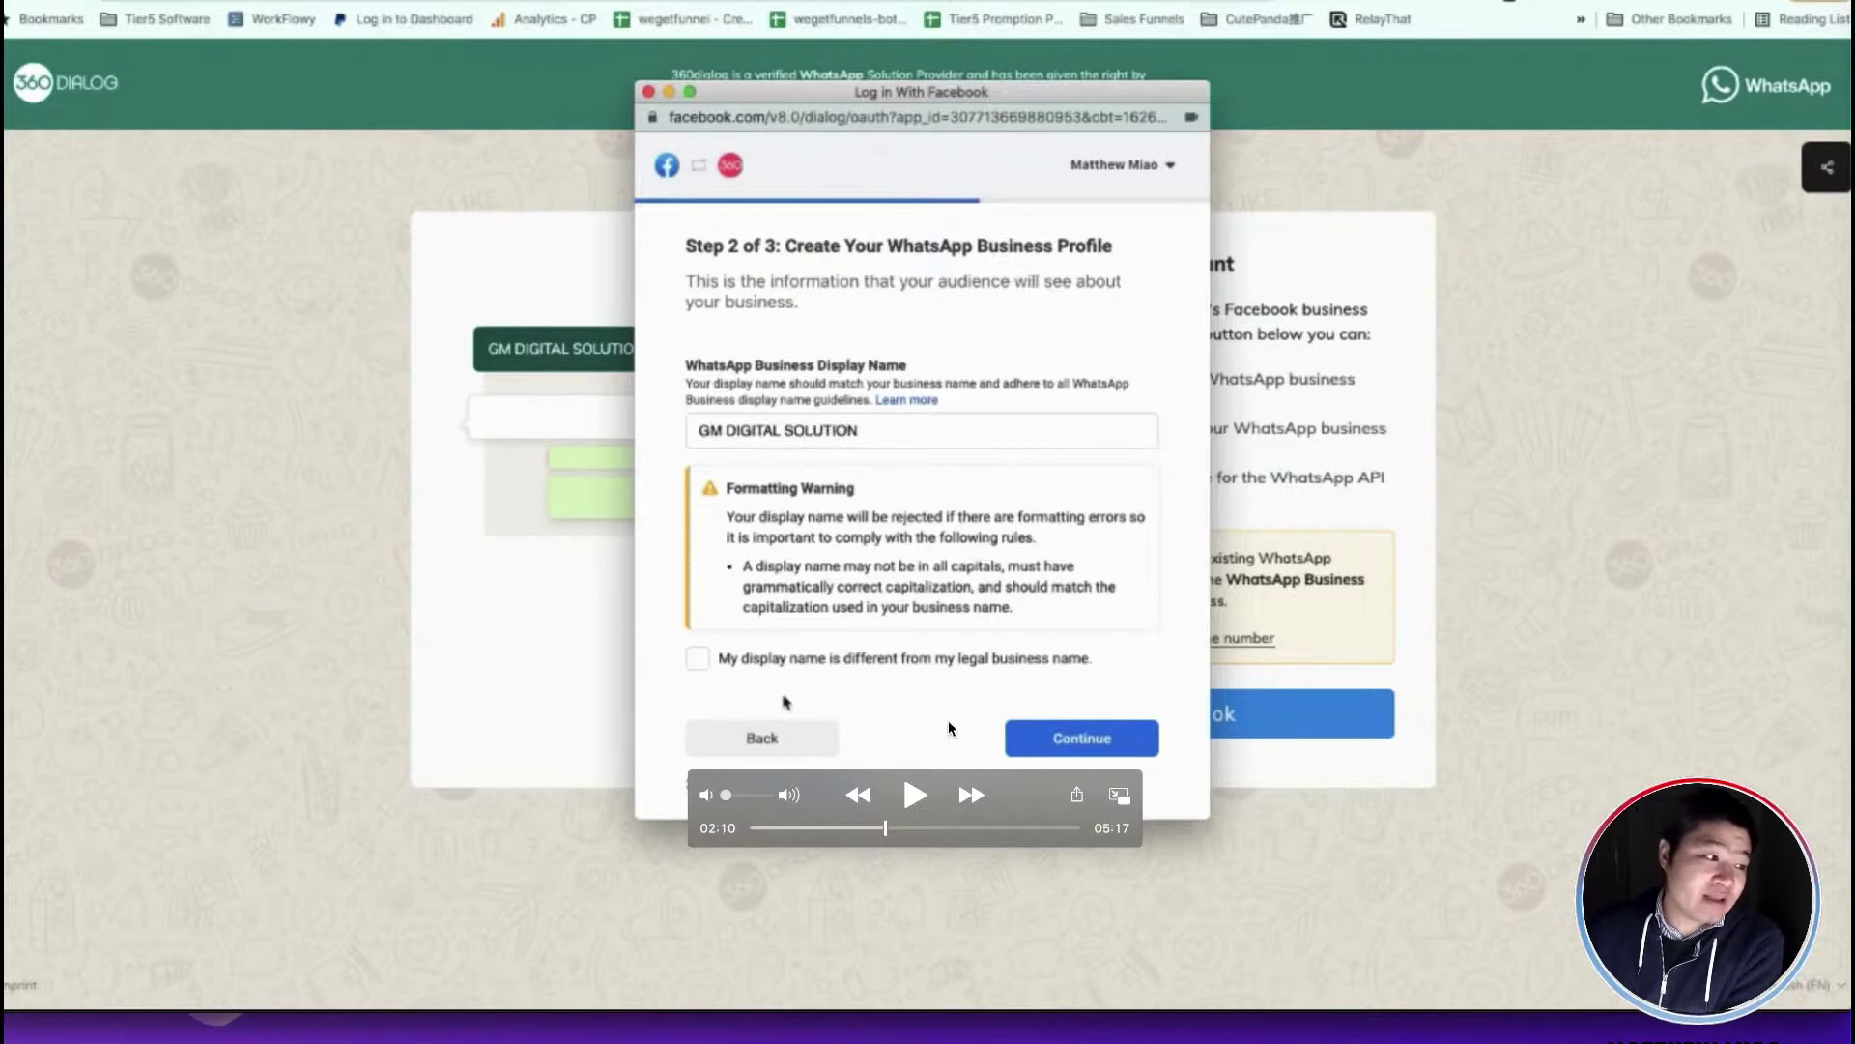
pyautogui.press('space')
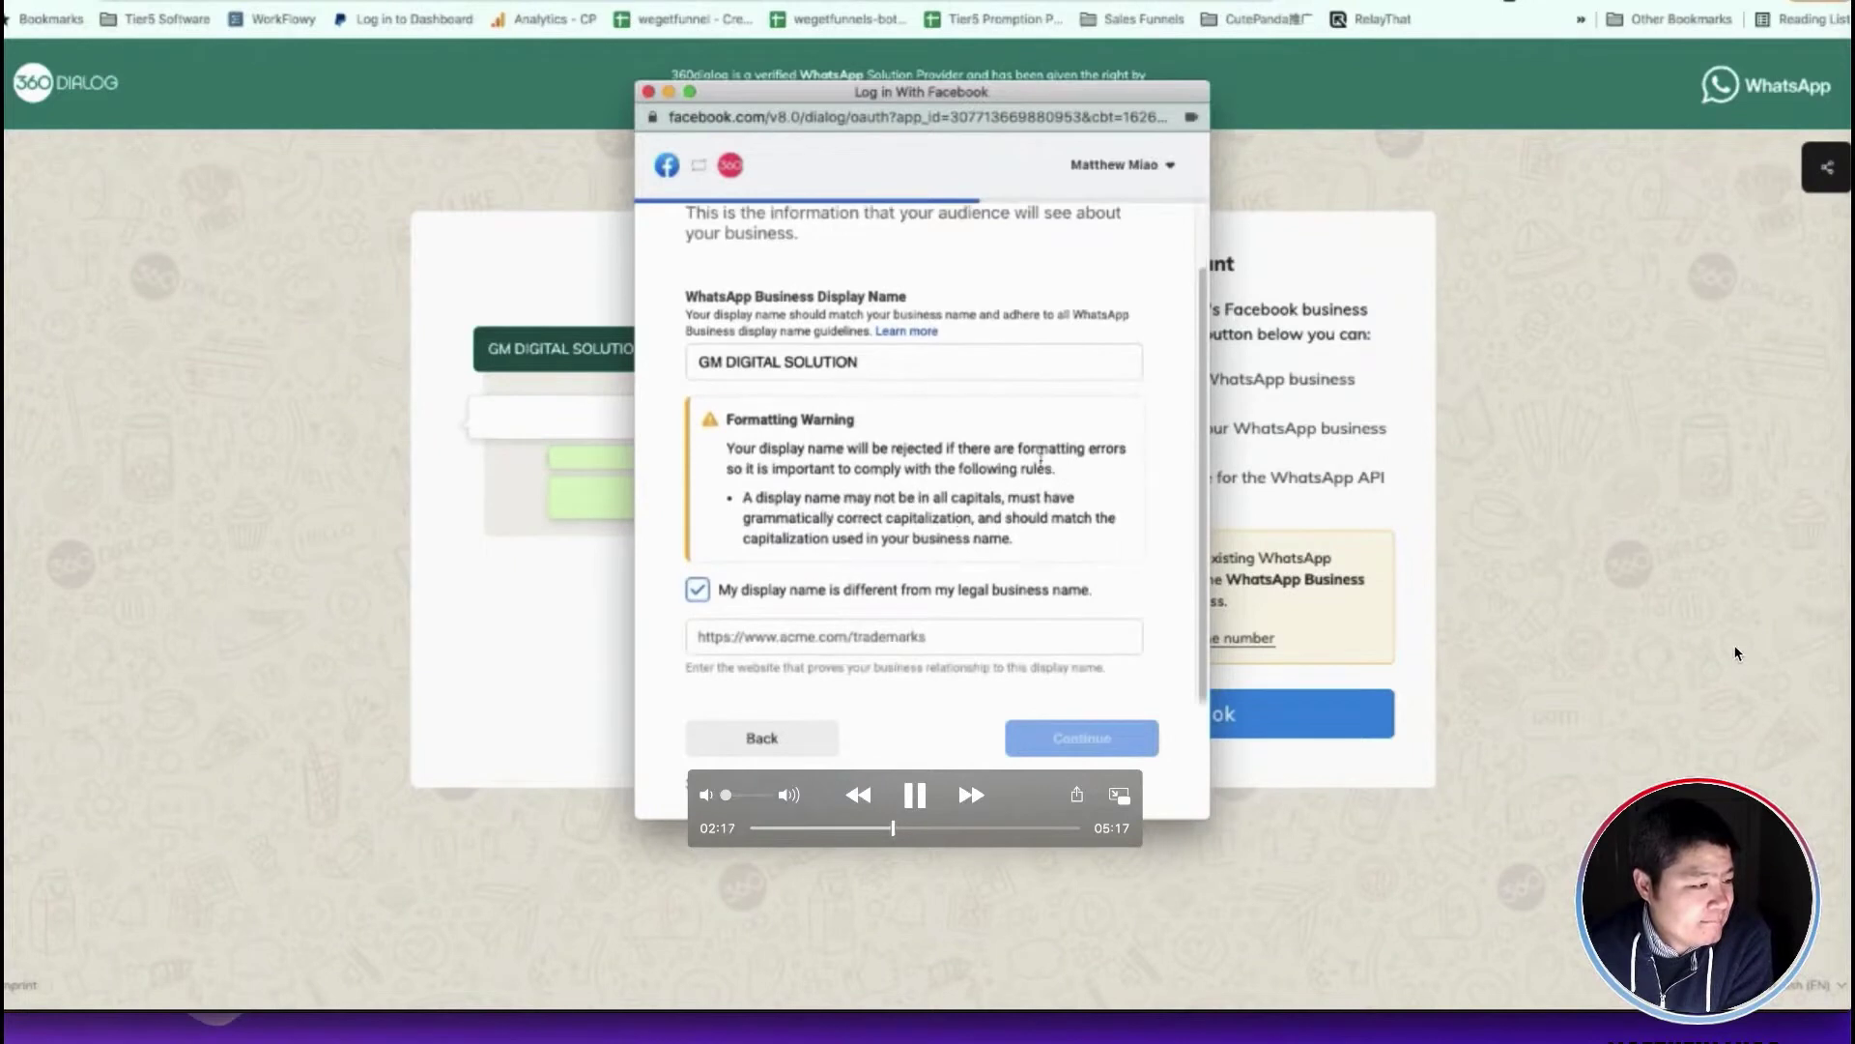
pyautogui.click(916, 795)
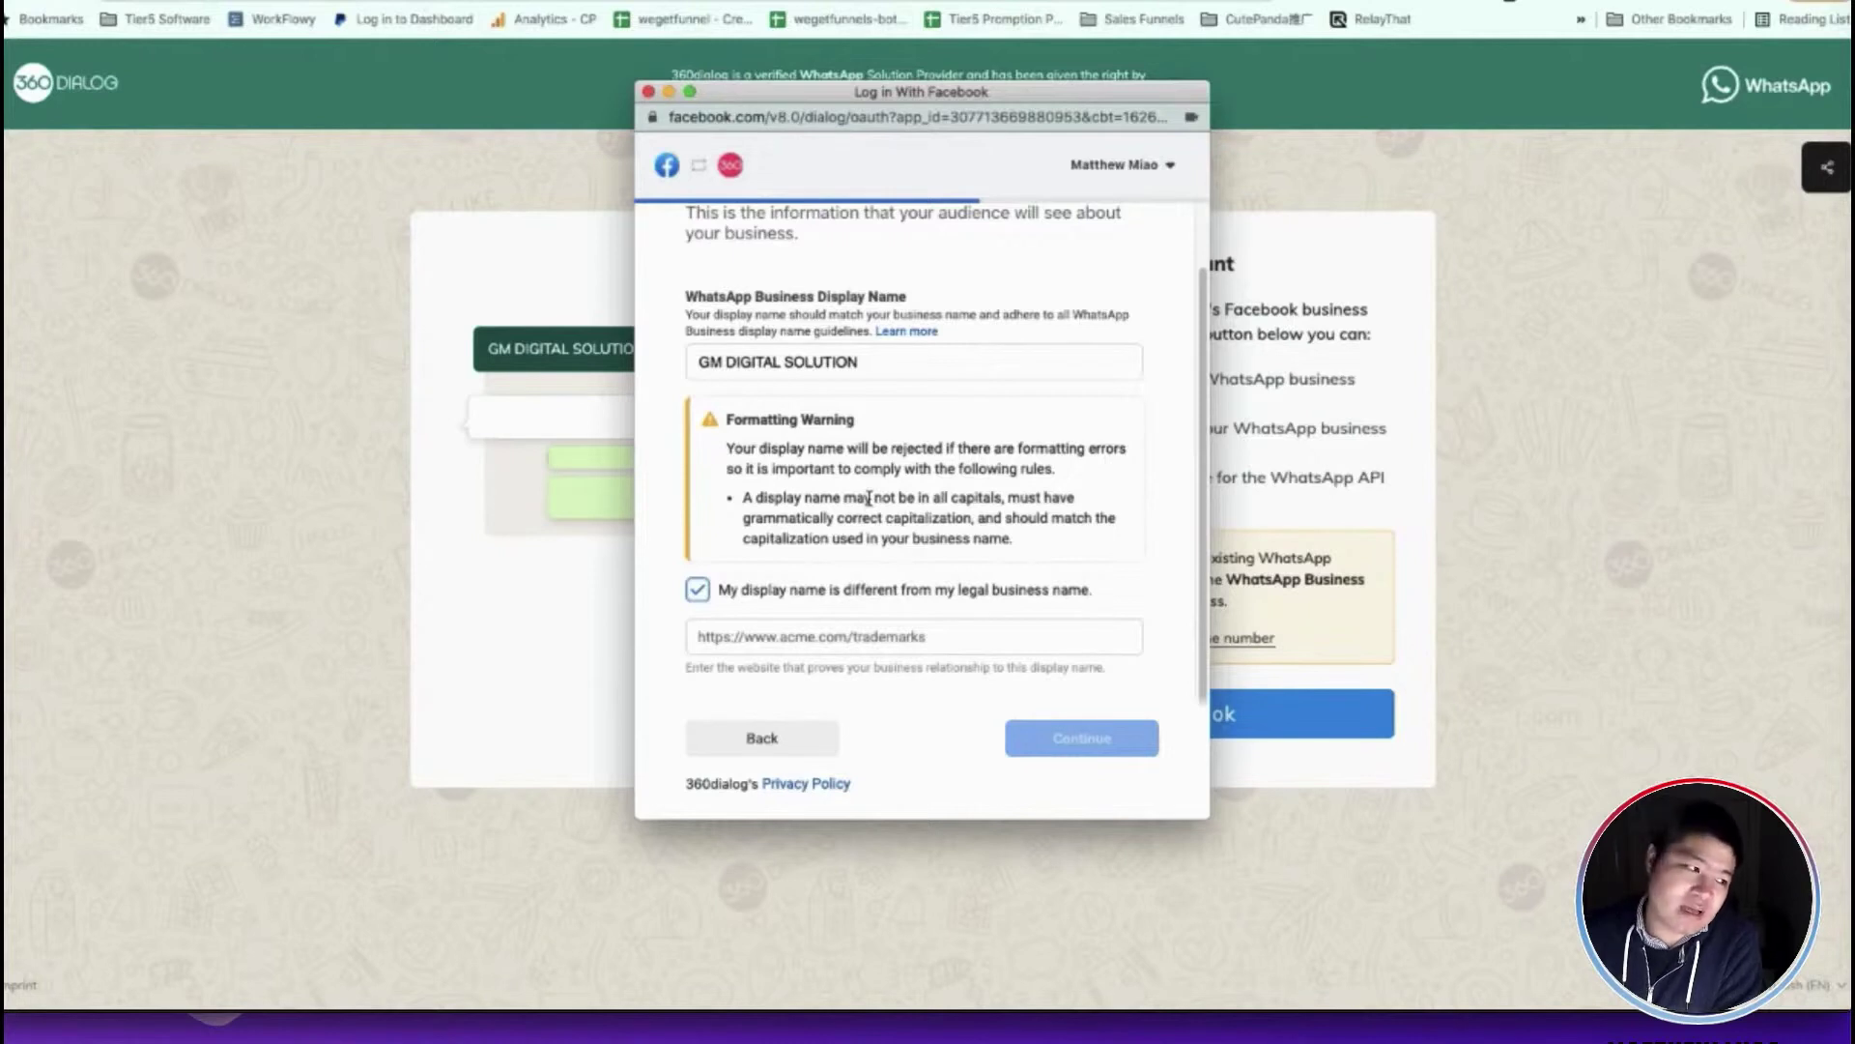
pyautogui.moveTo(1551, 729)
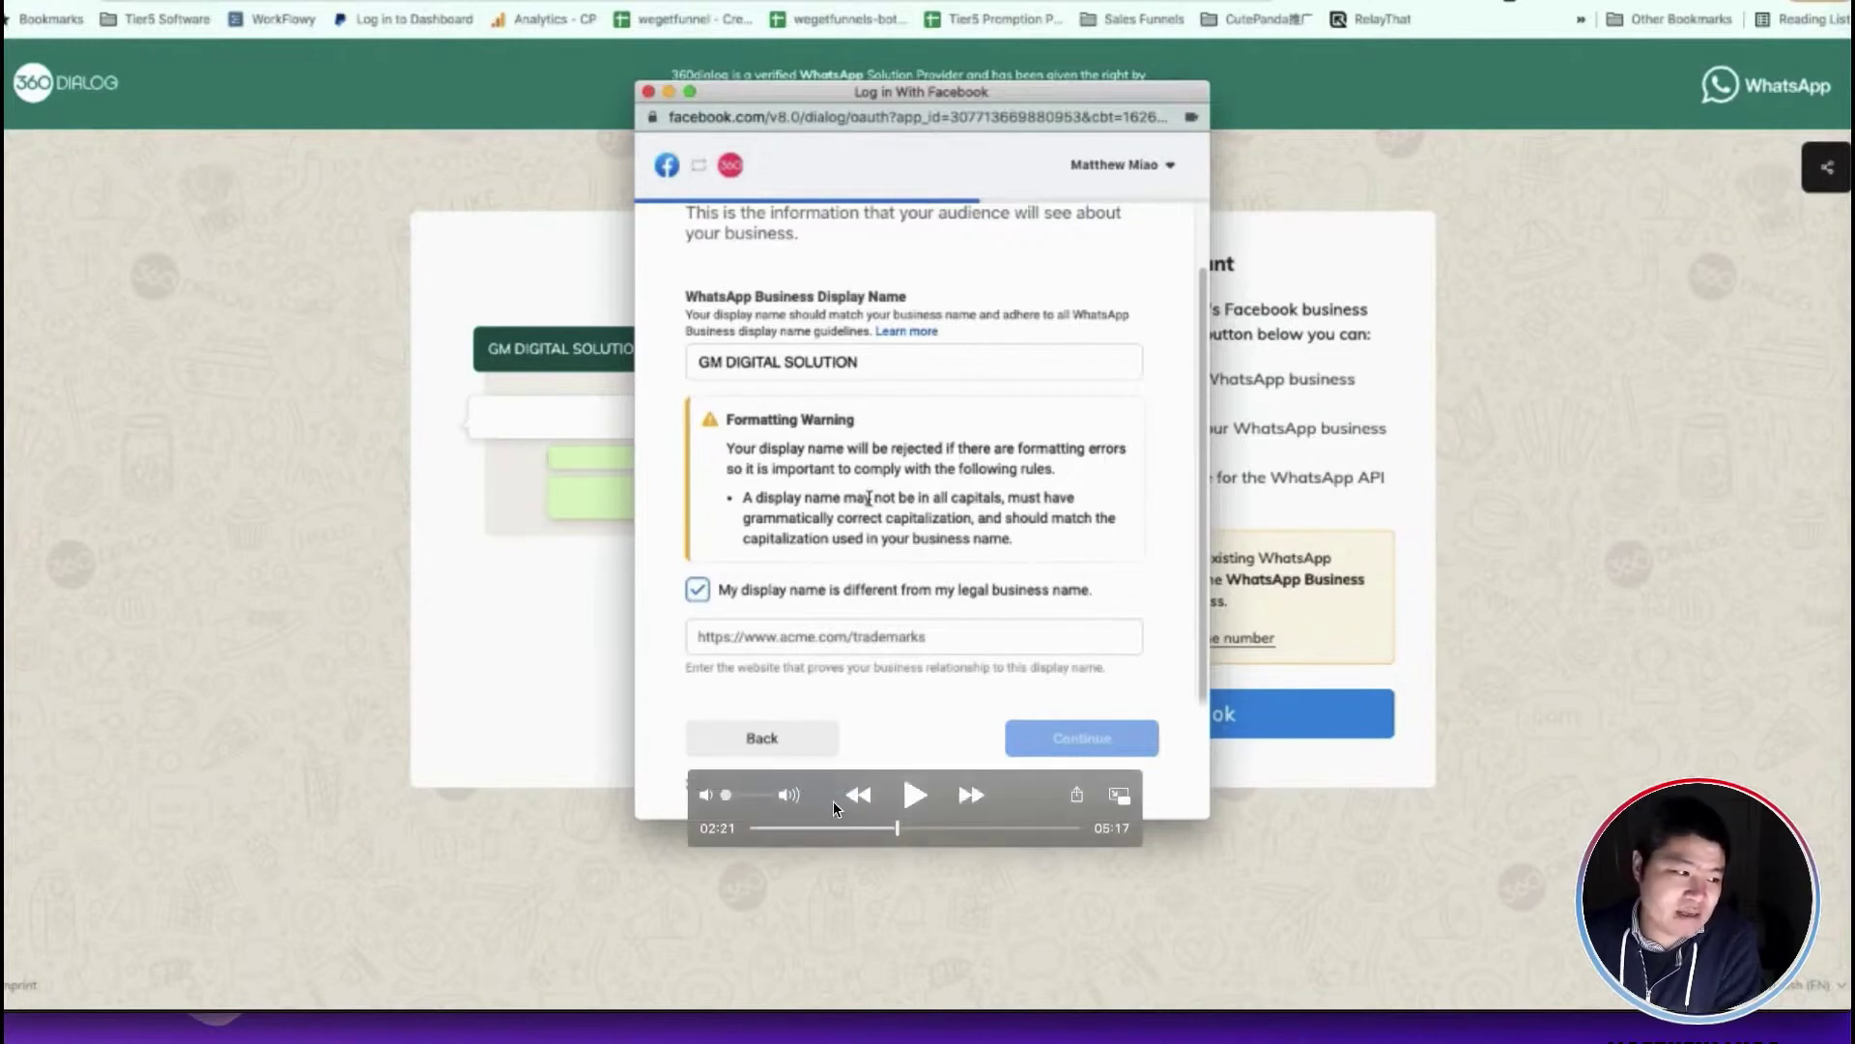
pyautogui.click(913, 794)
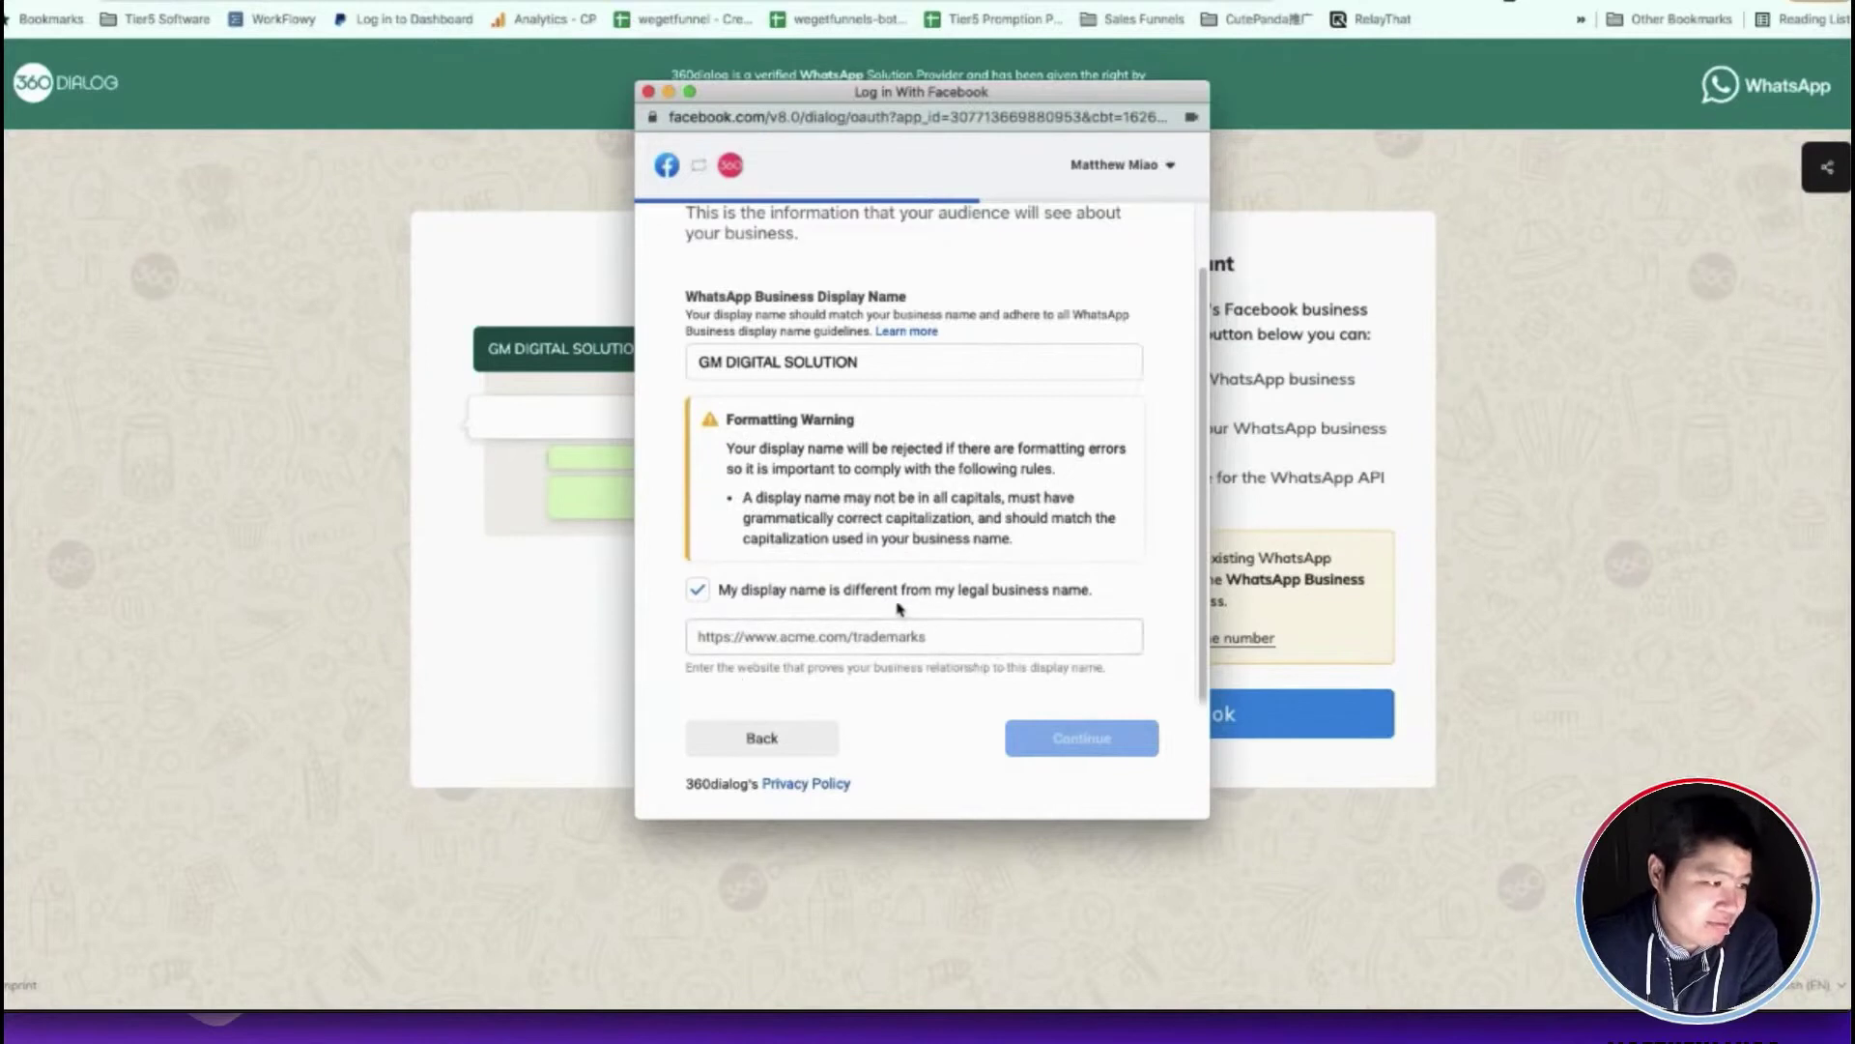
# Retype the display name as 'GM Digital Solution' and untick the different-name checkbox
pyautogui.tripleClick(821, 361)
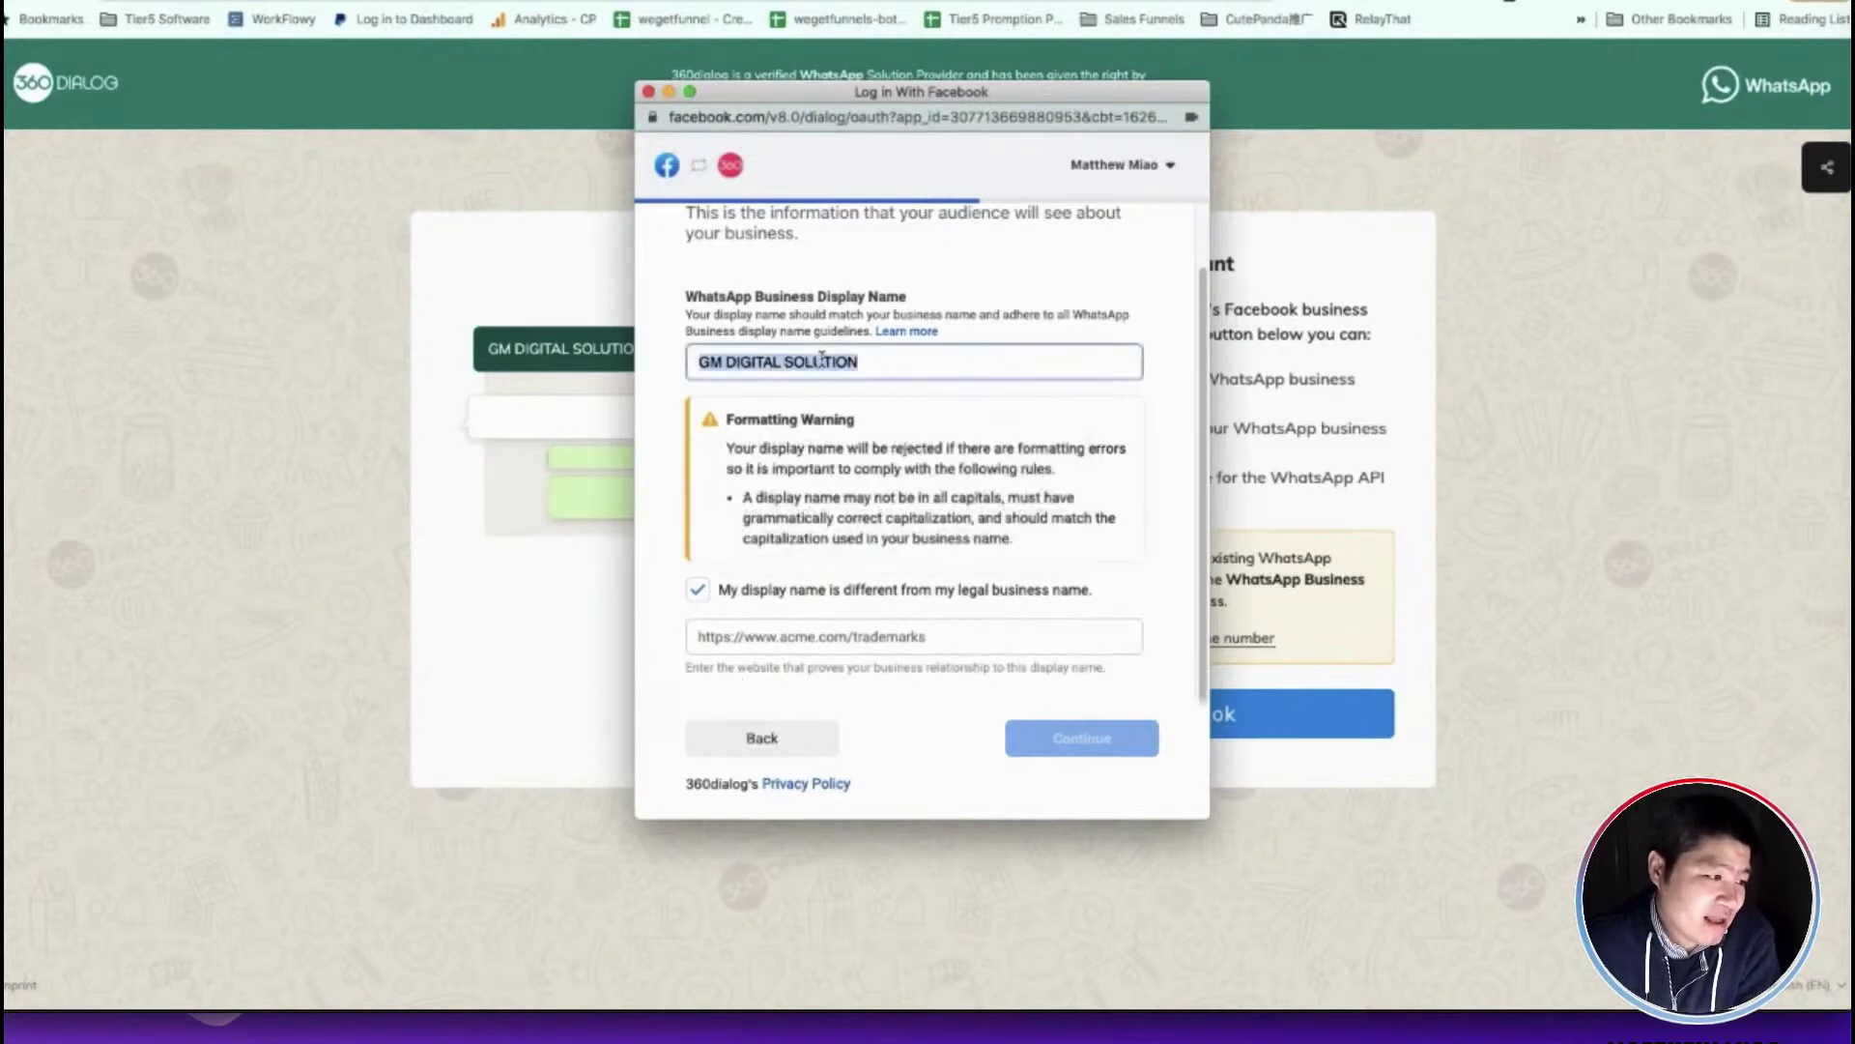
pyautogui.click(820, 360)
pyautogui.moveTo(783, 360); pyautogui.dragTo(749, 360)
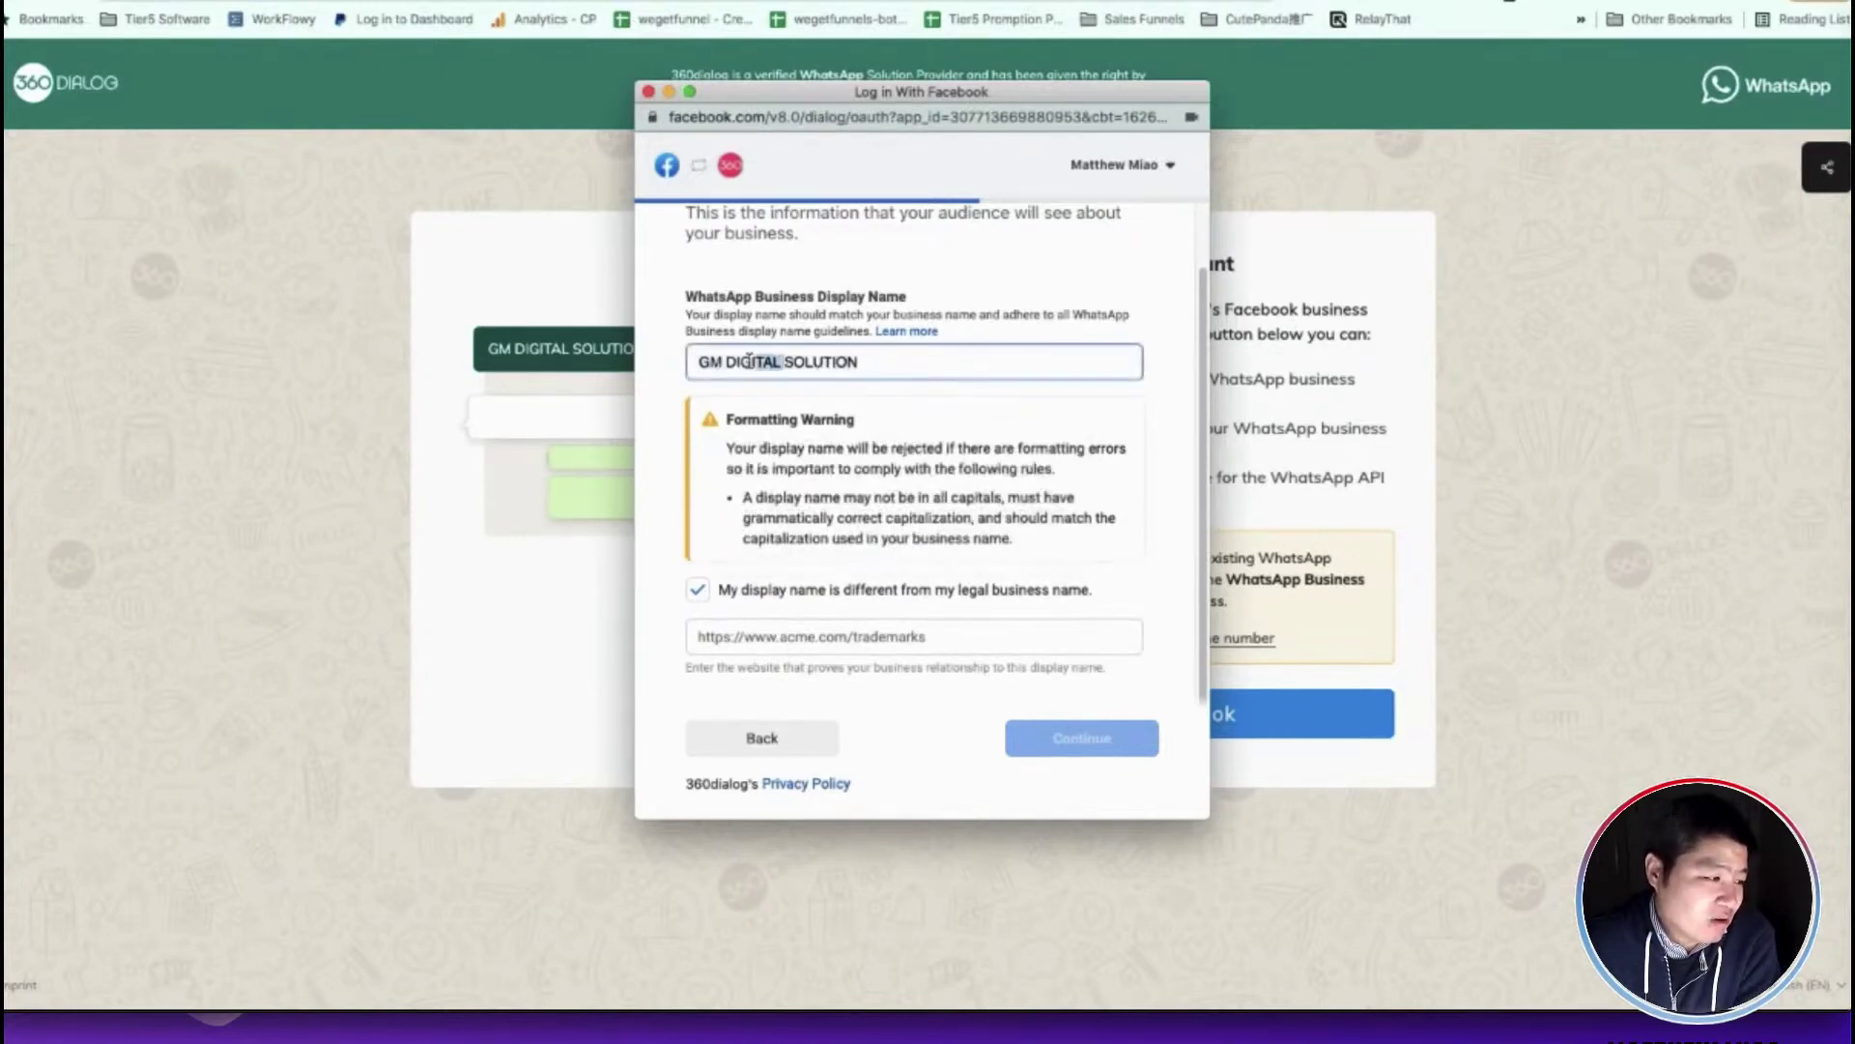
pyautogui.write('igital')
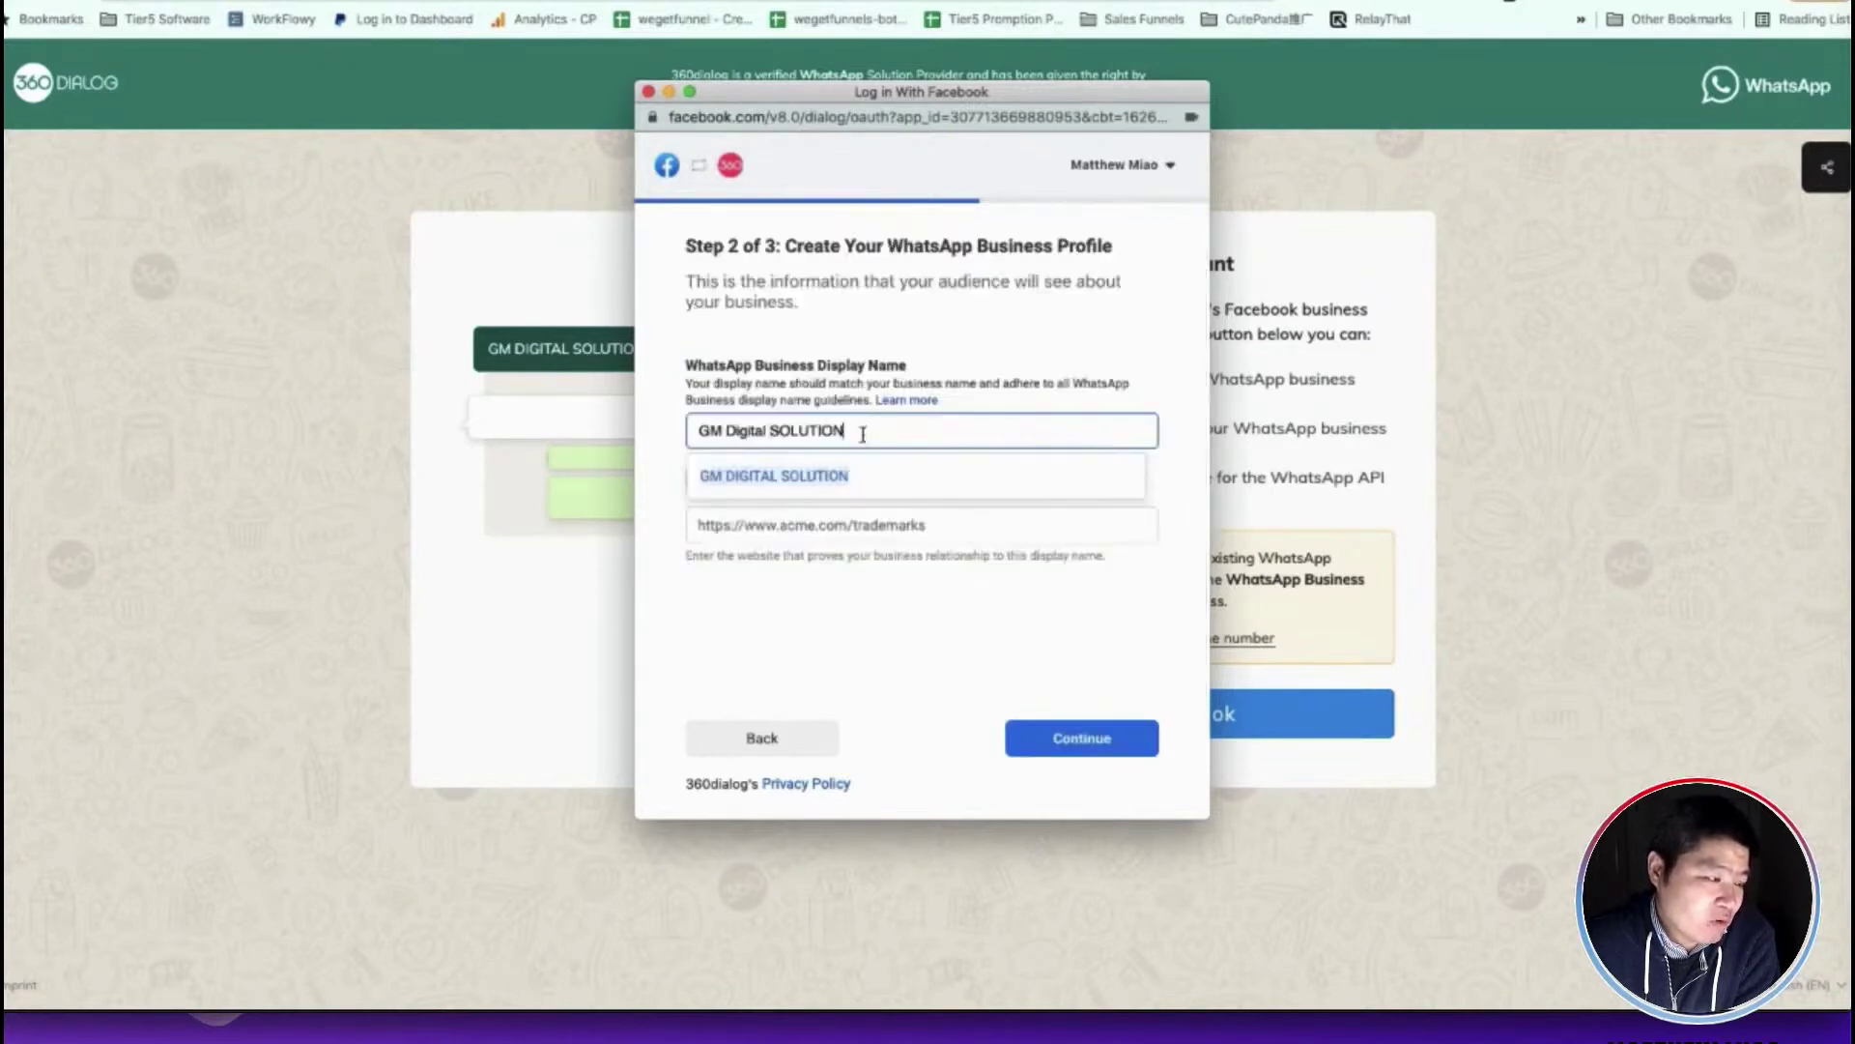
pyautogui.press('BackSpace')
pyautogui.press('BackSpace')
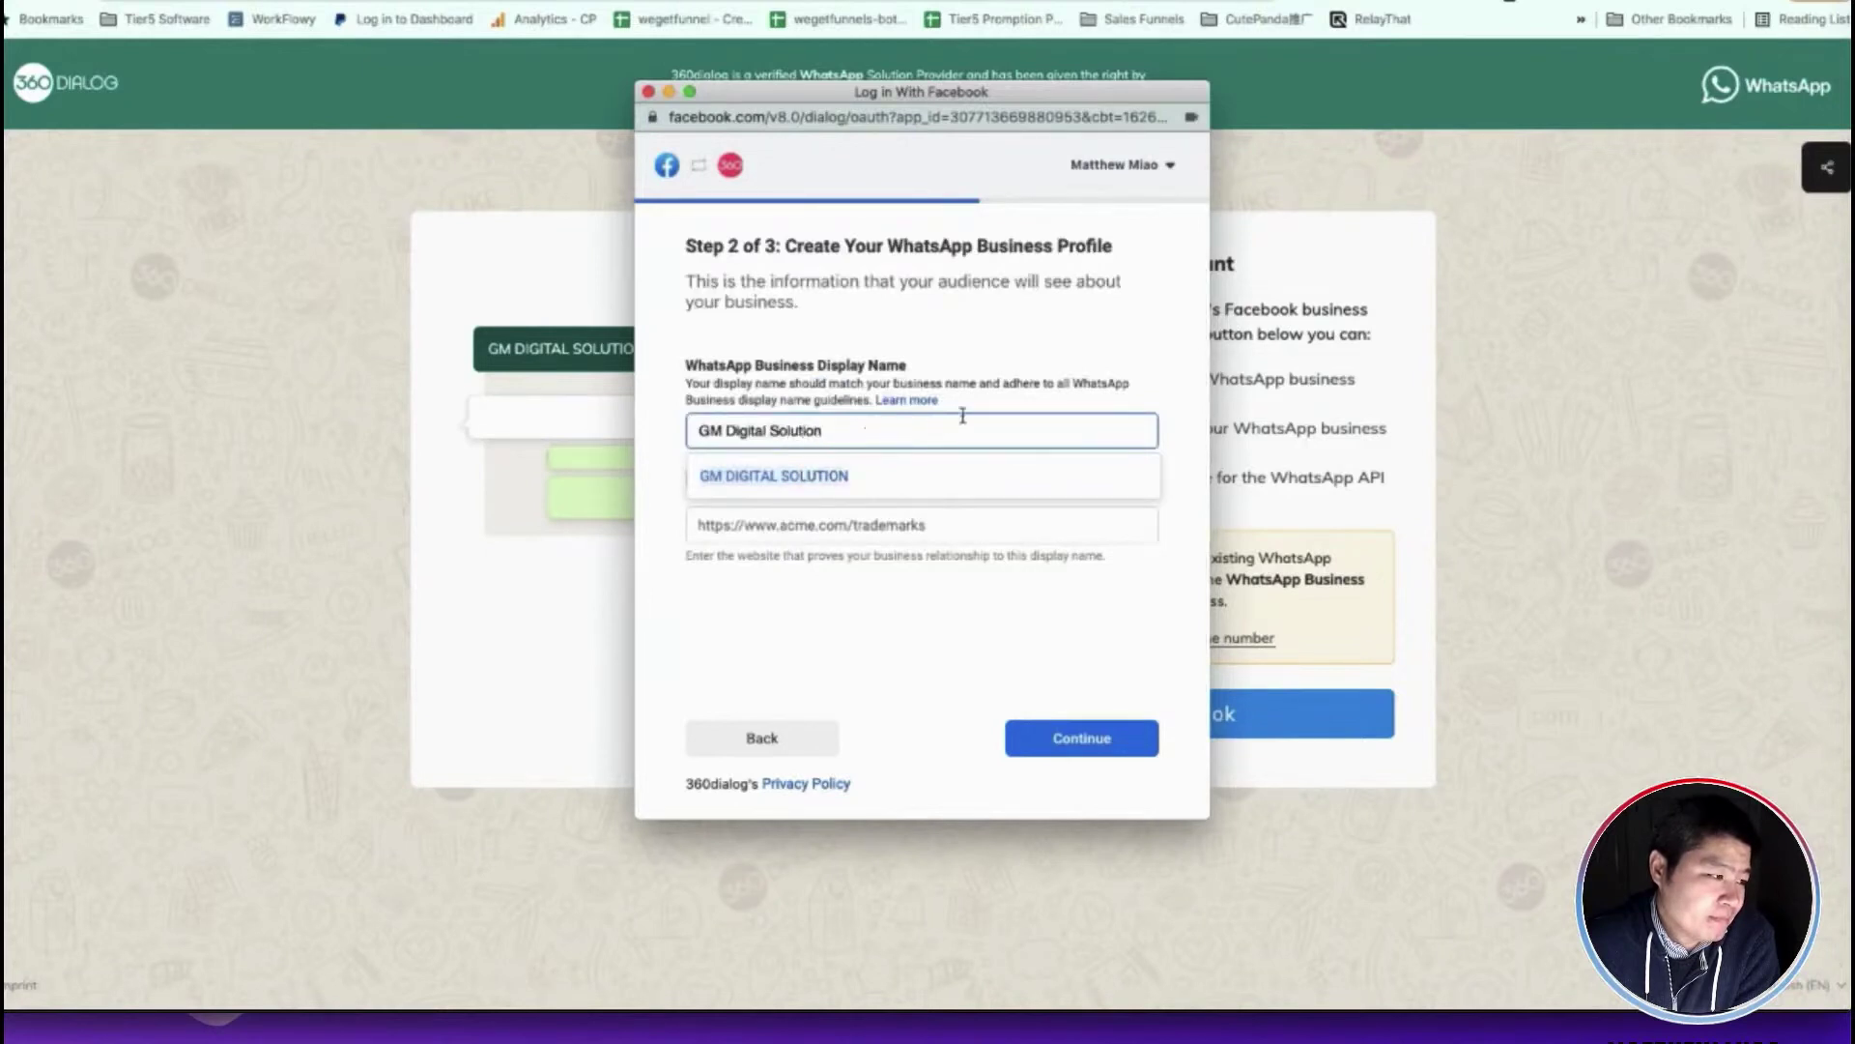
pyautogui.click(993, 380)
pyautogui.click(696, 478)
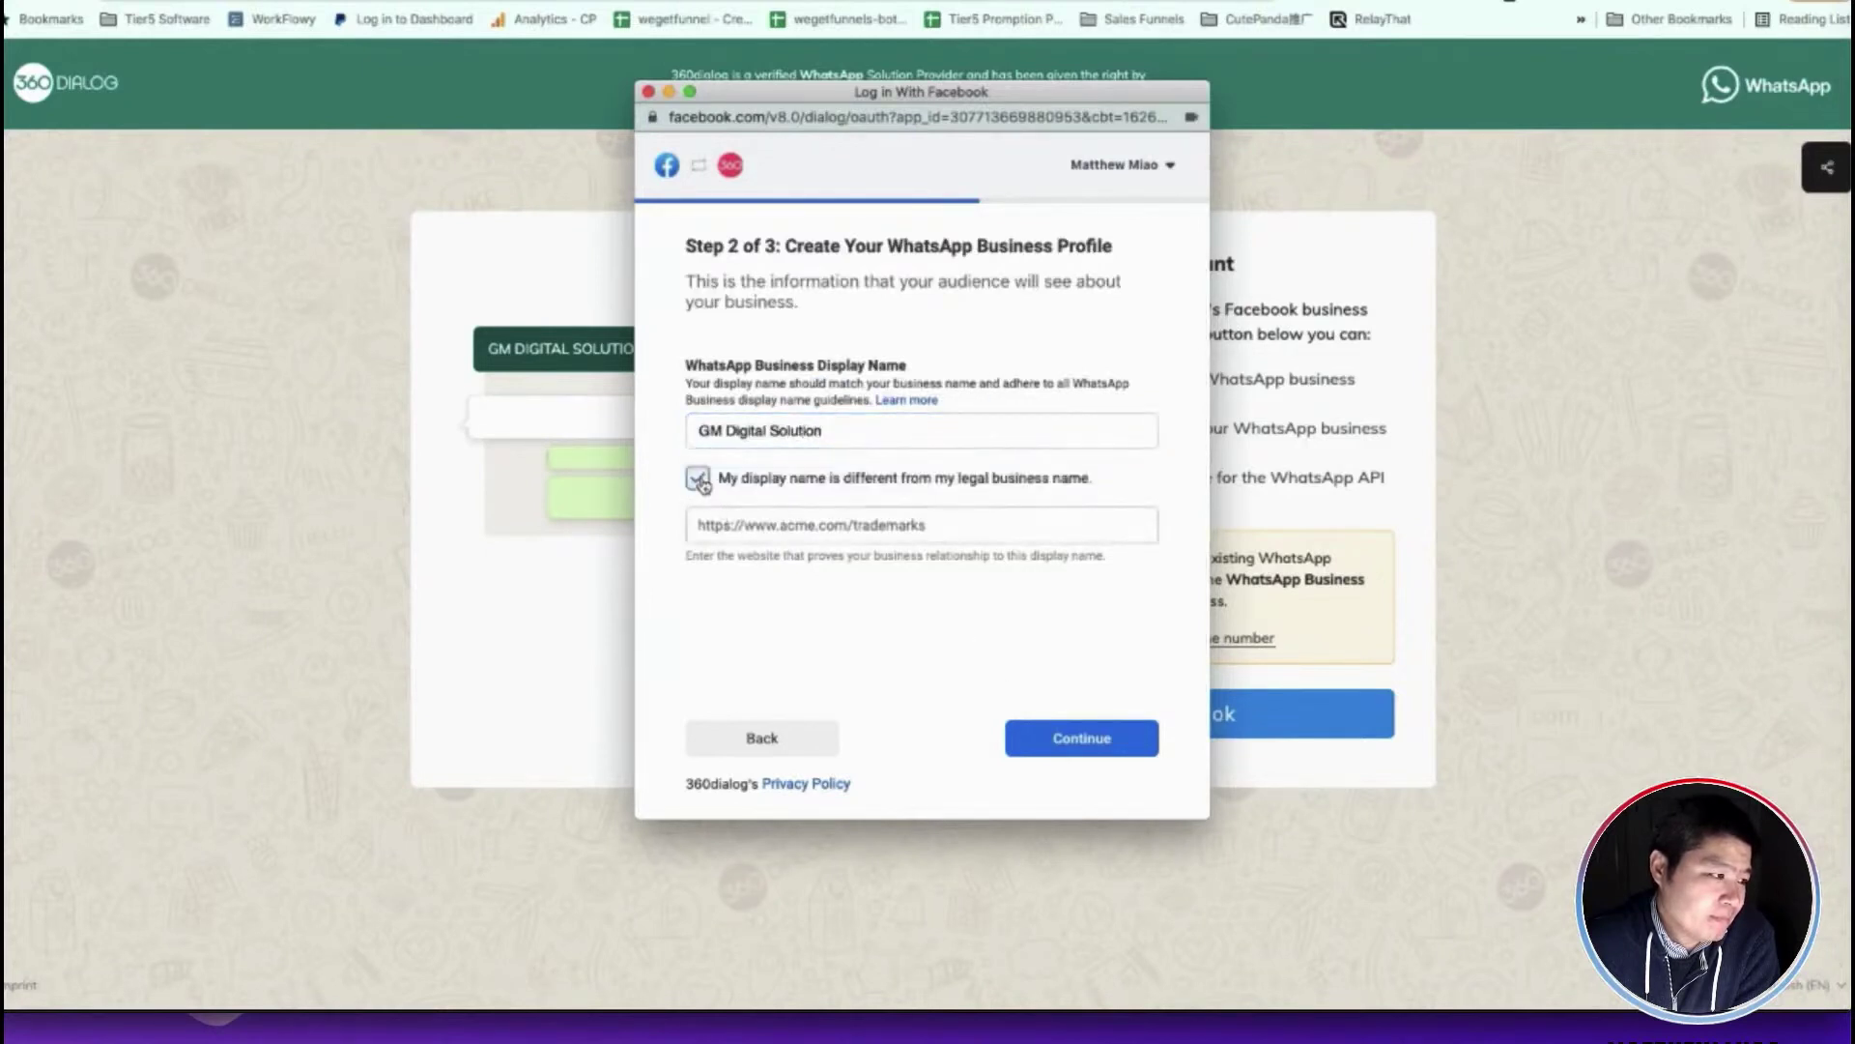
# Continue to the category step and choose Professional Services as the business category
pyautogui.click(1076, 744)
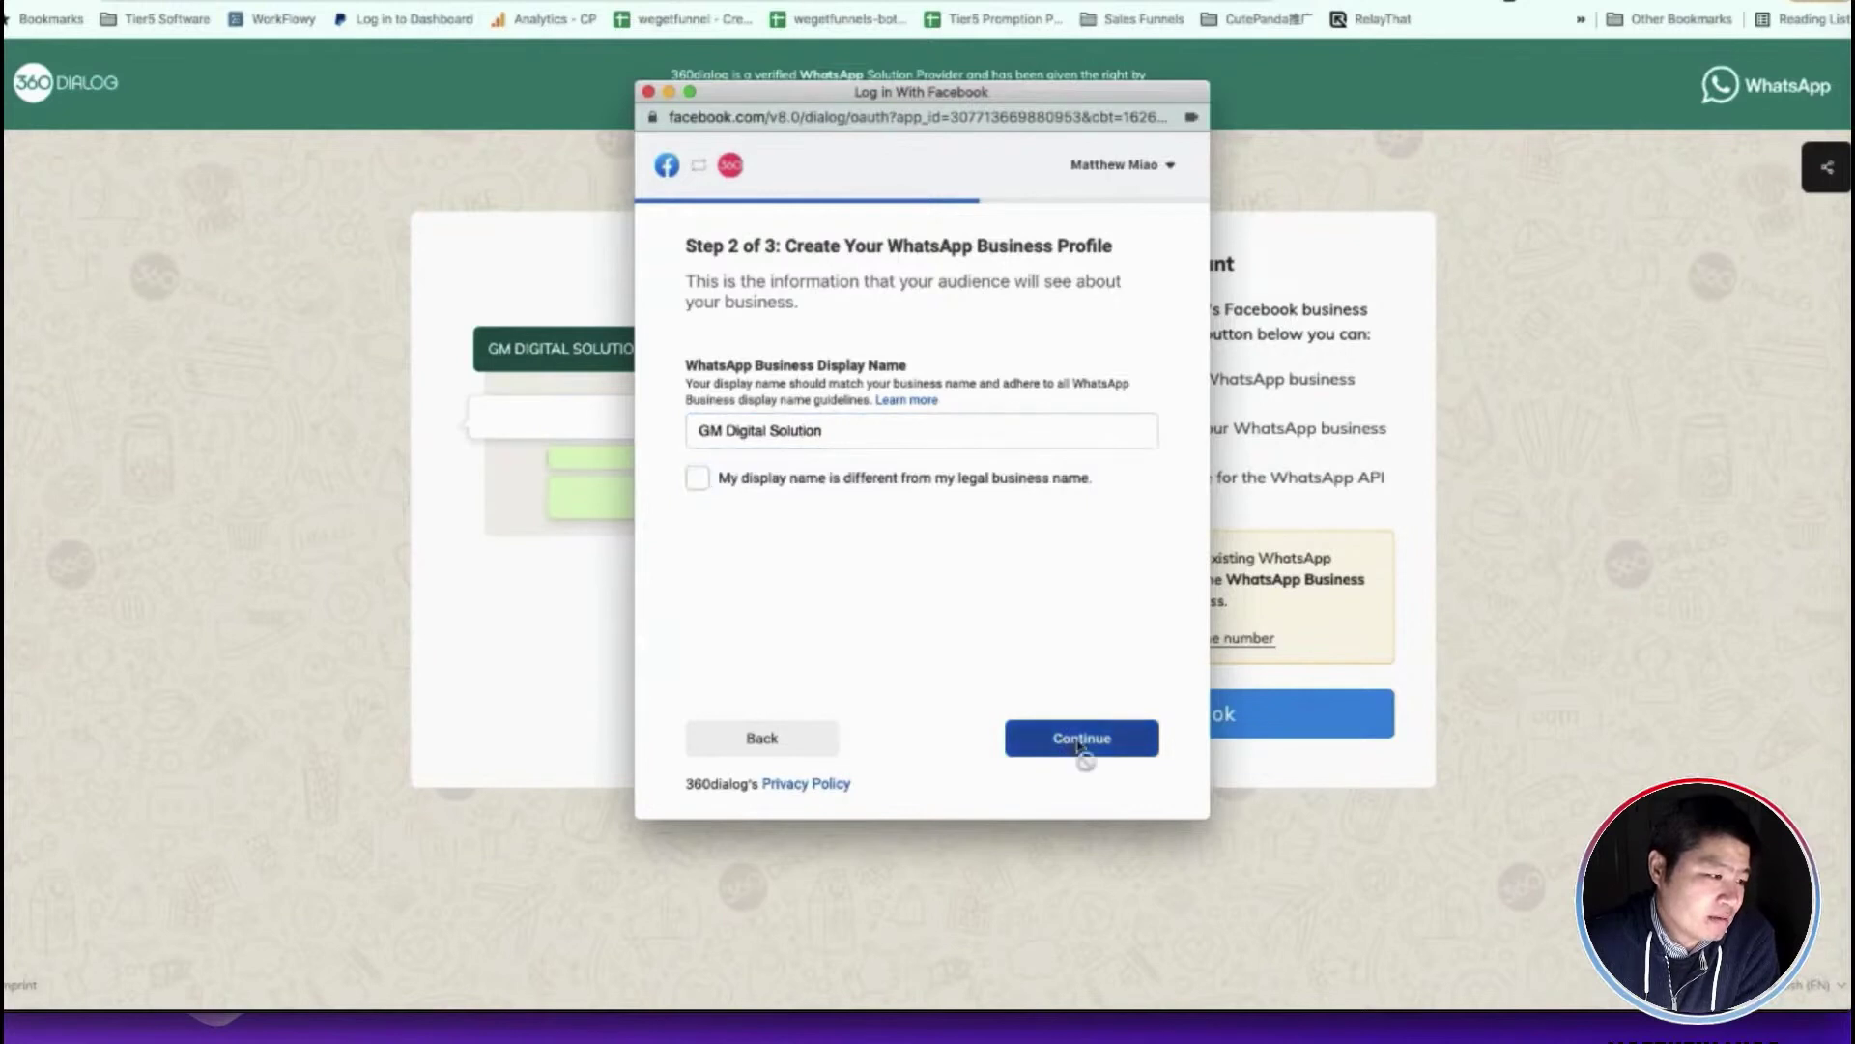
pyautogui.click(788, 396)
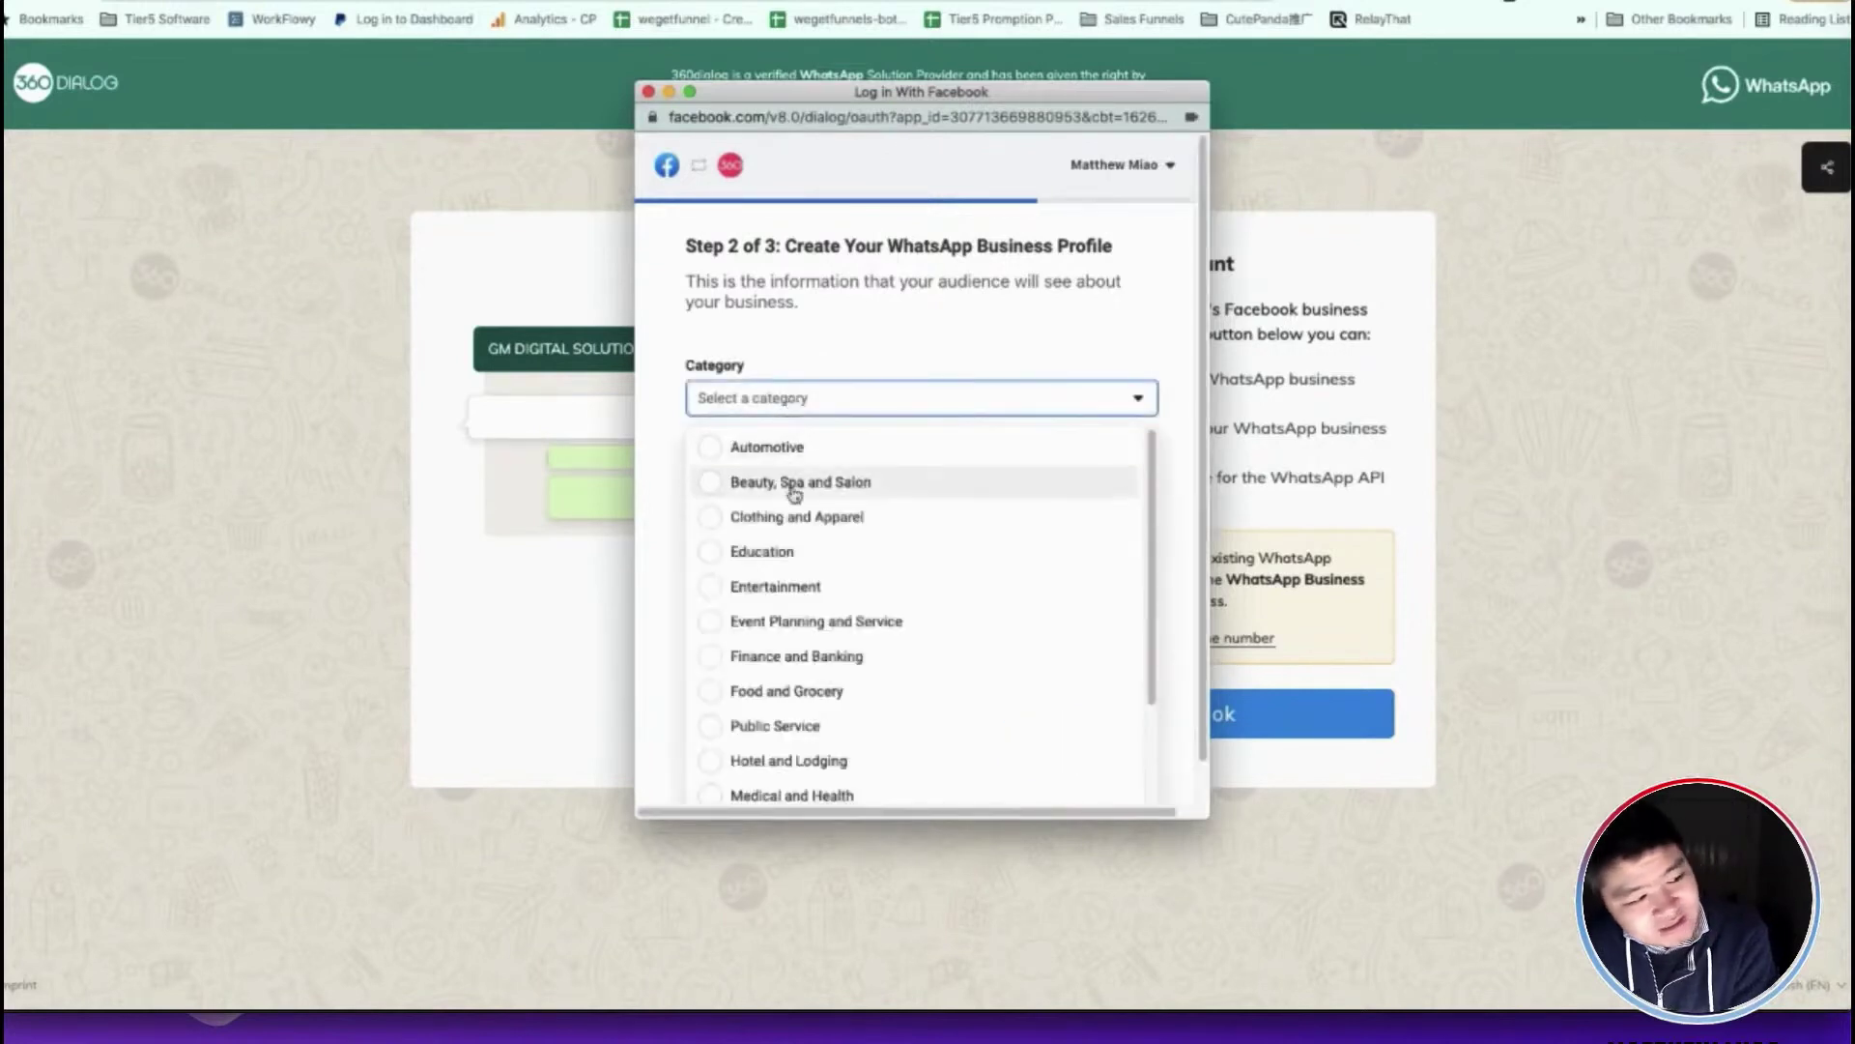
pyautogui.scroll(-2, 800, 604)
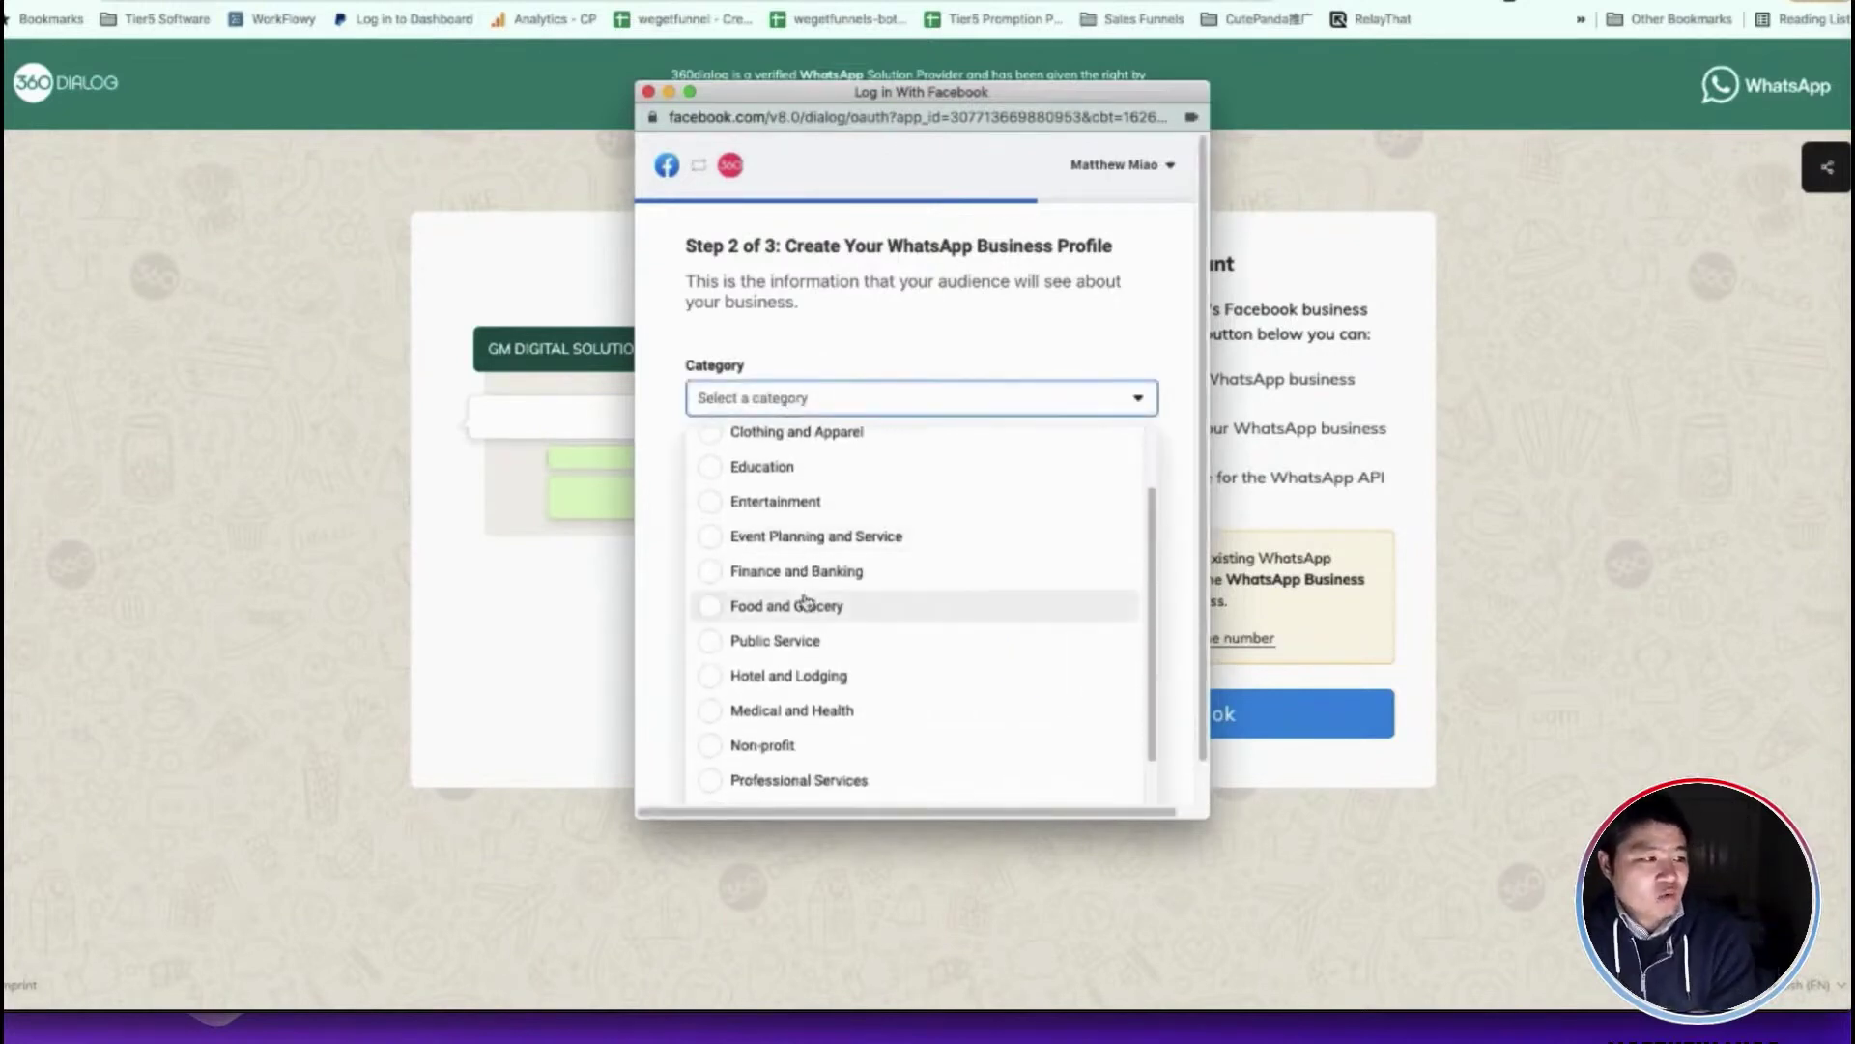
pyautogui.scroll(-3, 843, 650)
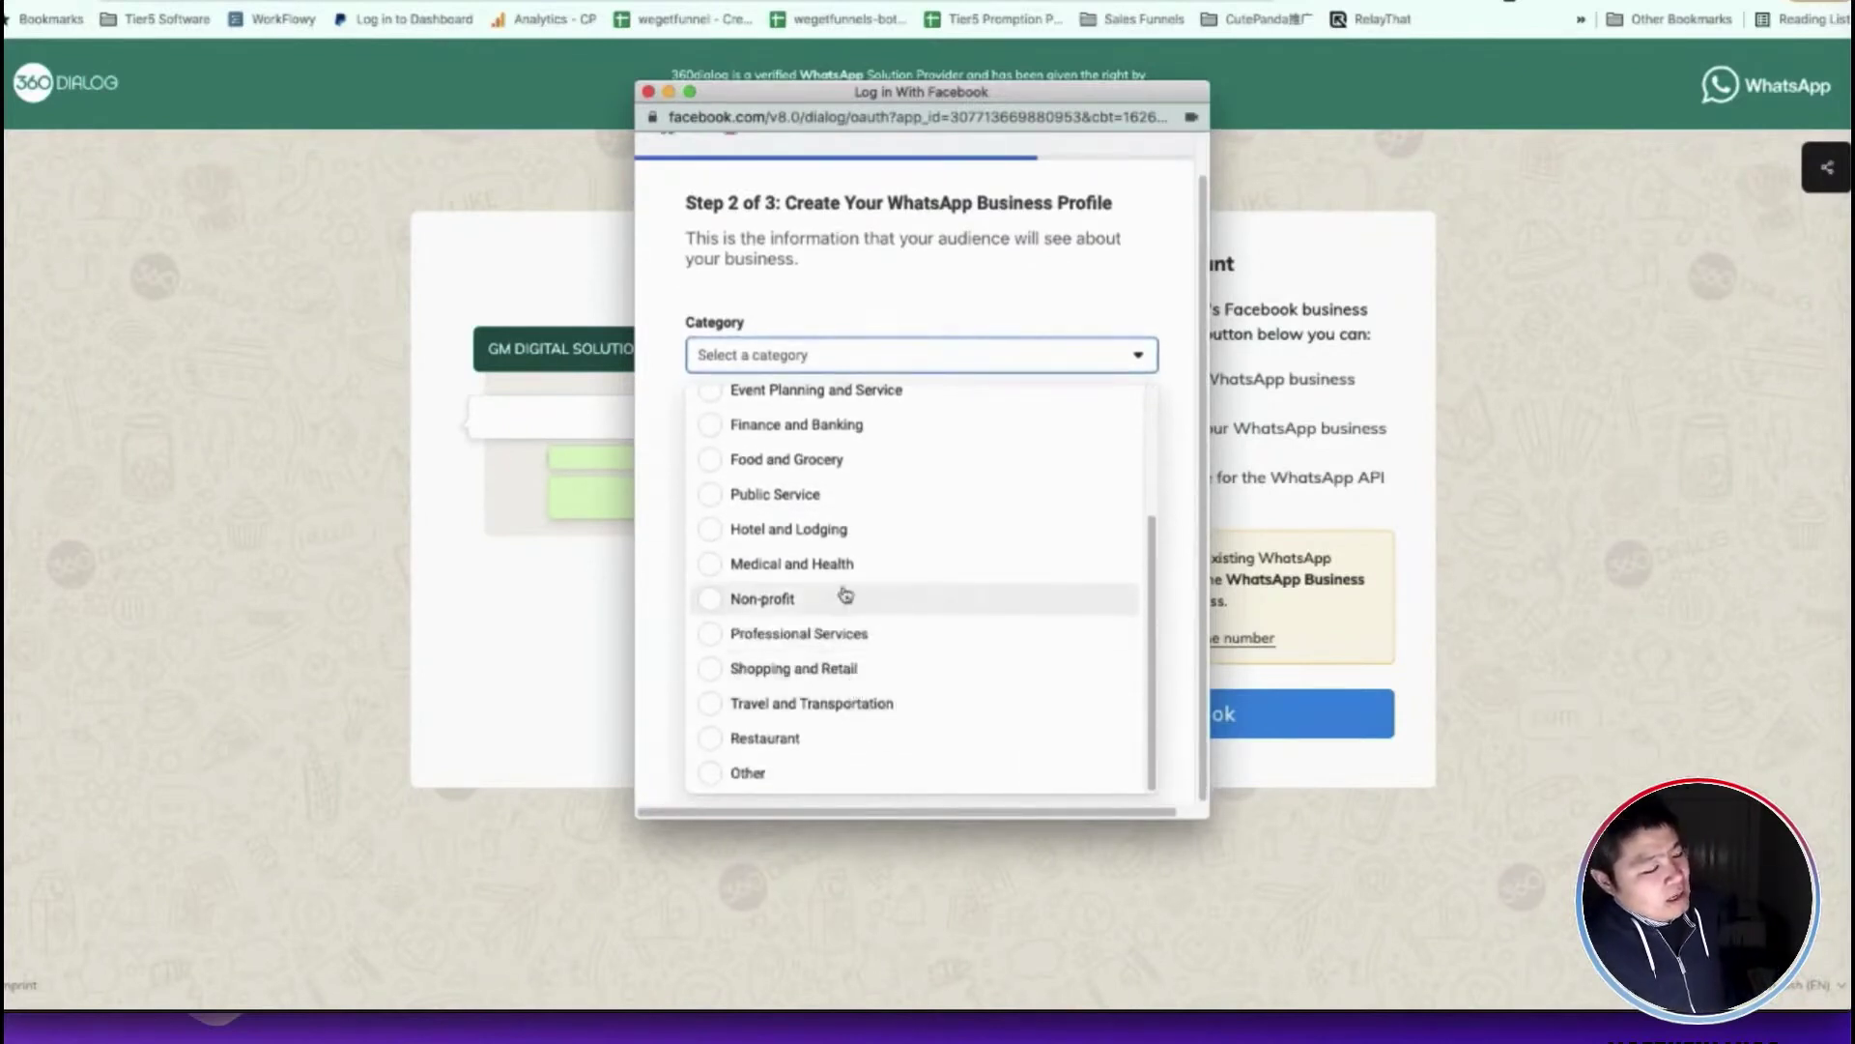
pyautogui.scroll(1, 851, 597)
pyautogui.scroll(3, 862, 599)
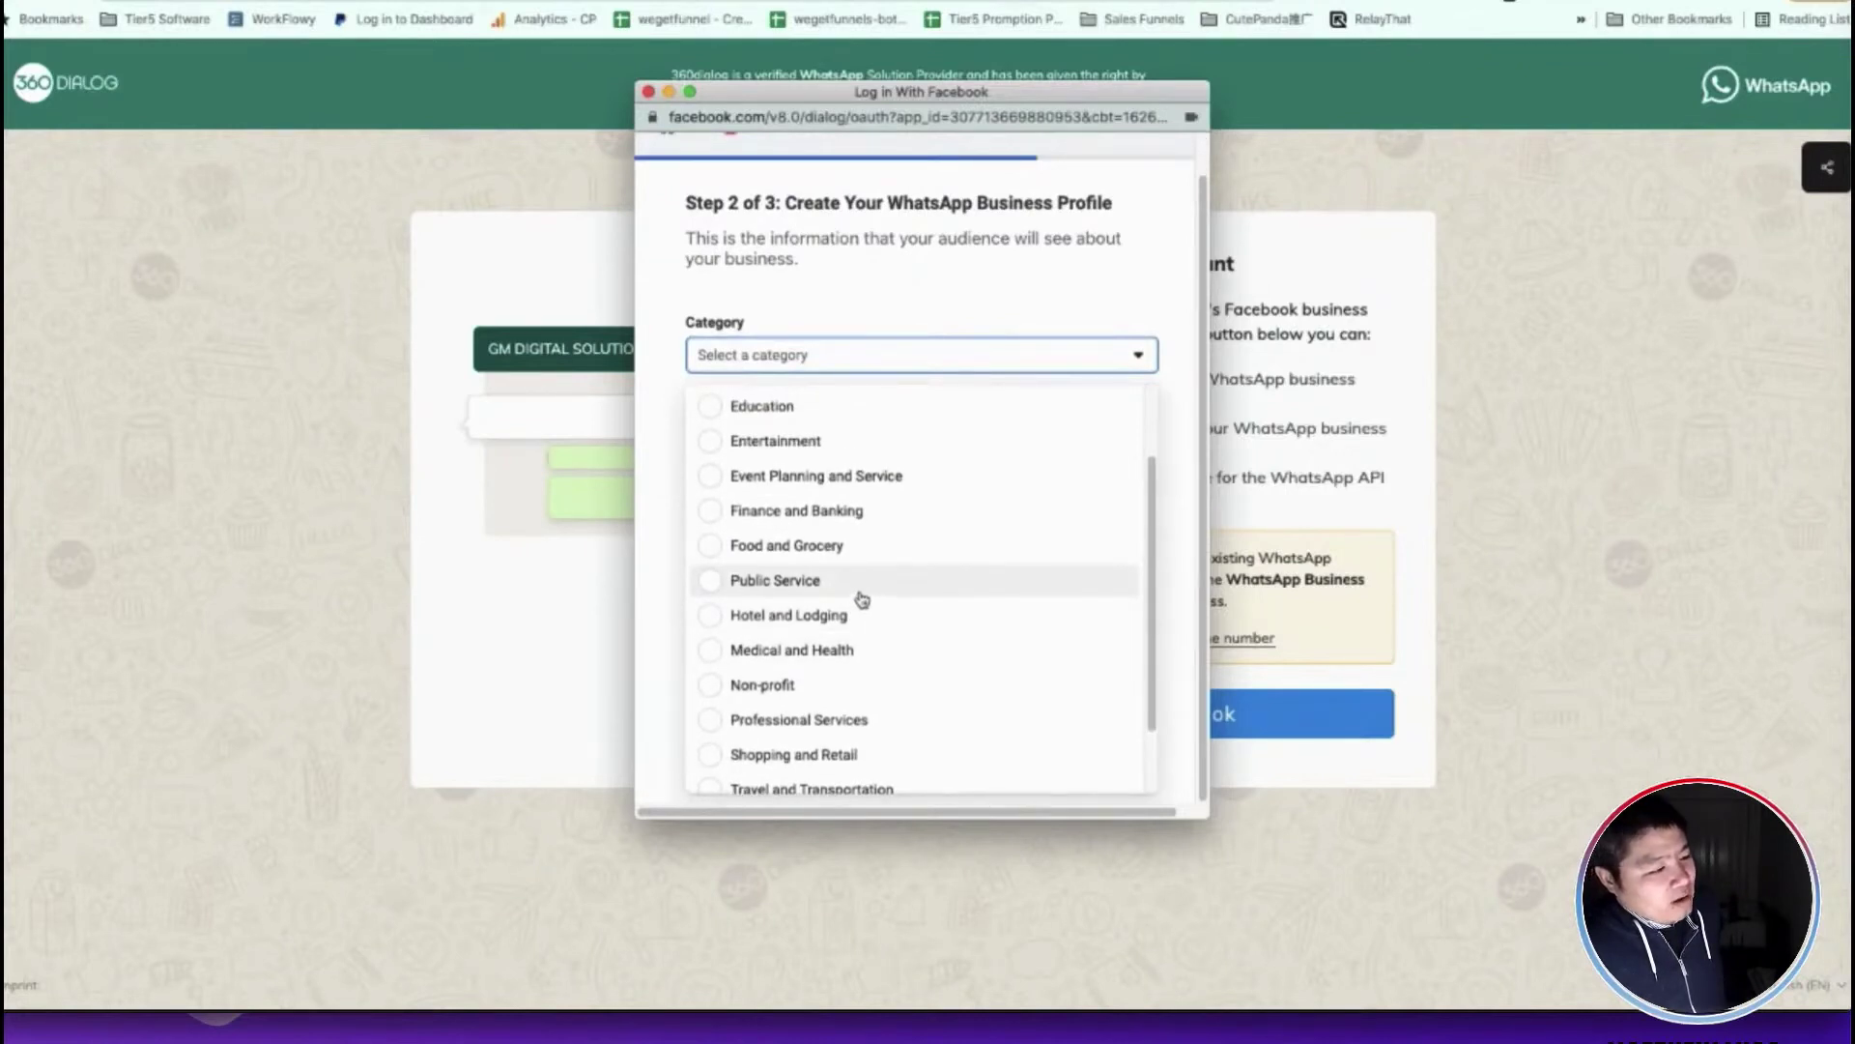
pyautogui.scroll(3, 858, 597)
pyautogui.scroll(1, 862, 598)
pyautogui.scroll(-5, 862, 599)
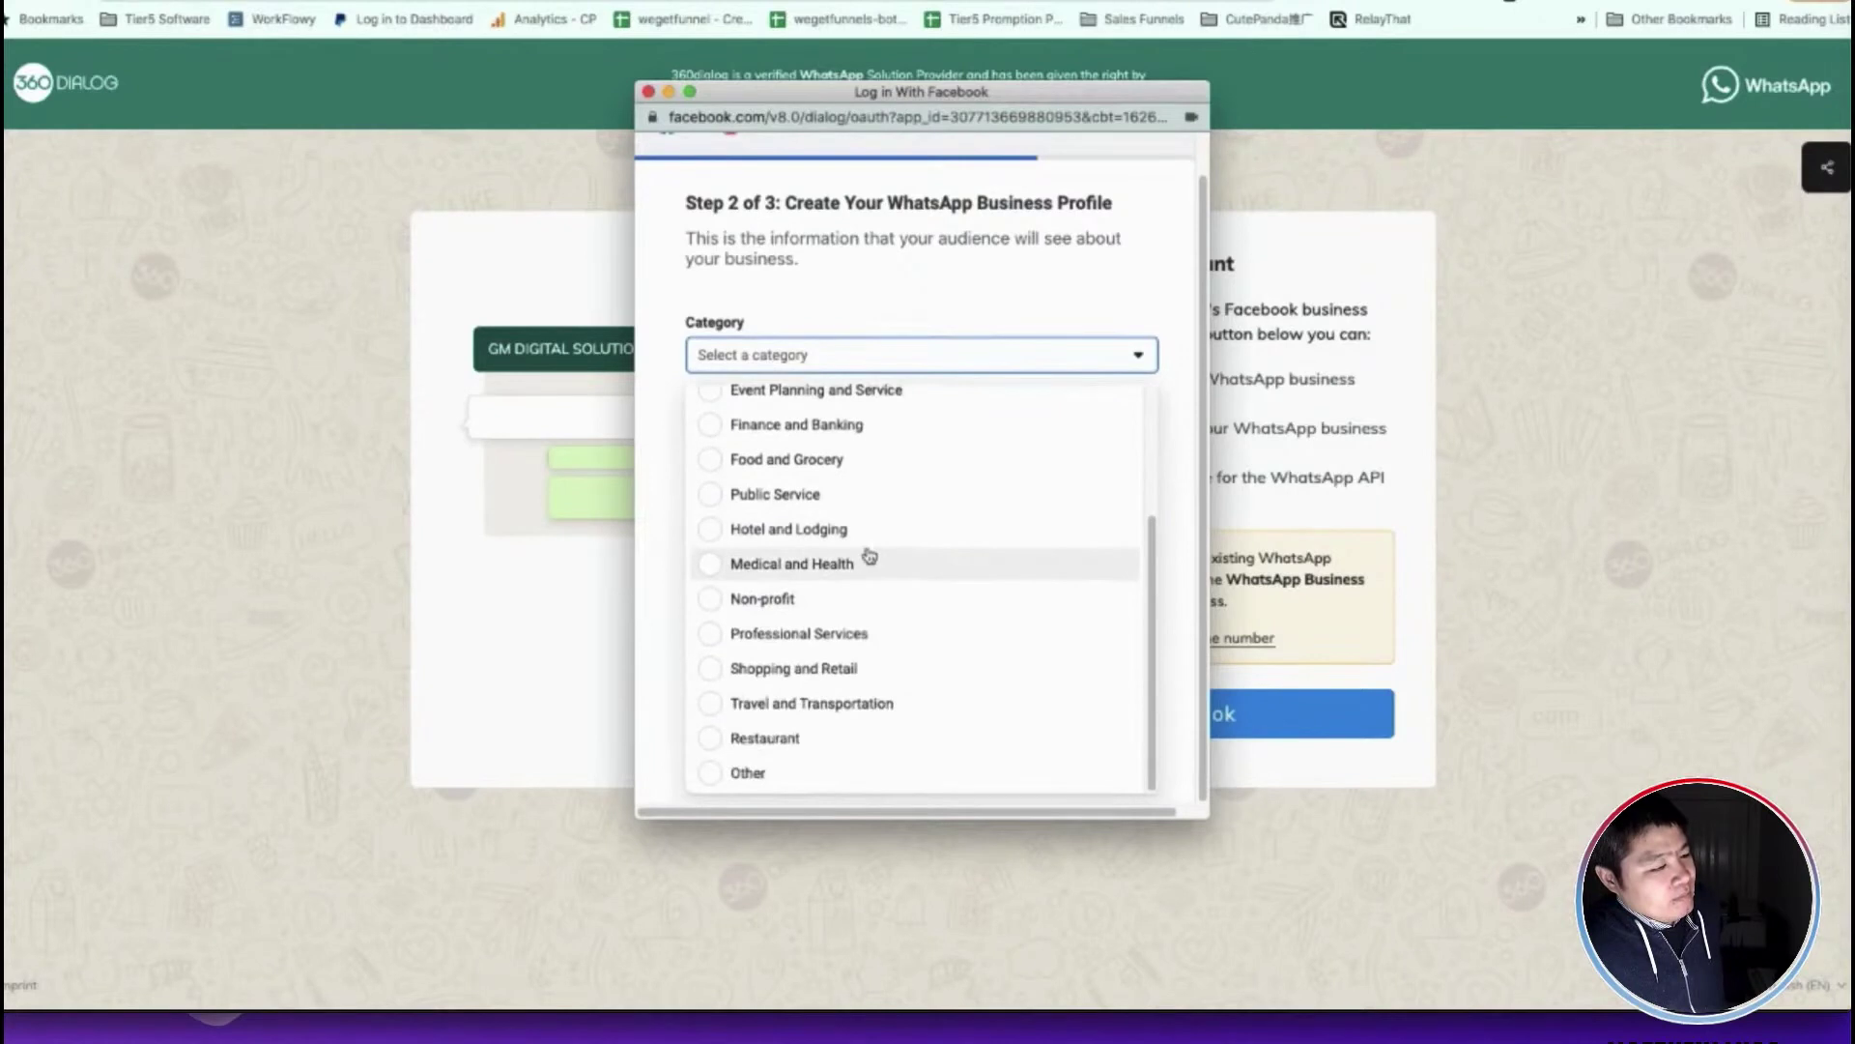
pyautogui.click(846, 634)
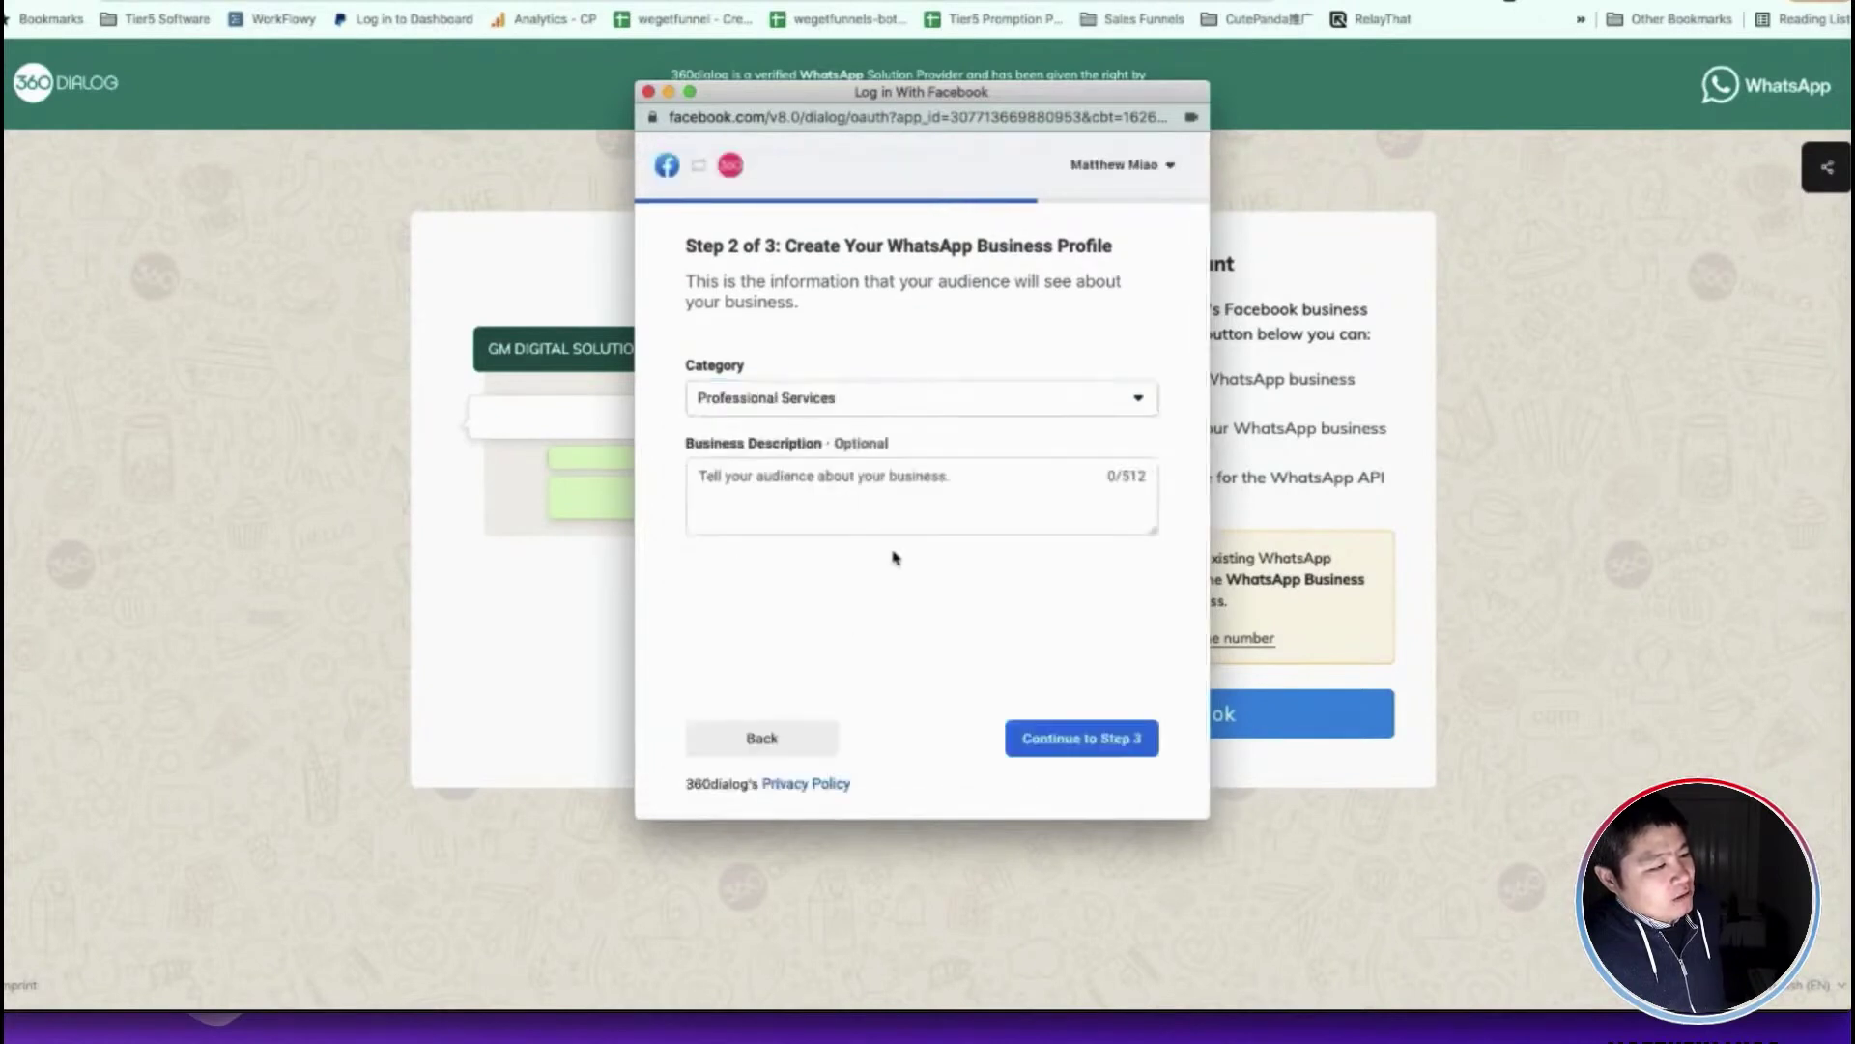
pyautogui.click(854, 501)
# Verify the Australian (+61) WhatsApp business number with the six-digit code sent to it
pyautogui.click(1081, 740)
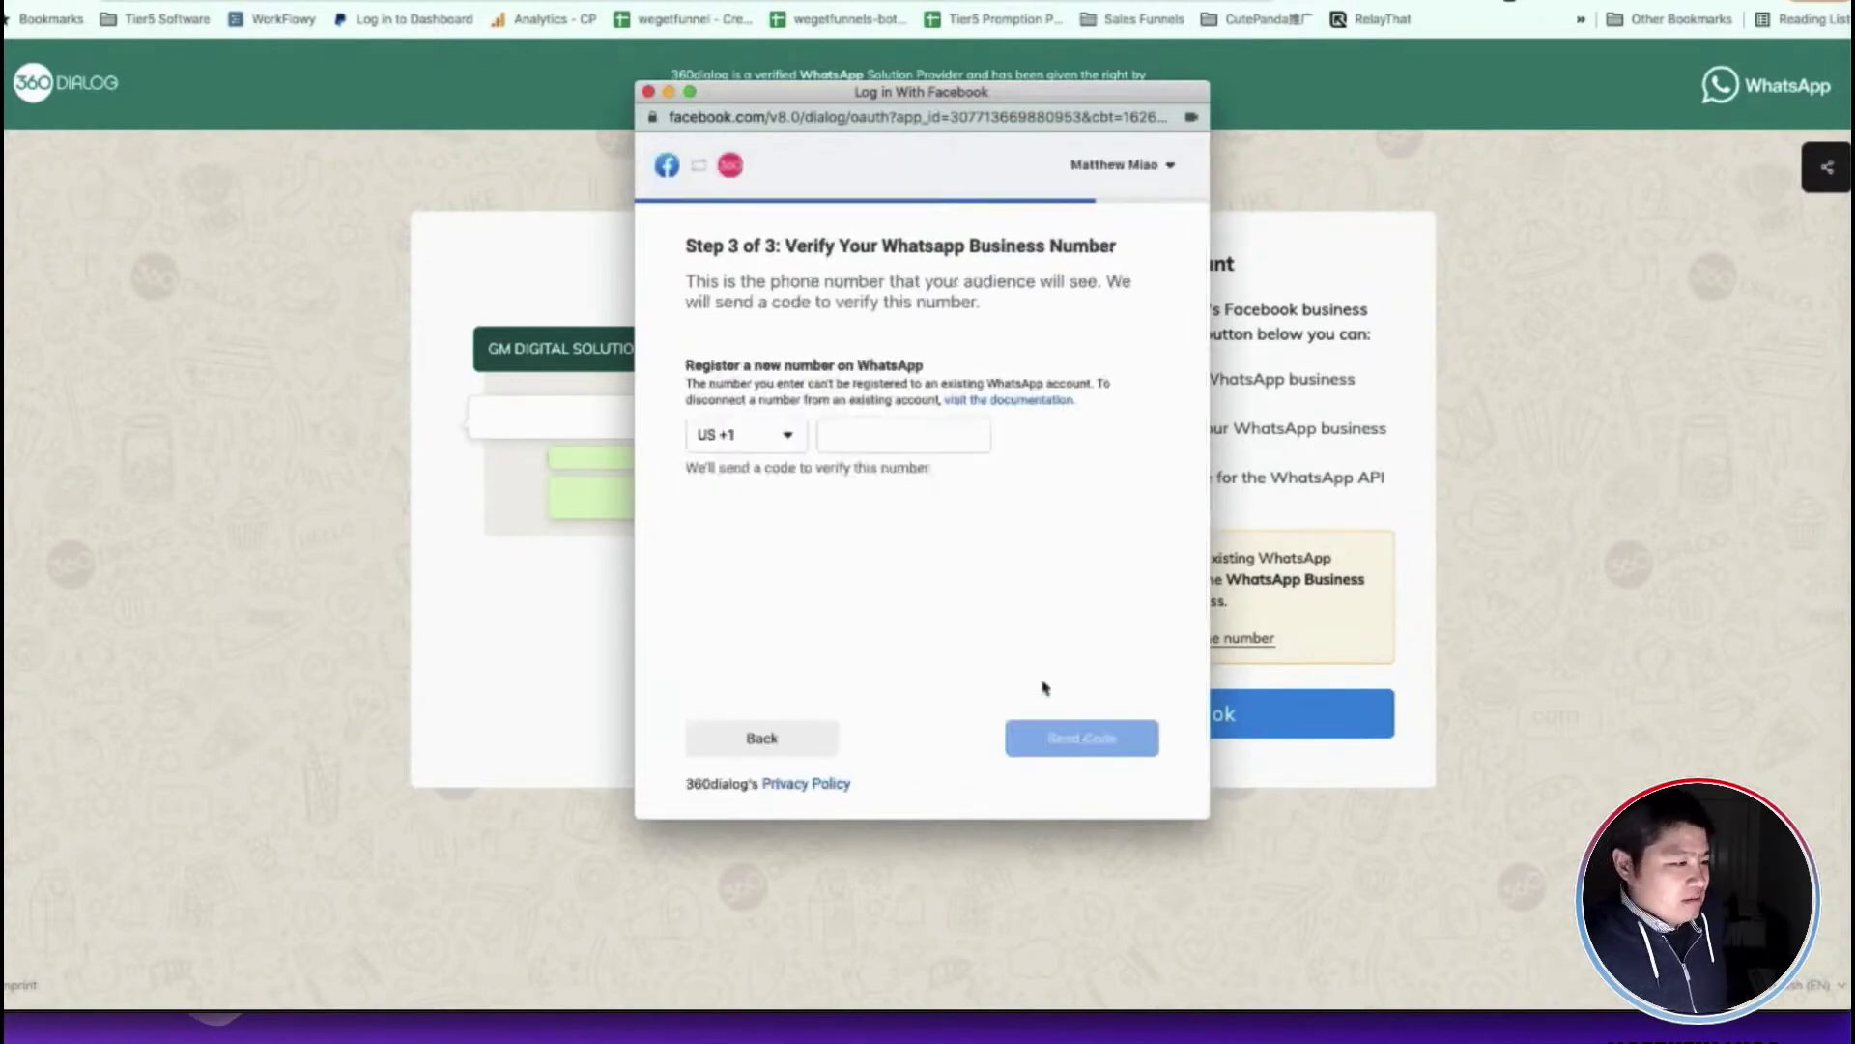
pyautogui.click(880, 435)
pyautogui.write('+61345')
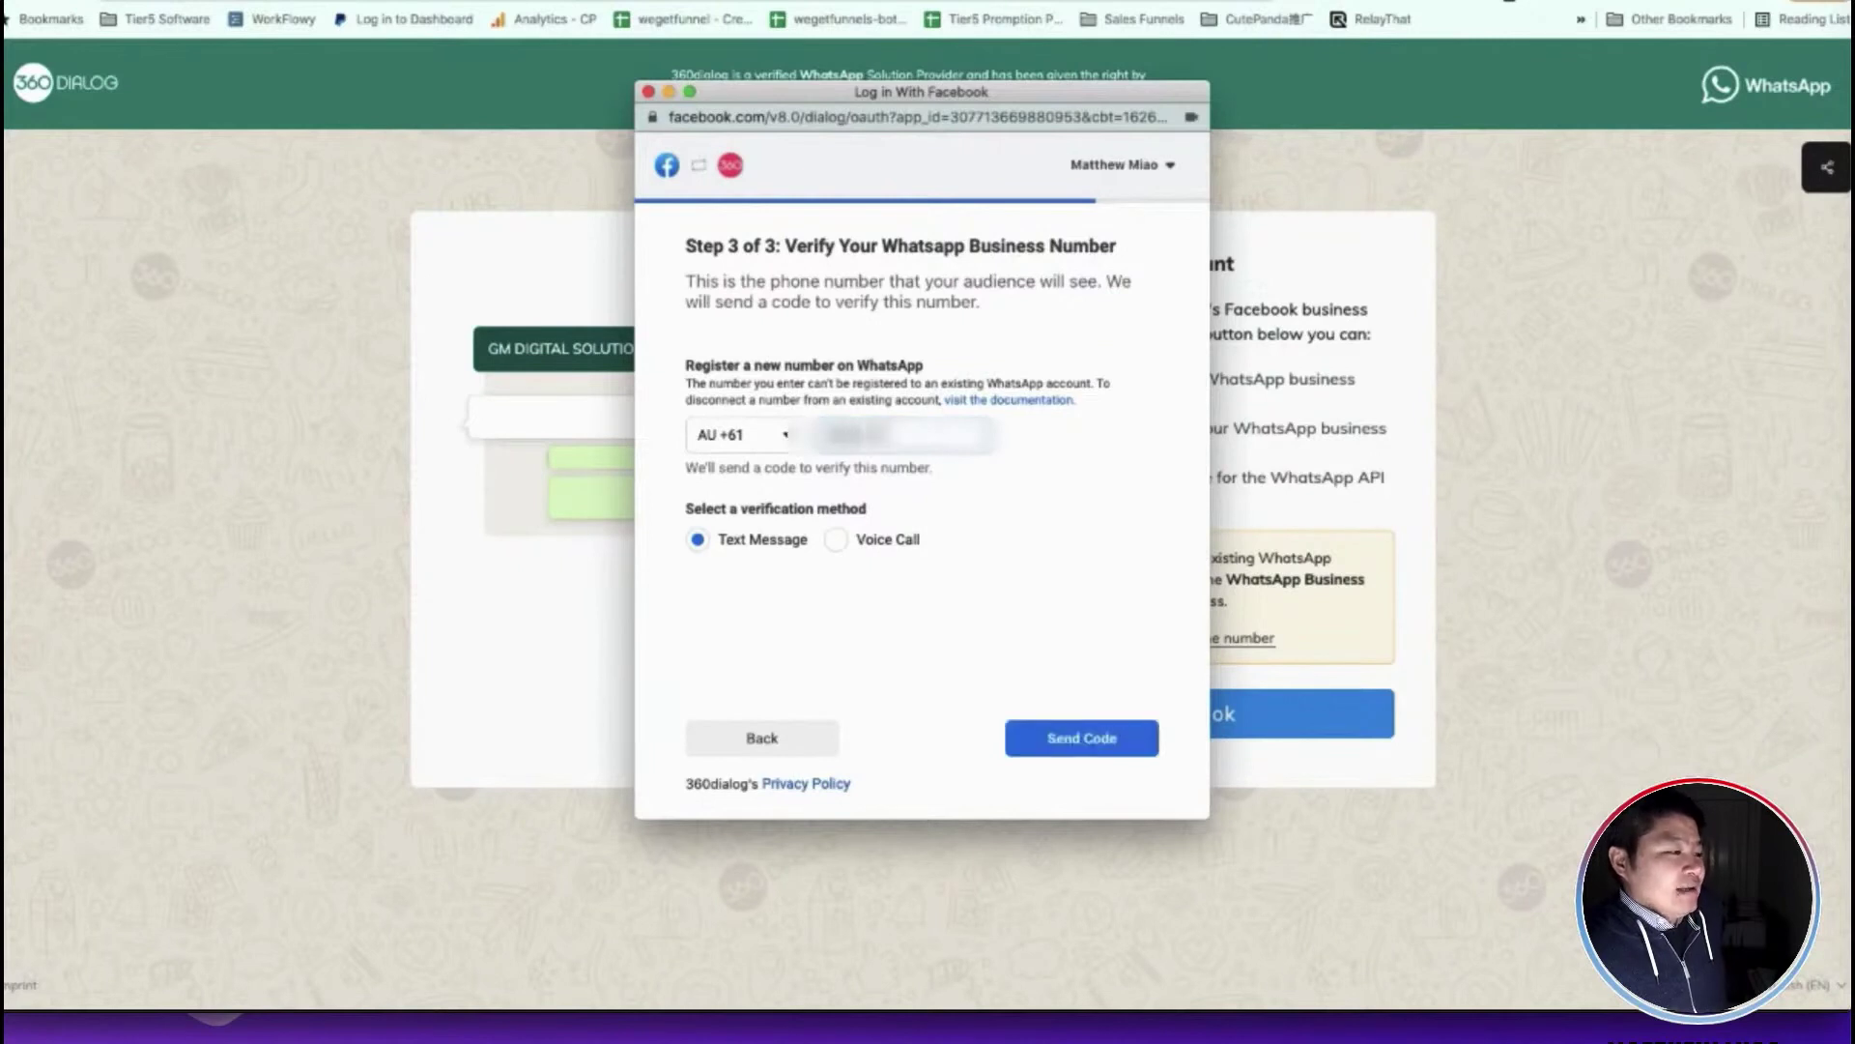
pyautogui.write('67')
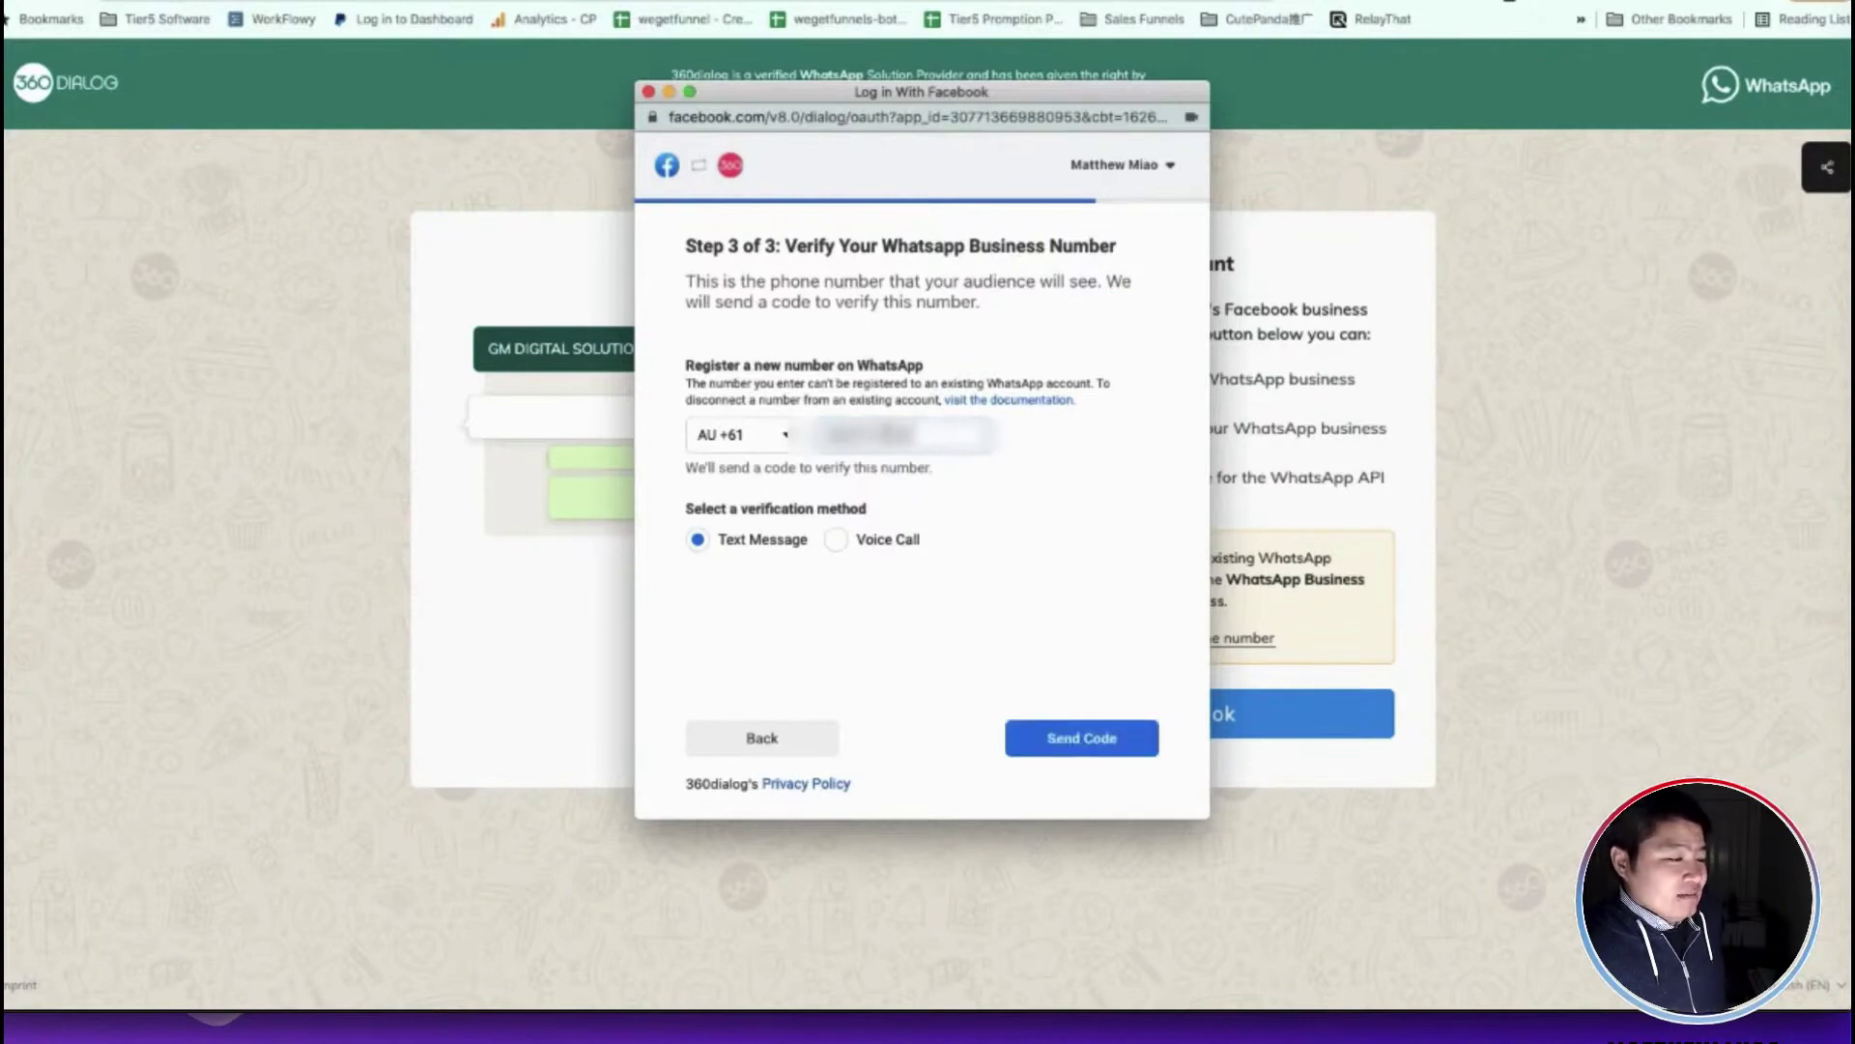
pyautogui.click(1080, 740)
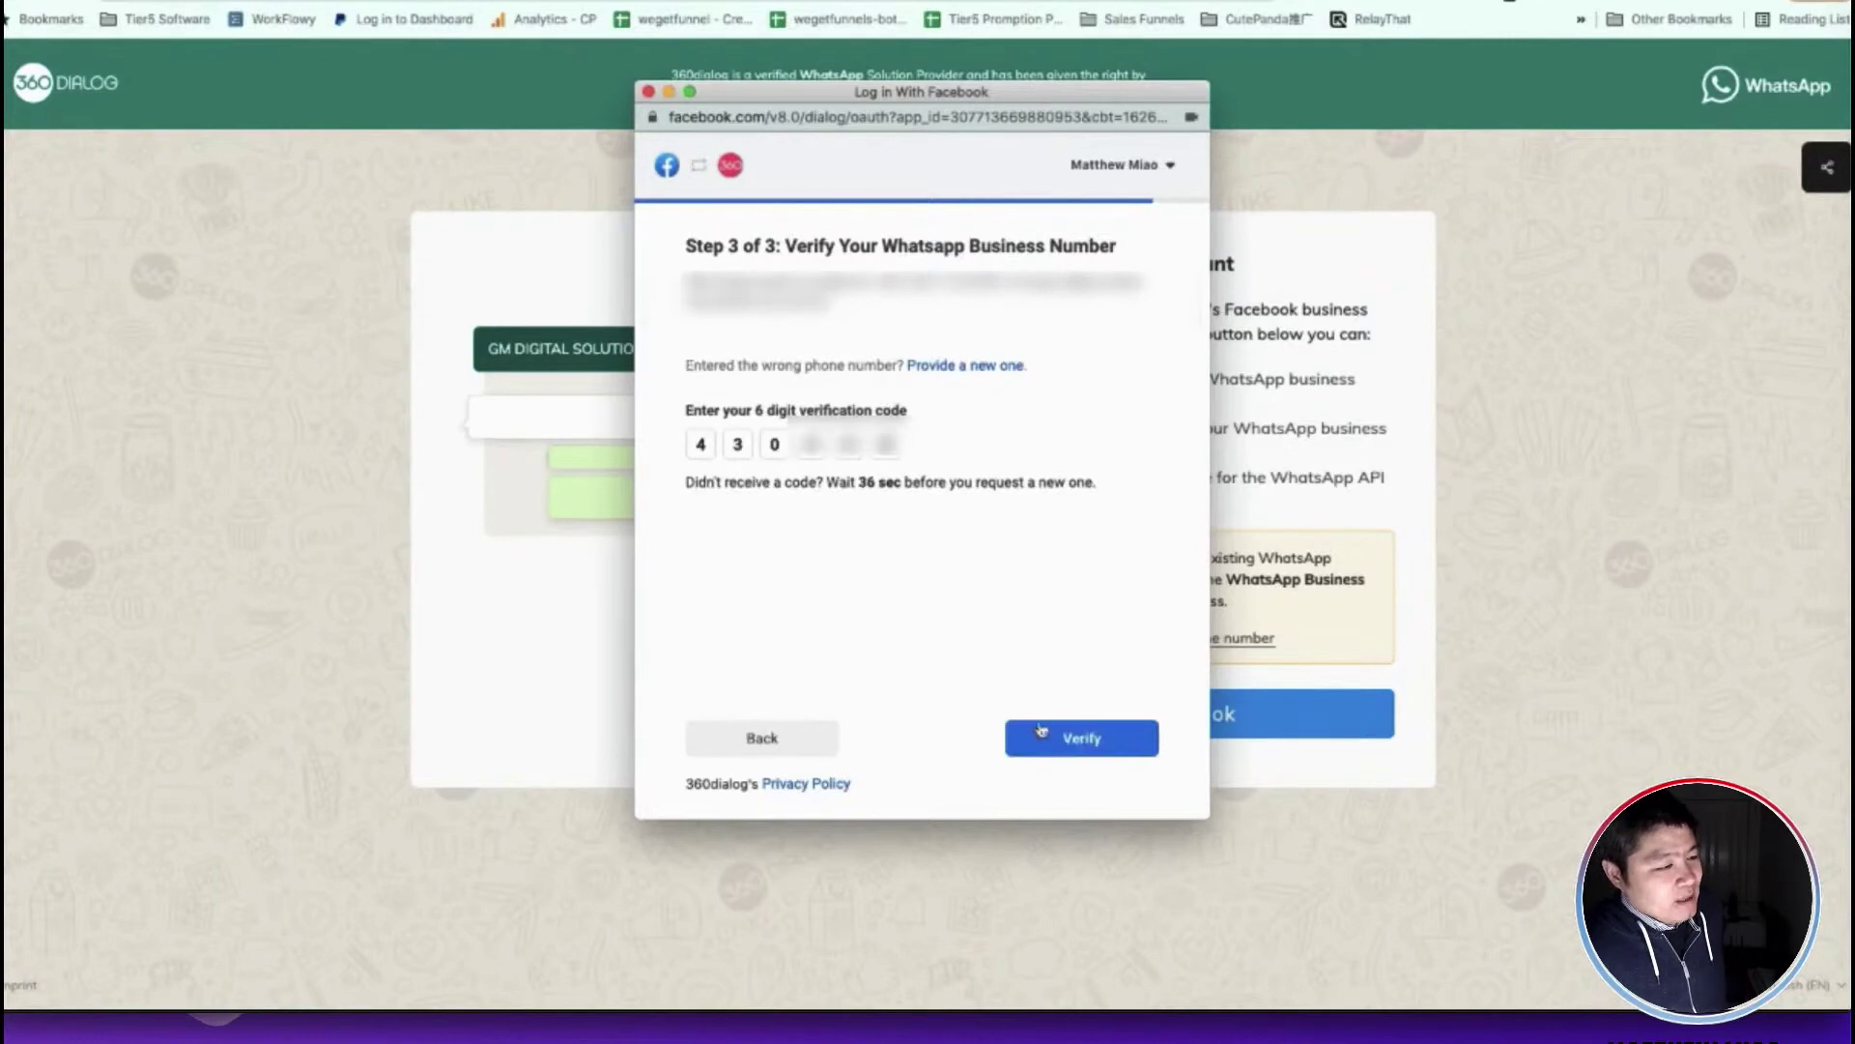
pyautogui.click(1090, 739)
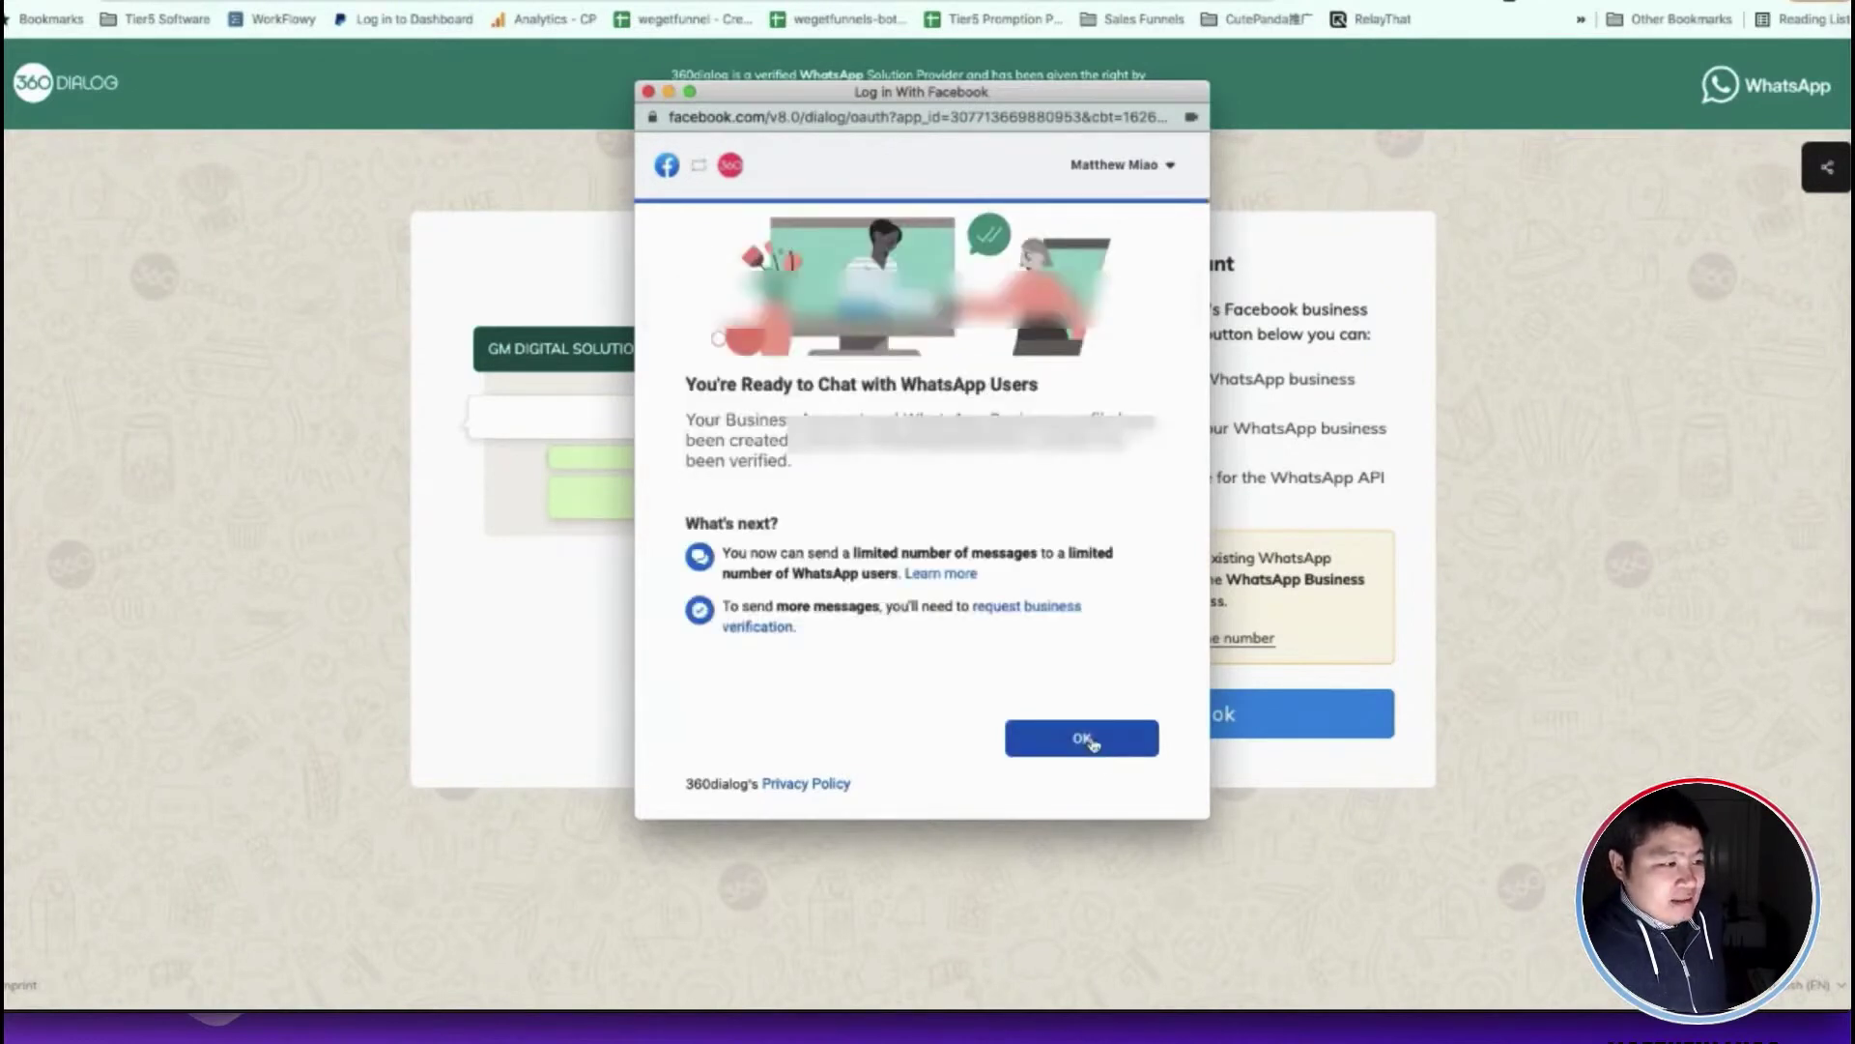
# Dismiss the verification confirmation, then generate and copy the new number's API key
pyautogui.click(1092, 742)
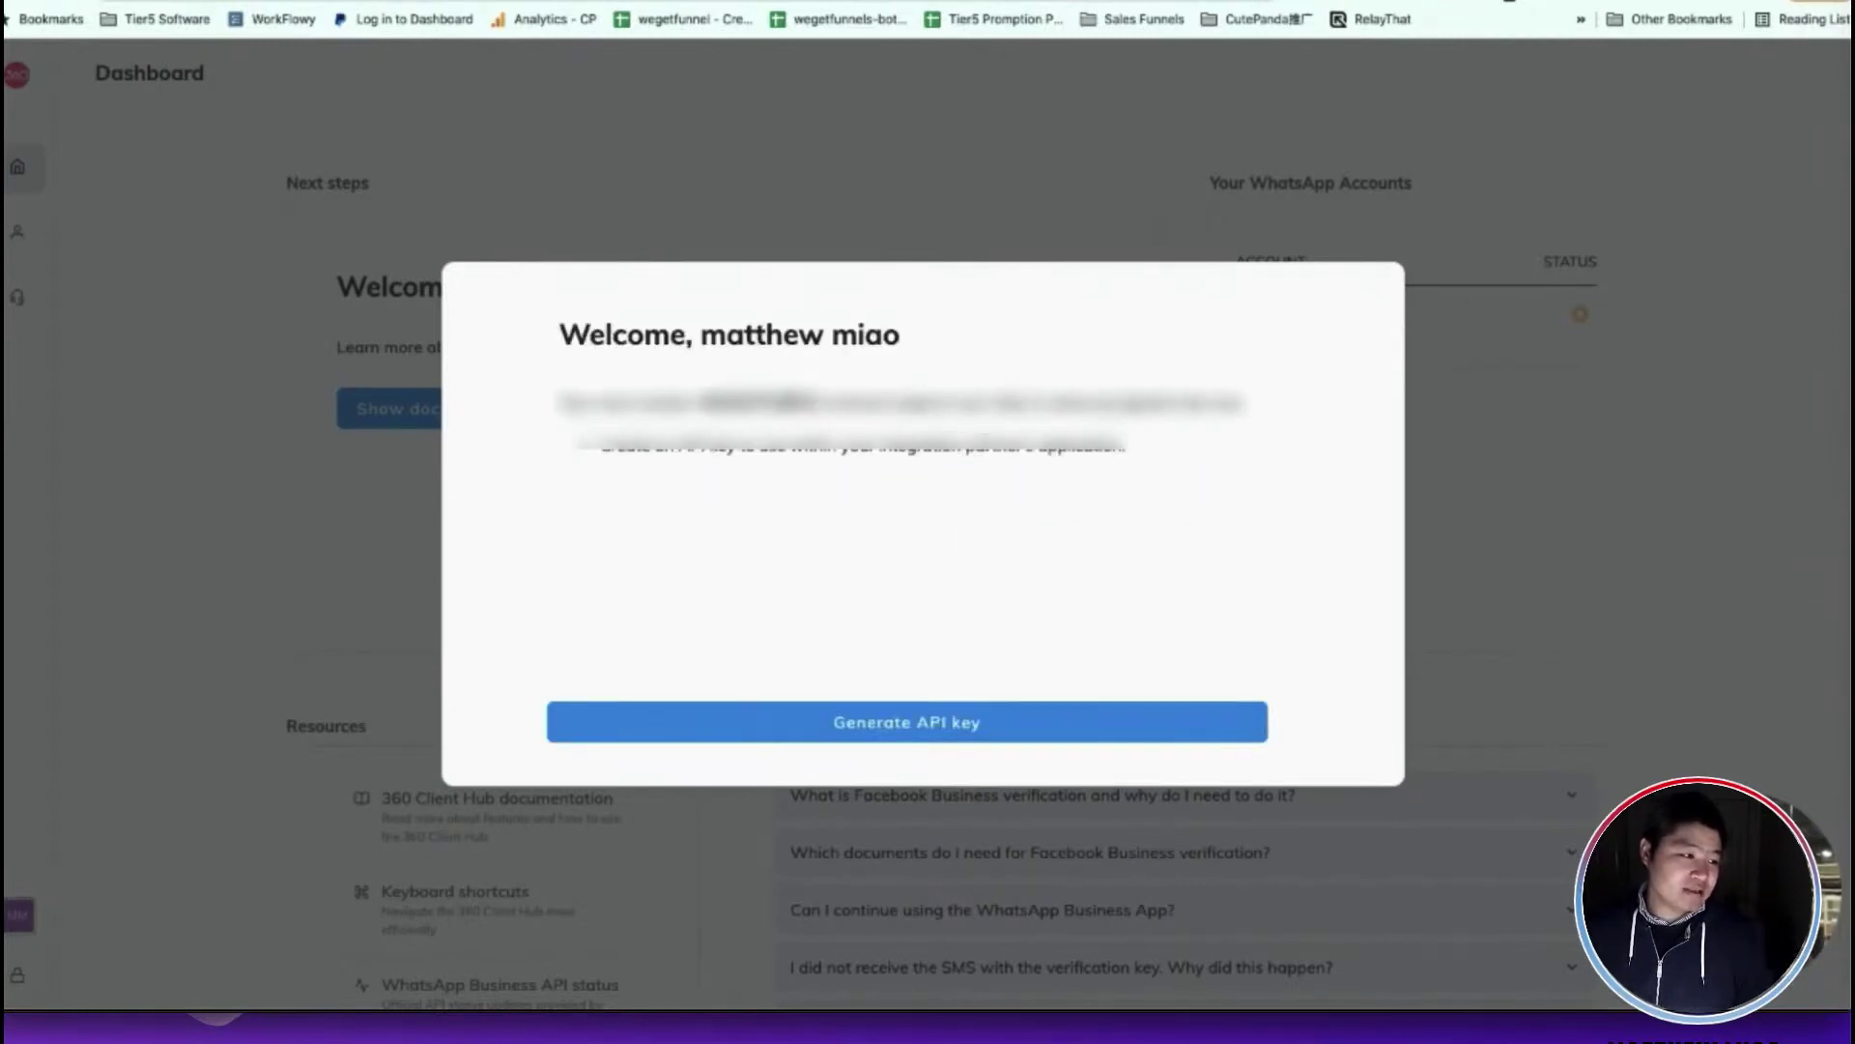
pyautogui.click(932, 725)
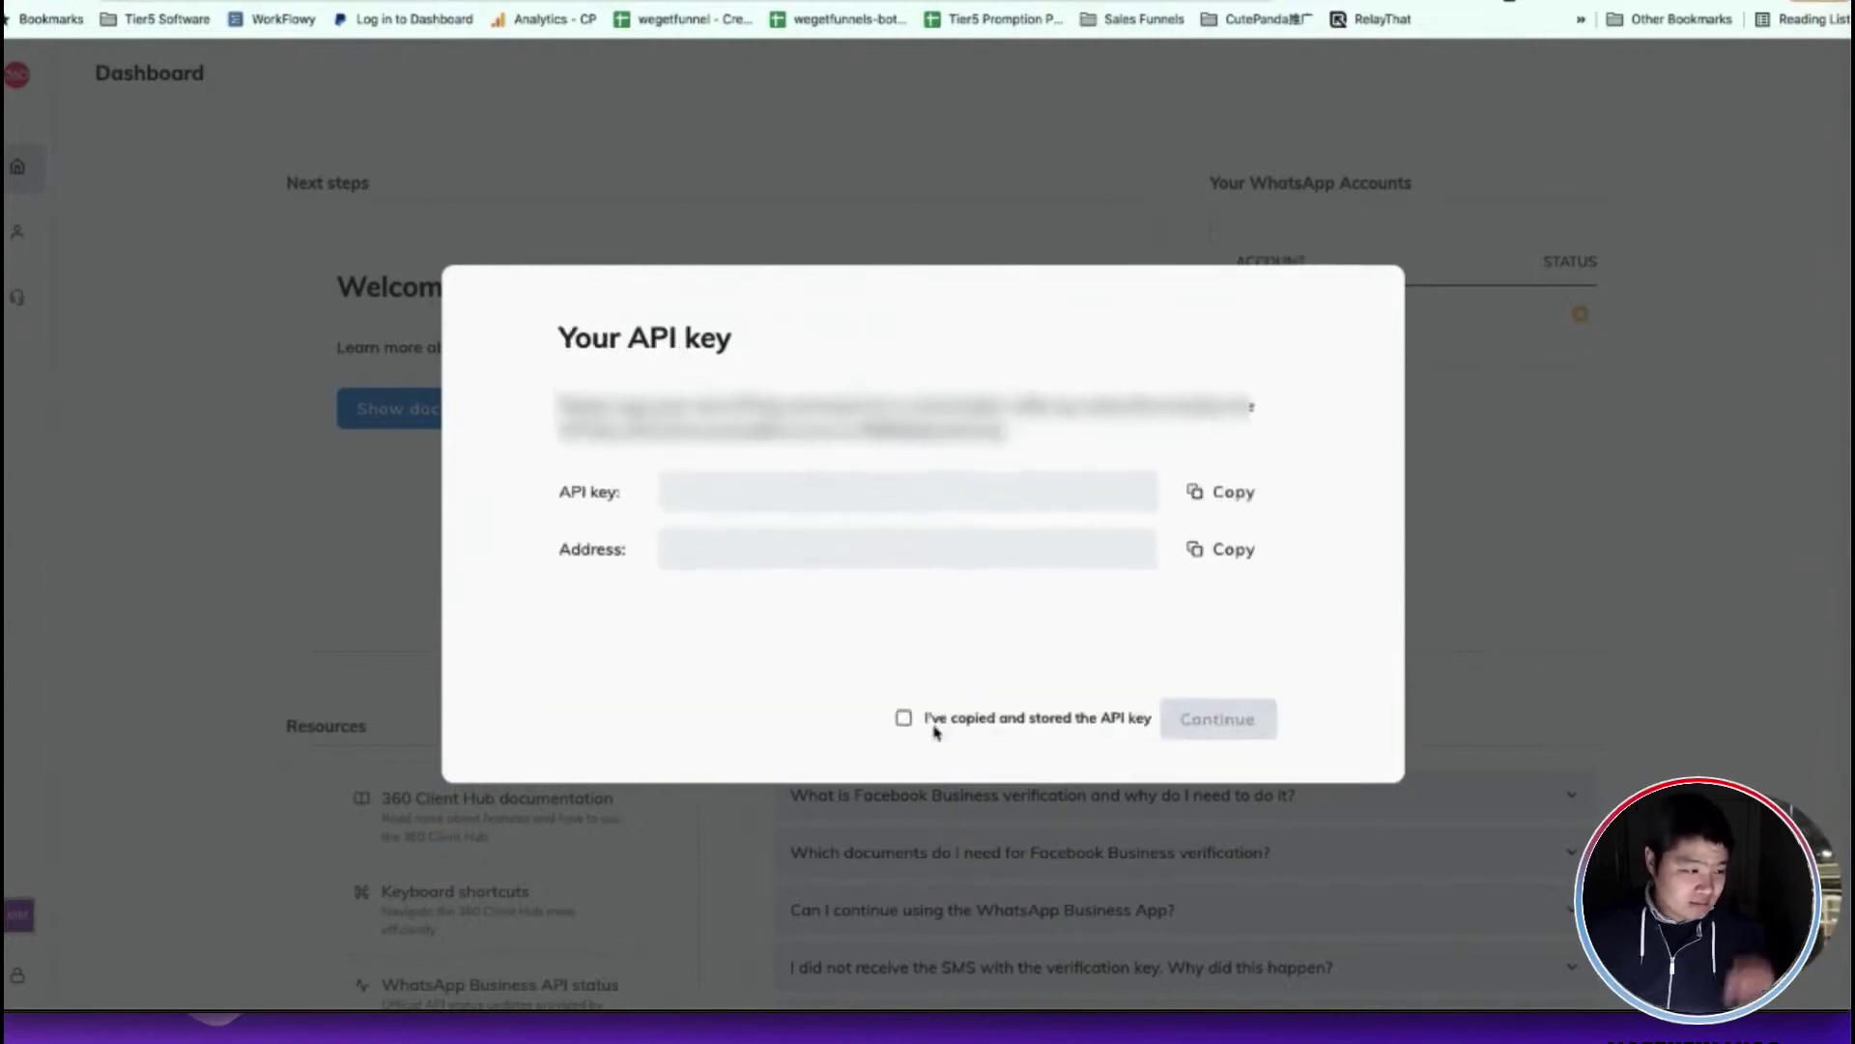
pyautogui.click(1208, 516)
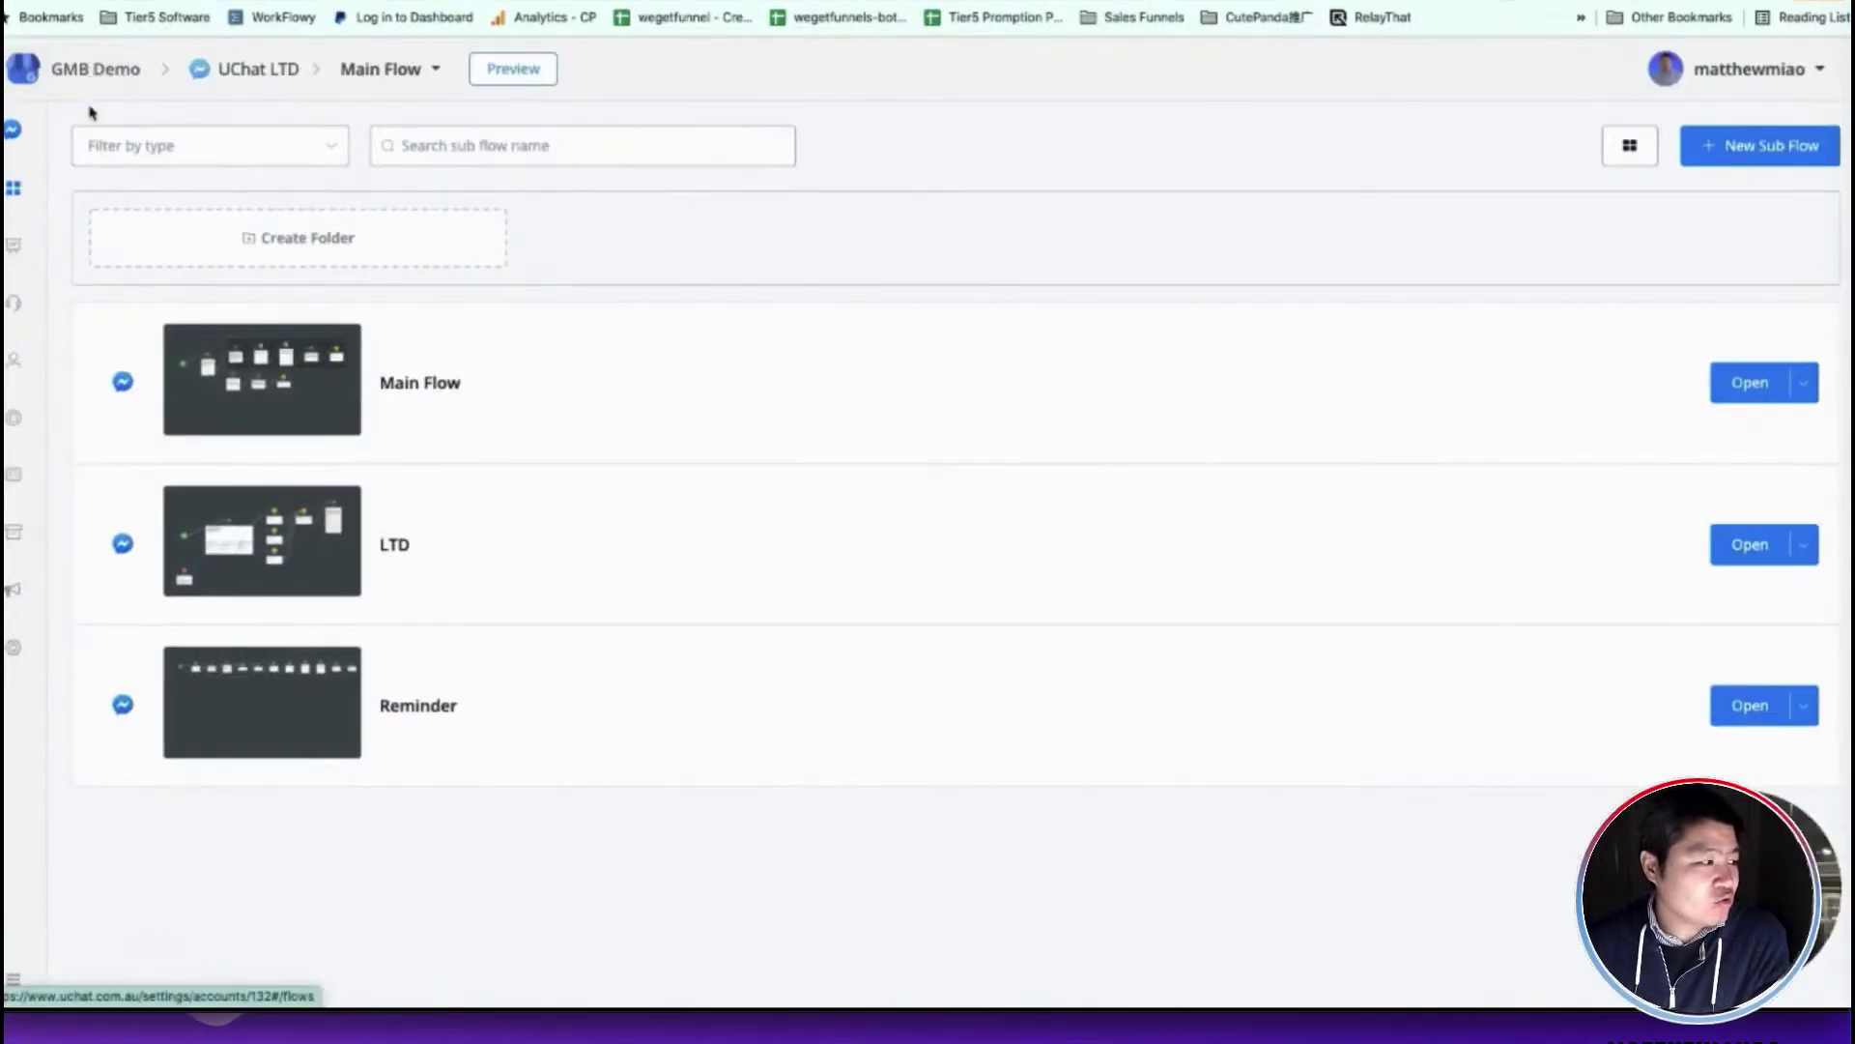
# In the GMB Demo workspace, choose 360 Dialog as the WhatsApp channel provider
pyautogui.click(99, 79)
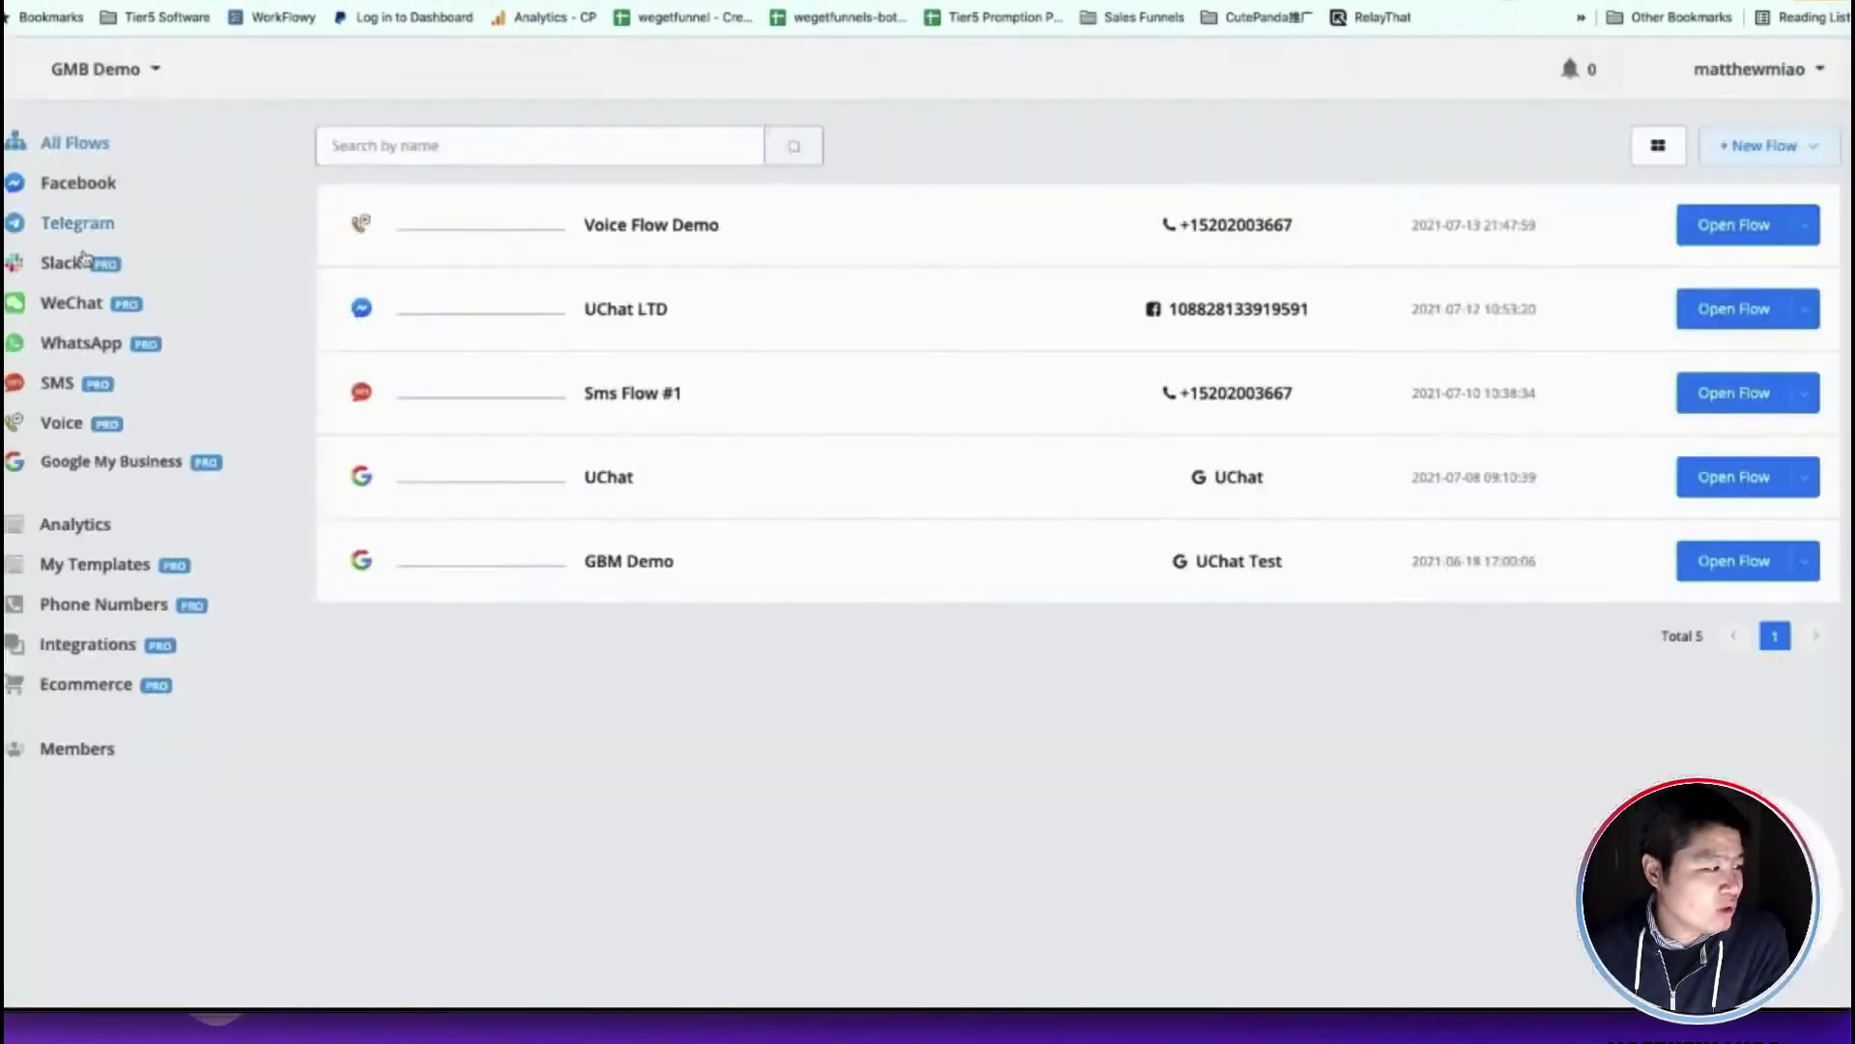
pyautogui.click(87, 343)
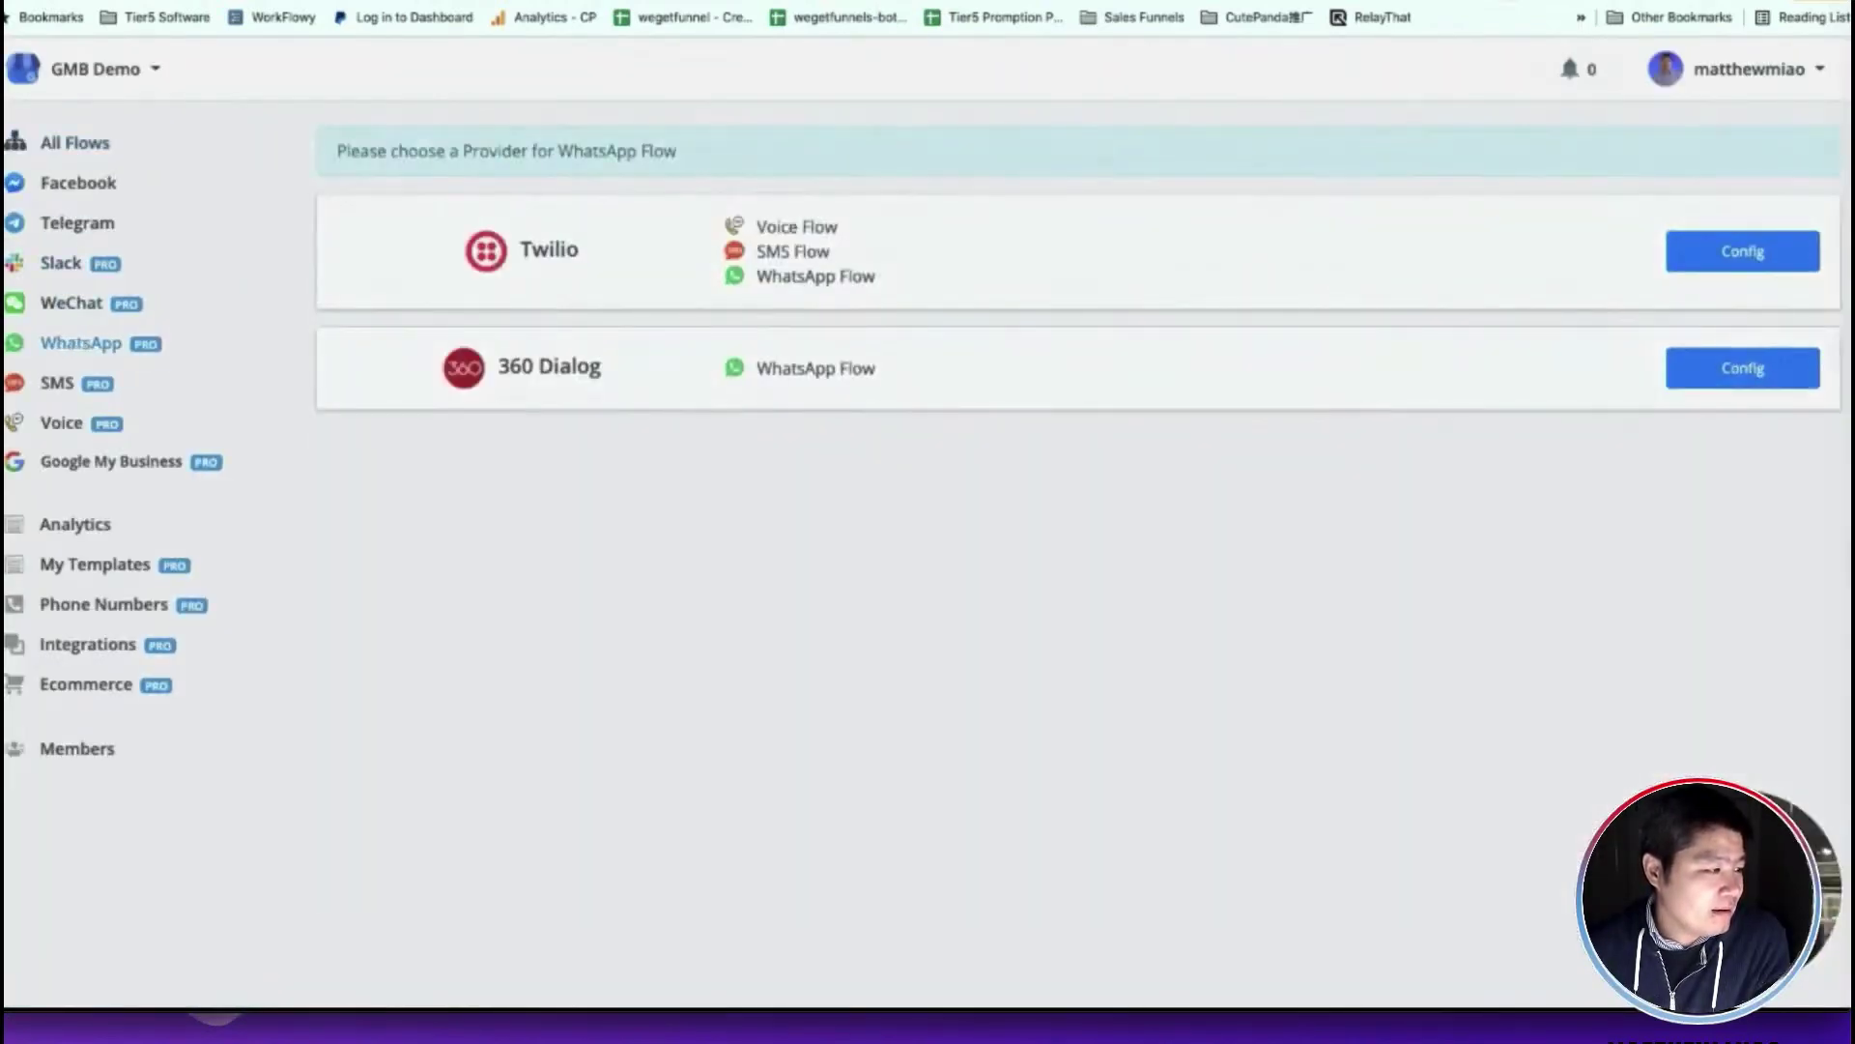
pyautogui.click(1761, 370)
# Start adding a WhatsApp number and paste the copied 360dialog API key into the form
pyautogui.click(1702, 262)
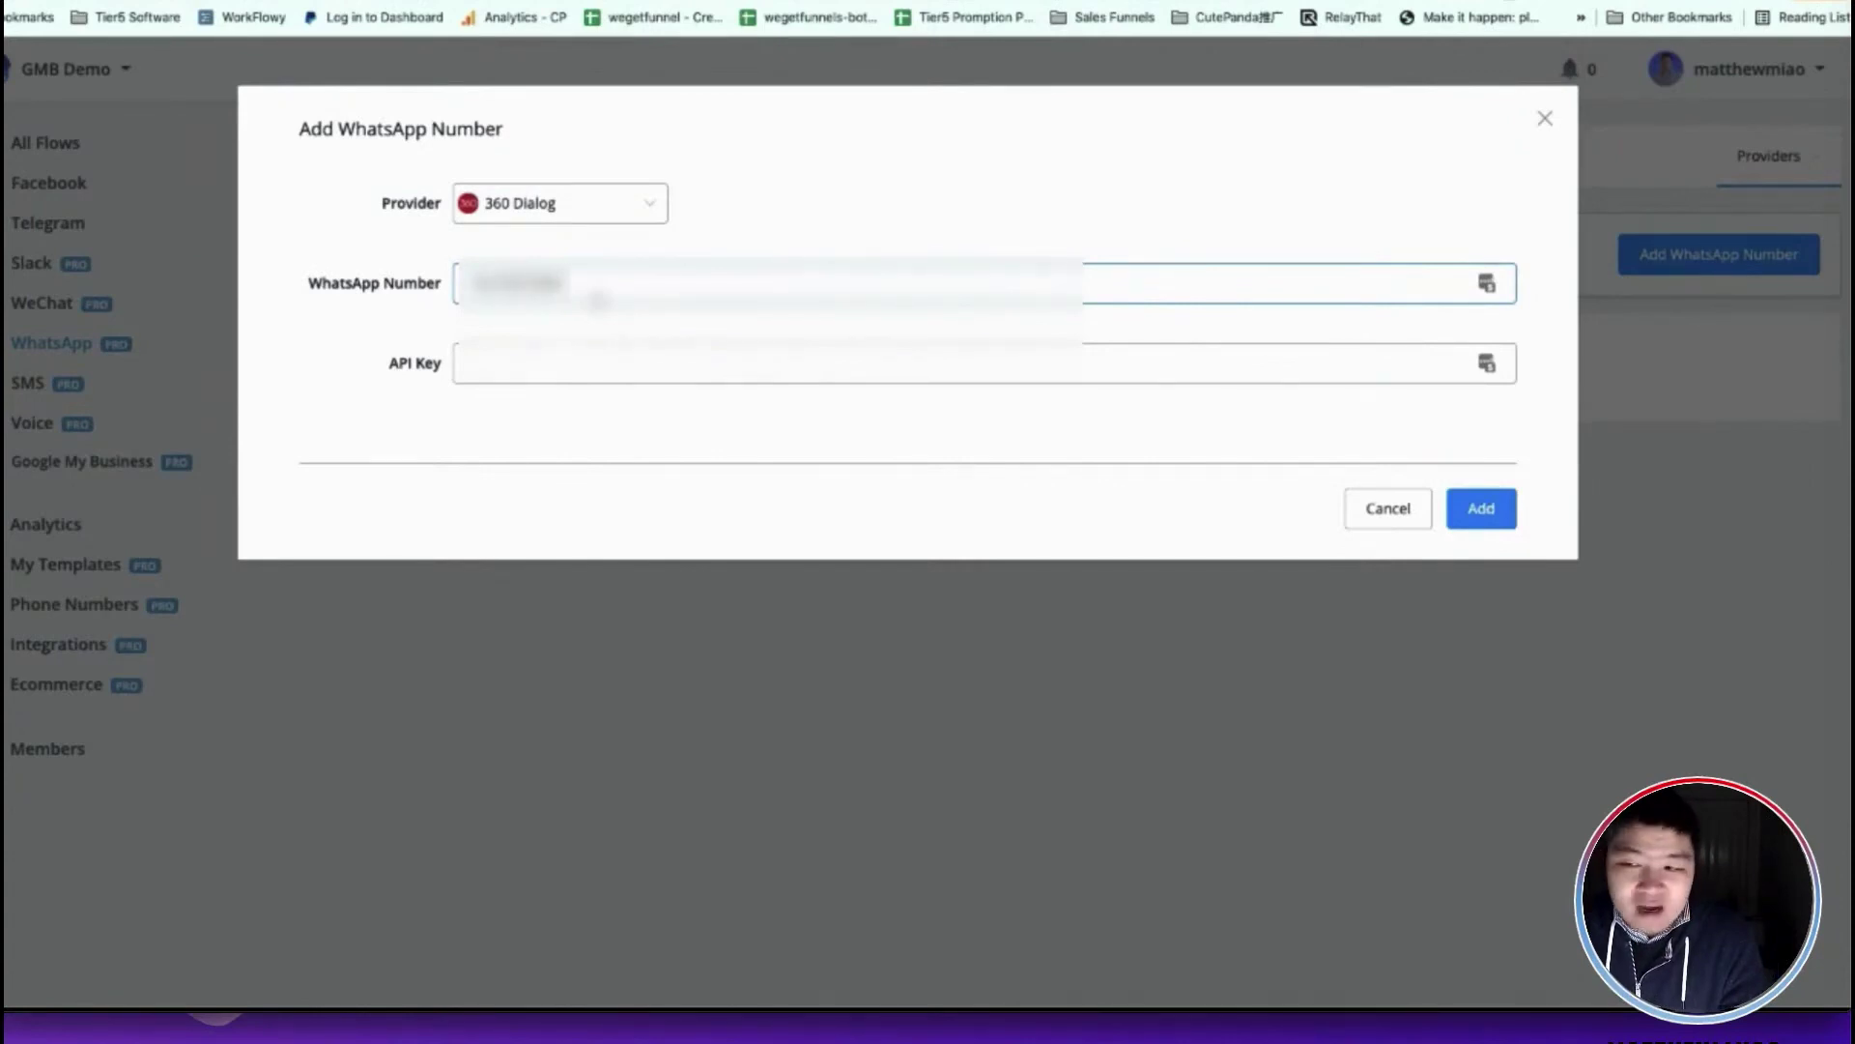
pyautogui.click(593, 346)
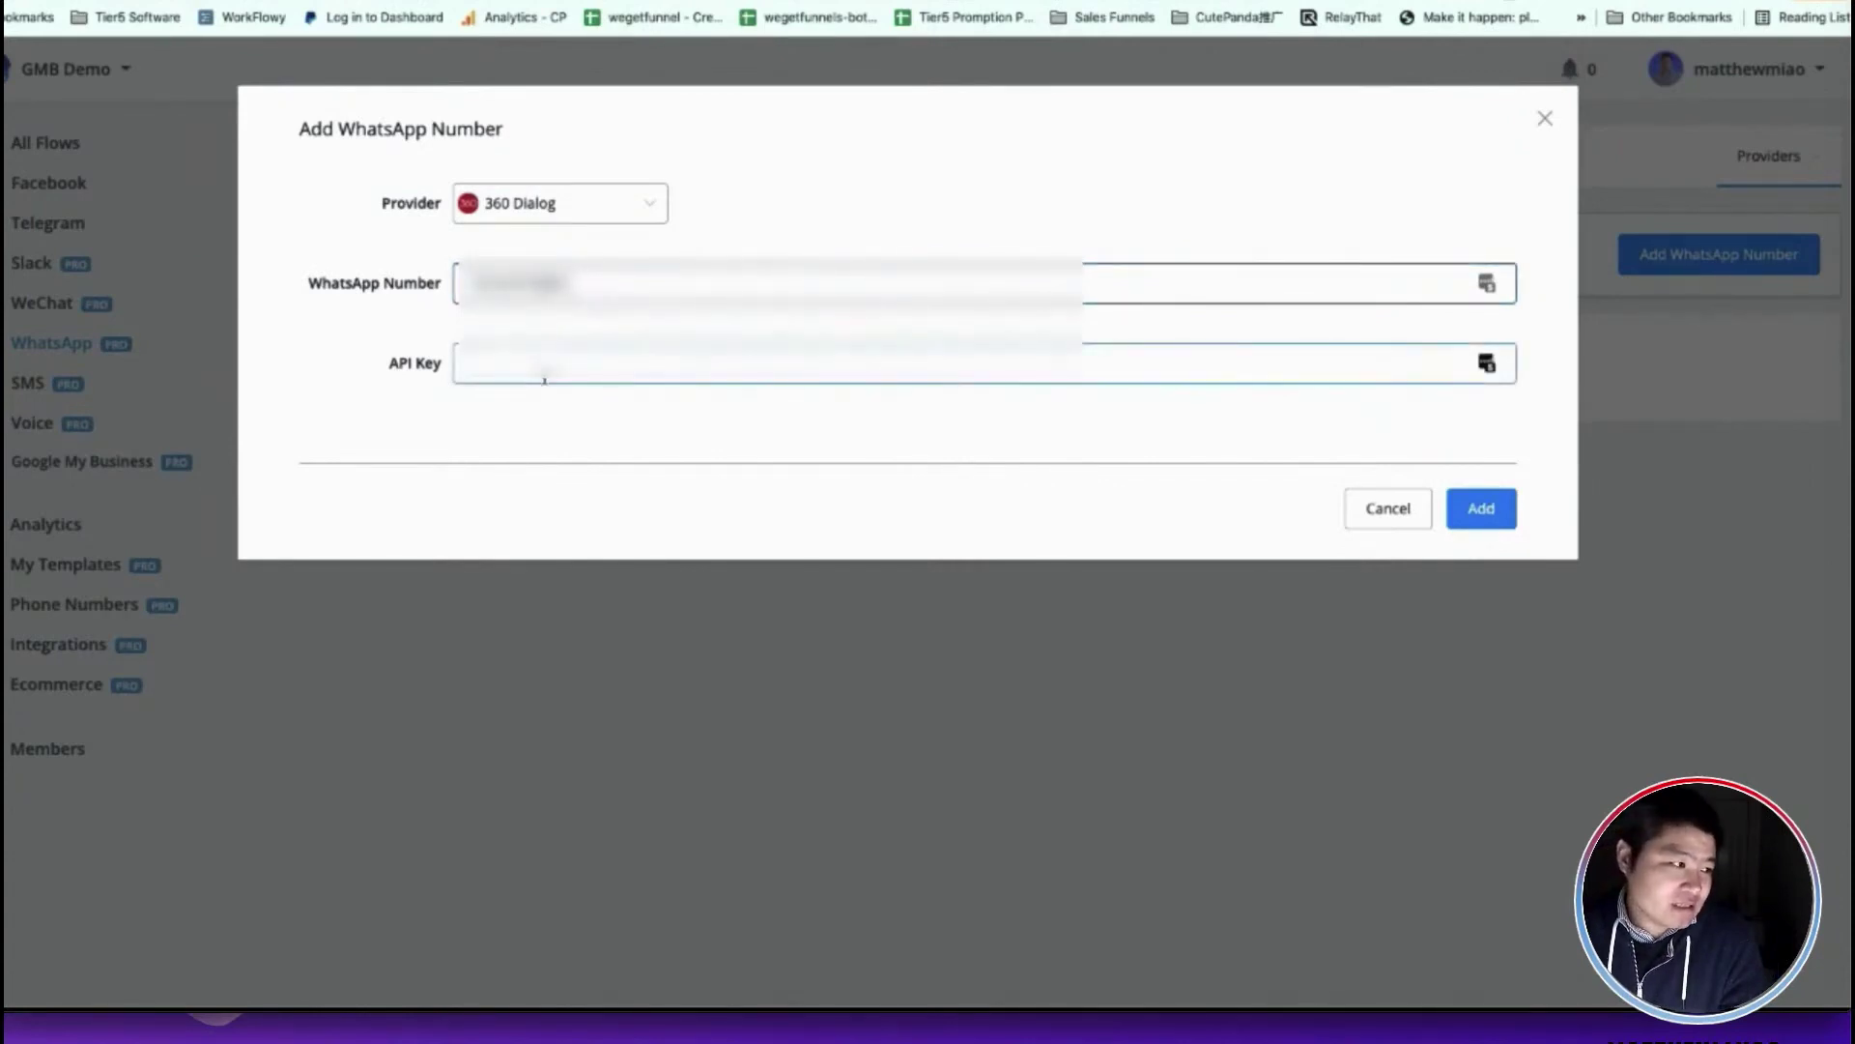
pyautogui.hotkey('ctrl', 'v')
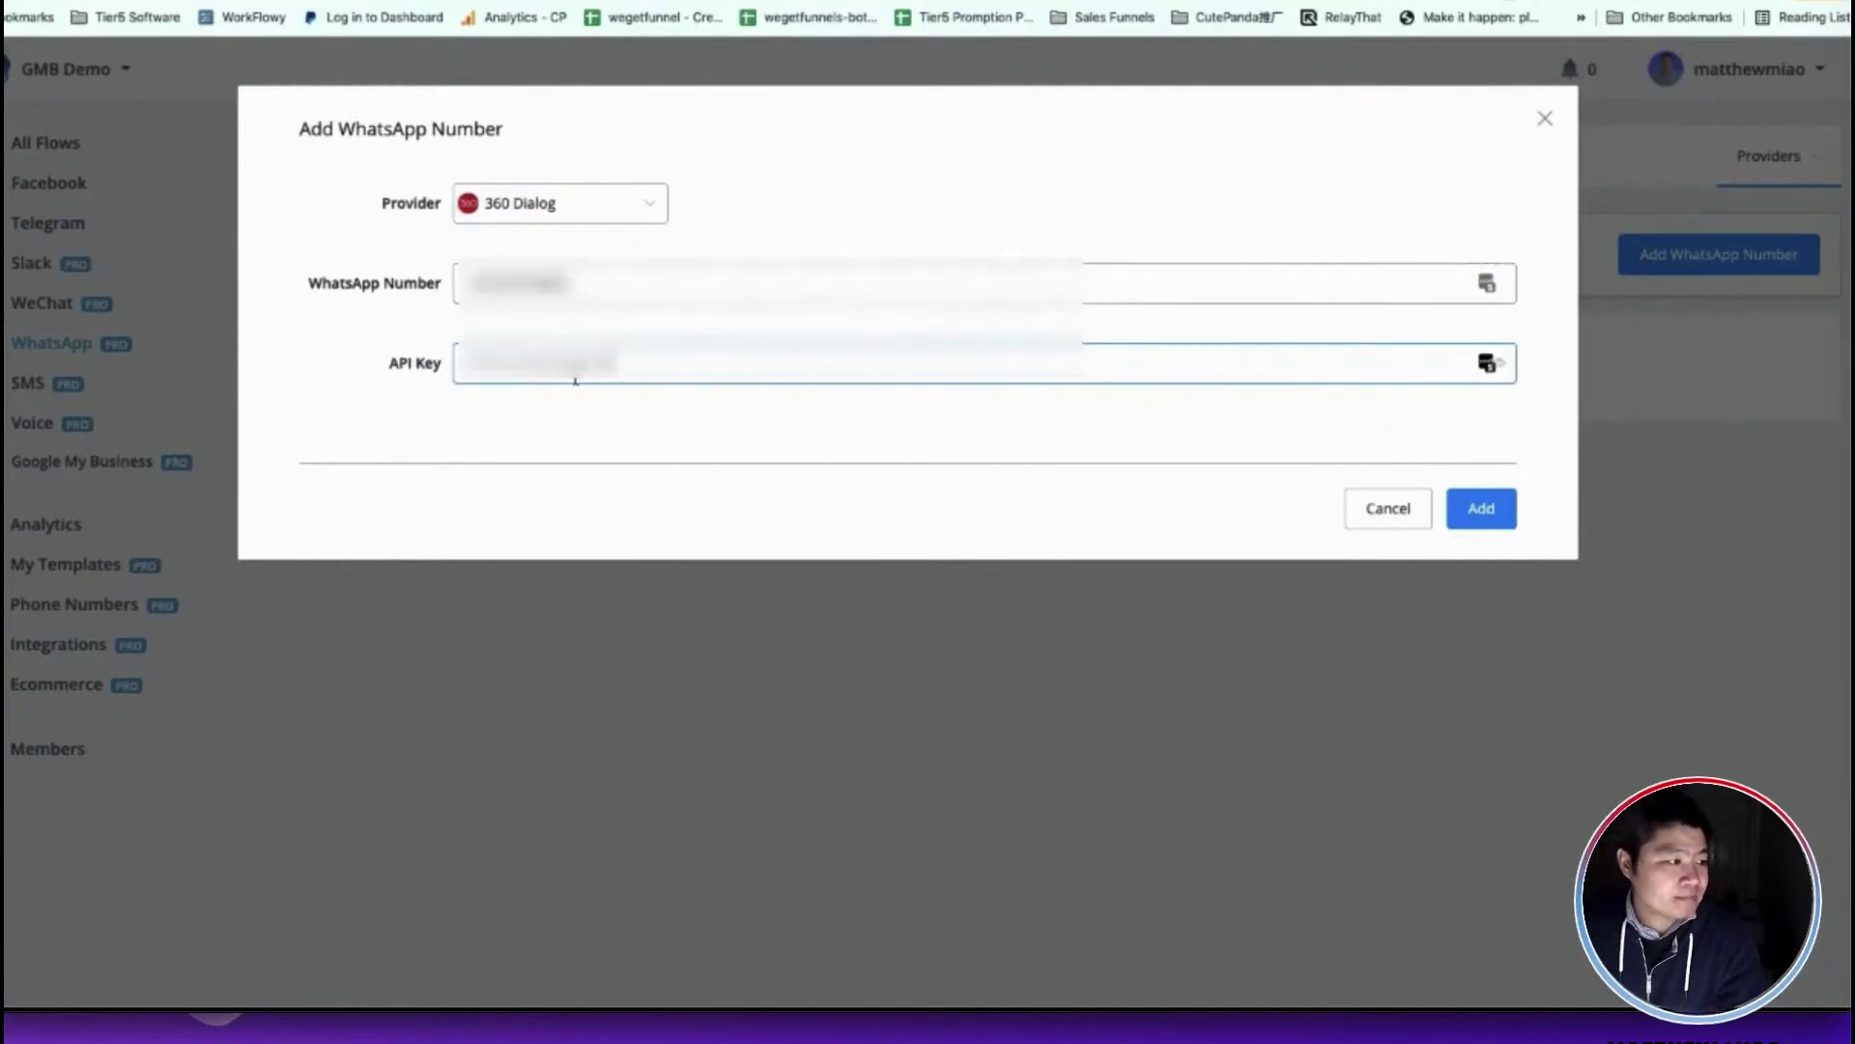